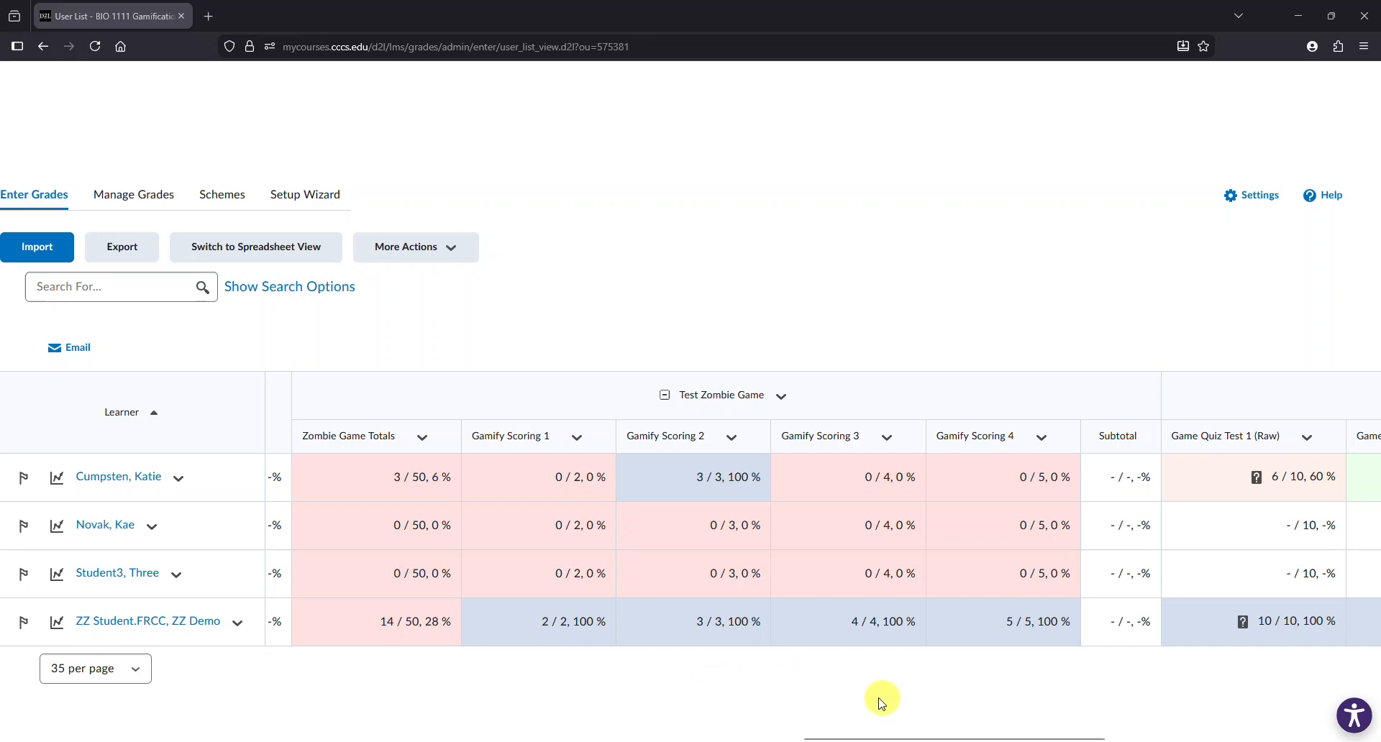
- Scroll across the Enter Grades table to examine the Test Zombie Game and Zombie Raw Quiz Scores columns
drag(926, 737, 1125, 737)
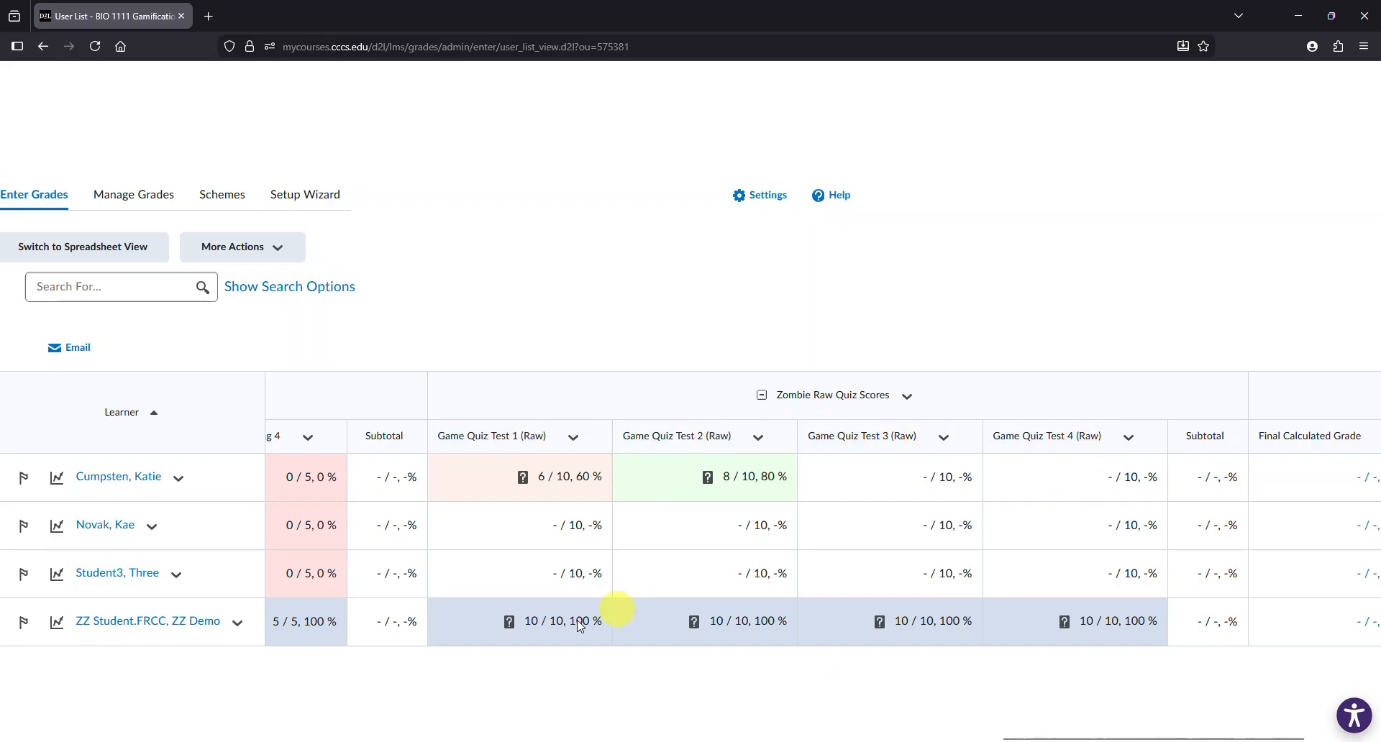
drag(1062, 738, 826, 738)
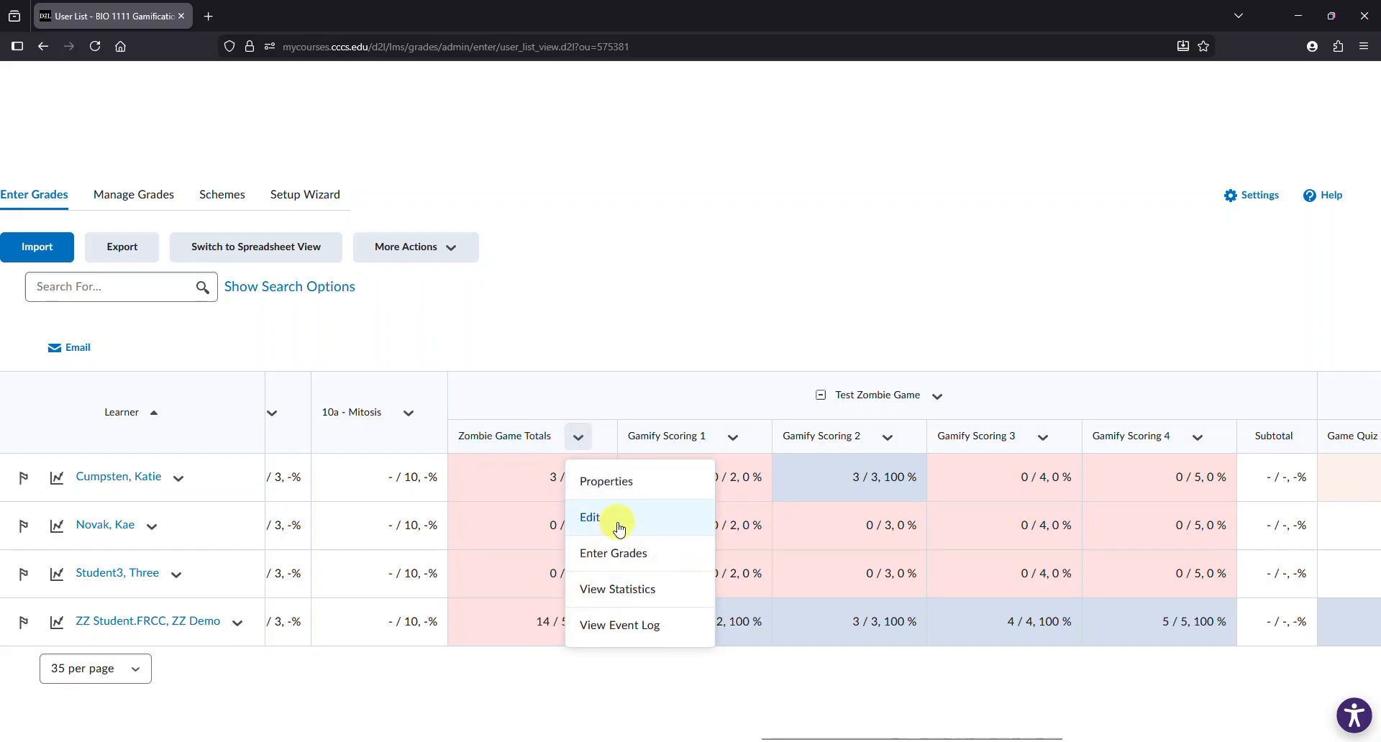
click(608, 516)
drag(1377, 102, 1376, 42)
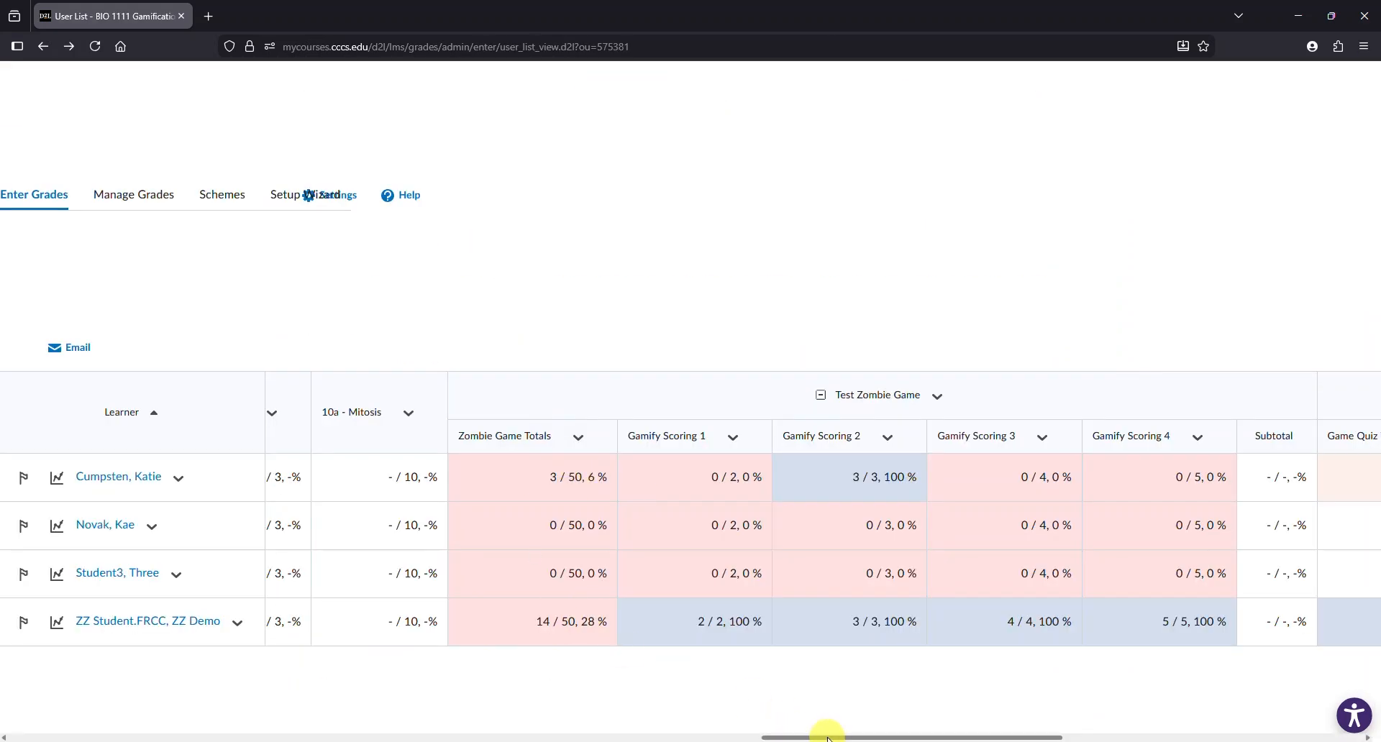
drag(827, 737, 73, 737)
- Delete the Zombie Game Totals grade item from the grade book's Test Zombie Game category
click(152, 194)
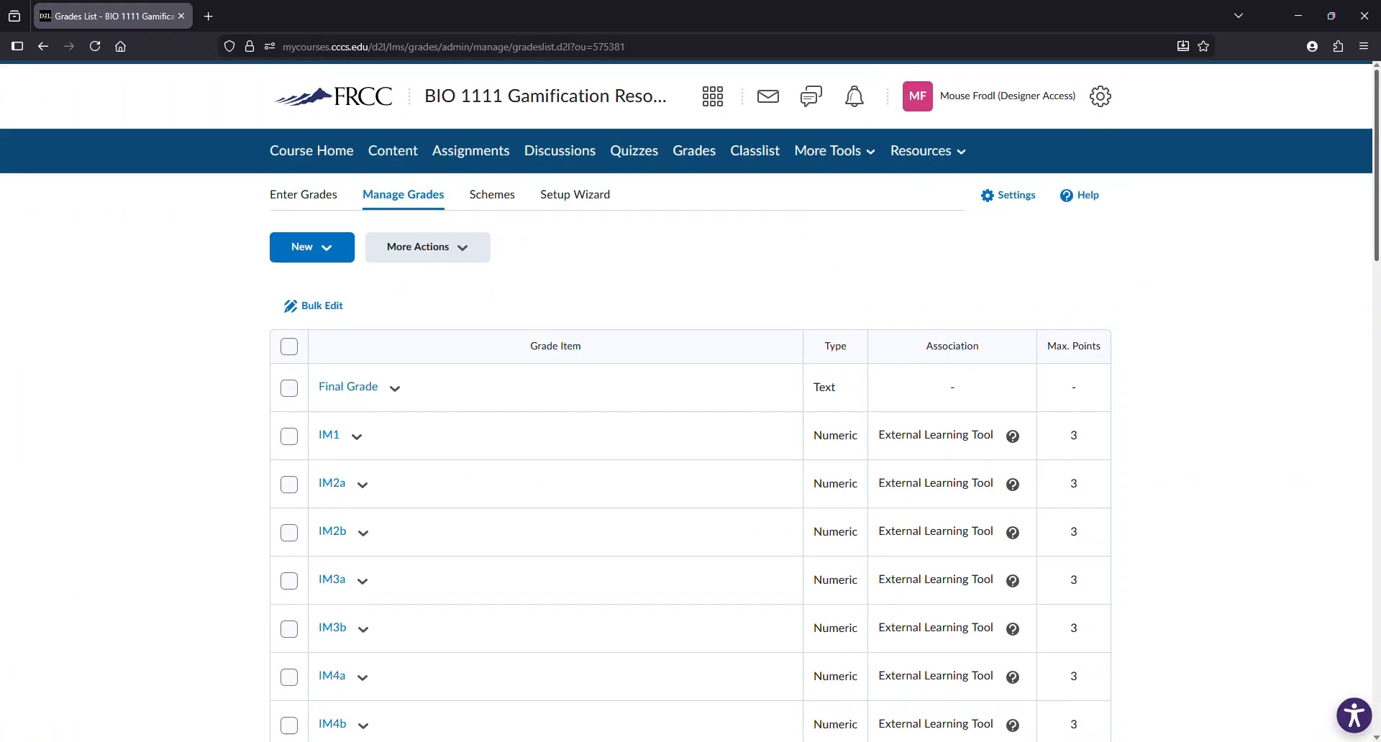
drag(1375, 95, 1375, 597)
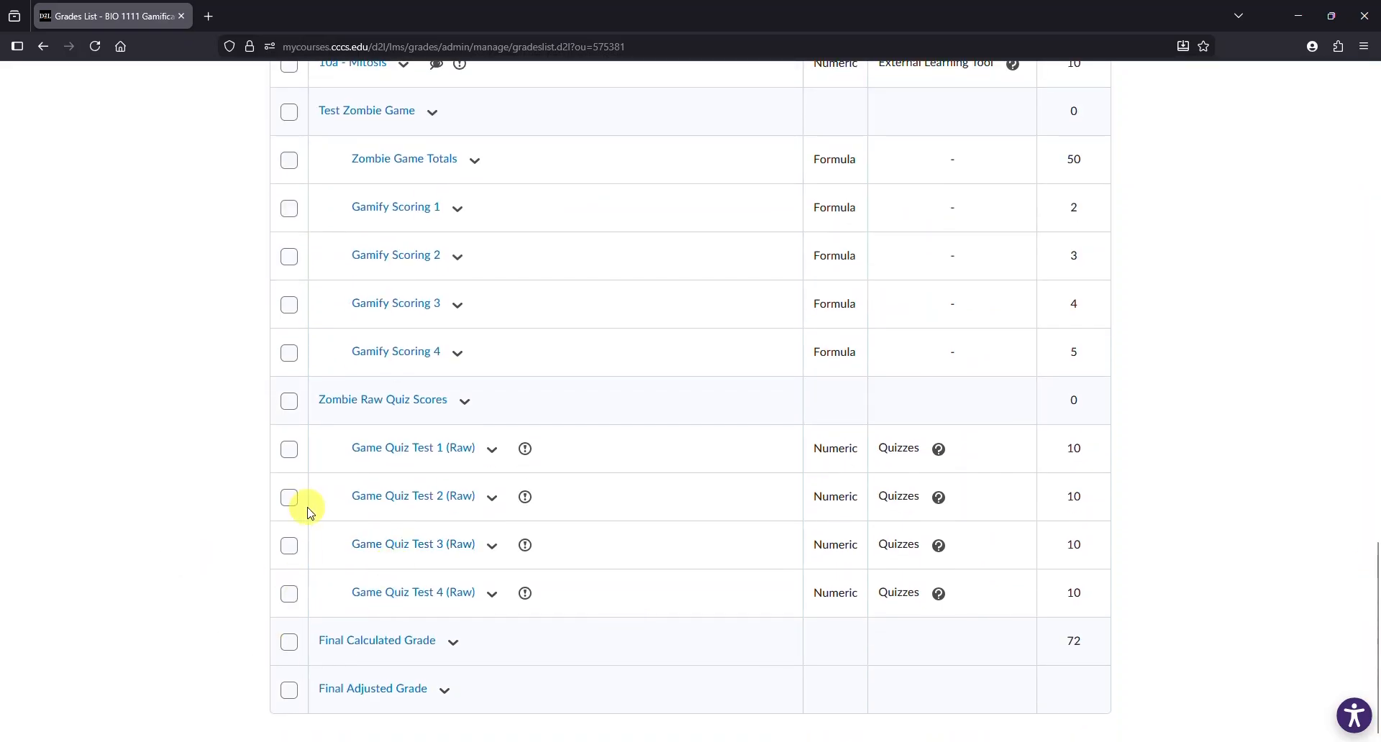
click(290, 161)
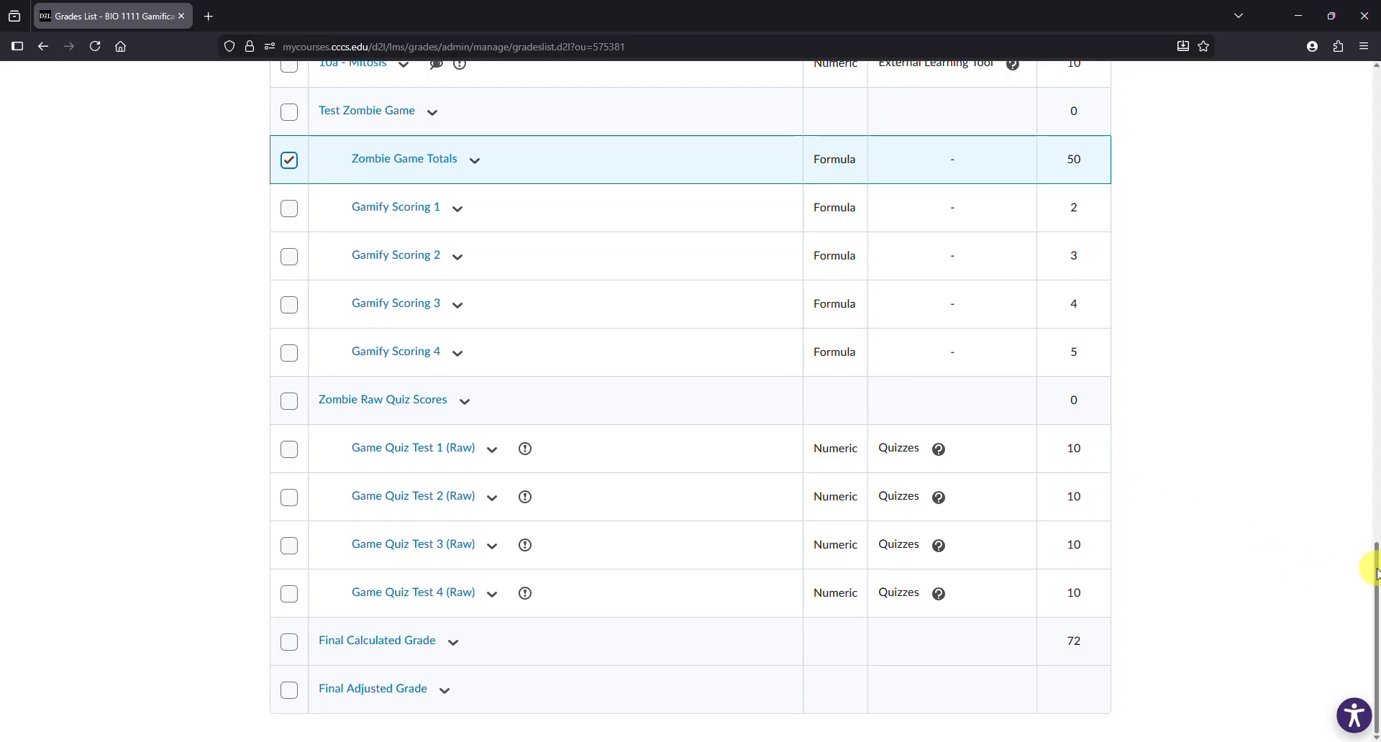
drag(1376, 572, 1375, 108)
click(462, 248)
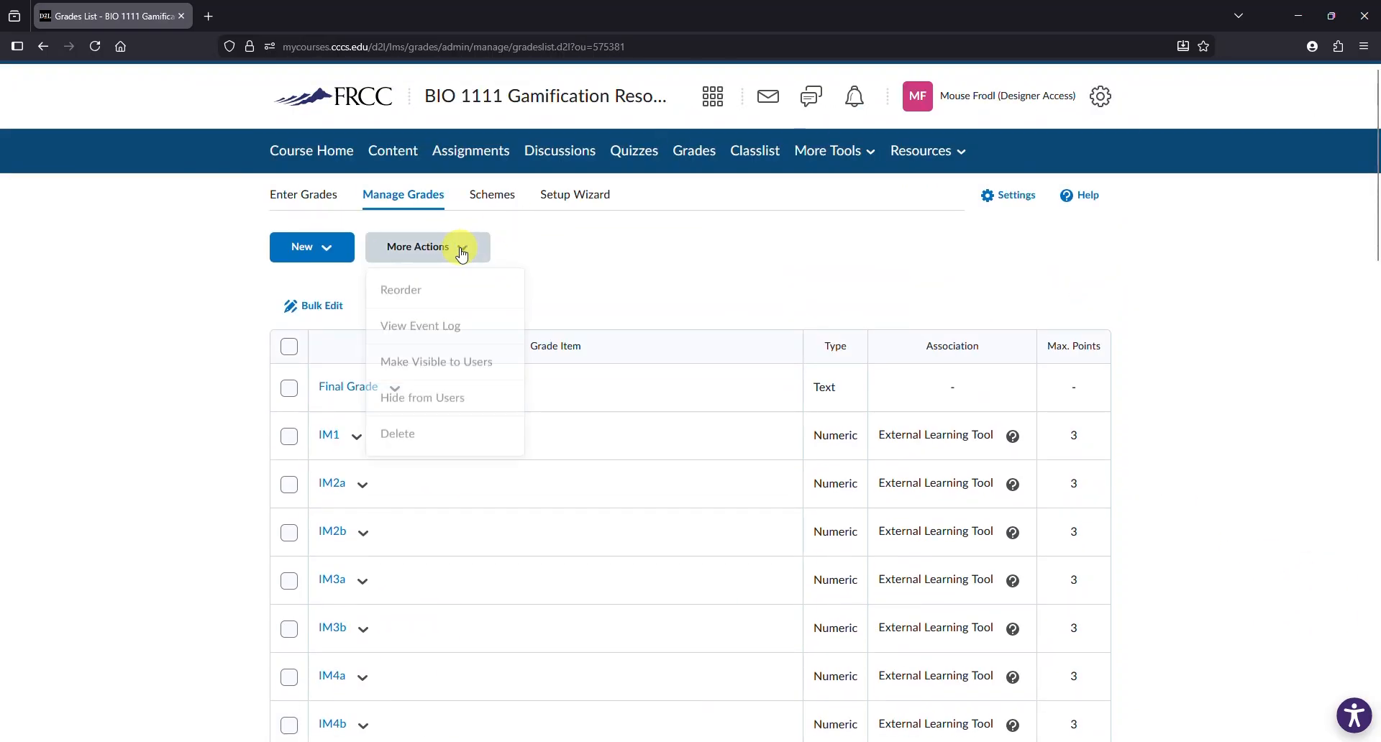
click(429, 435)
drag(1376, 126, 1370, 572)
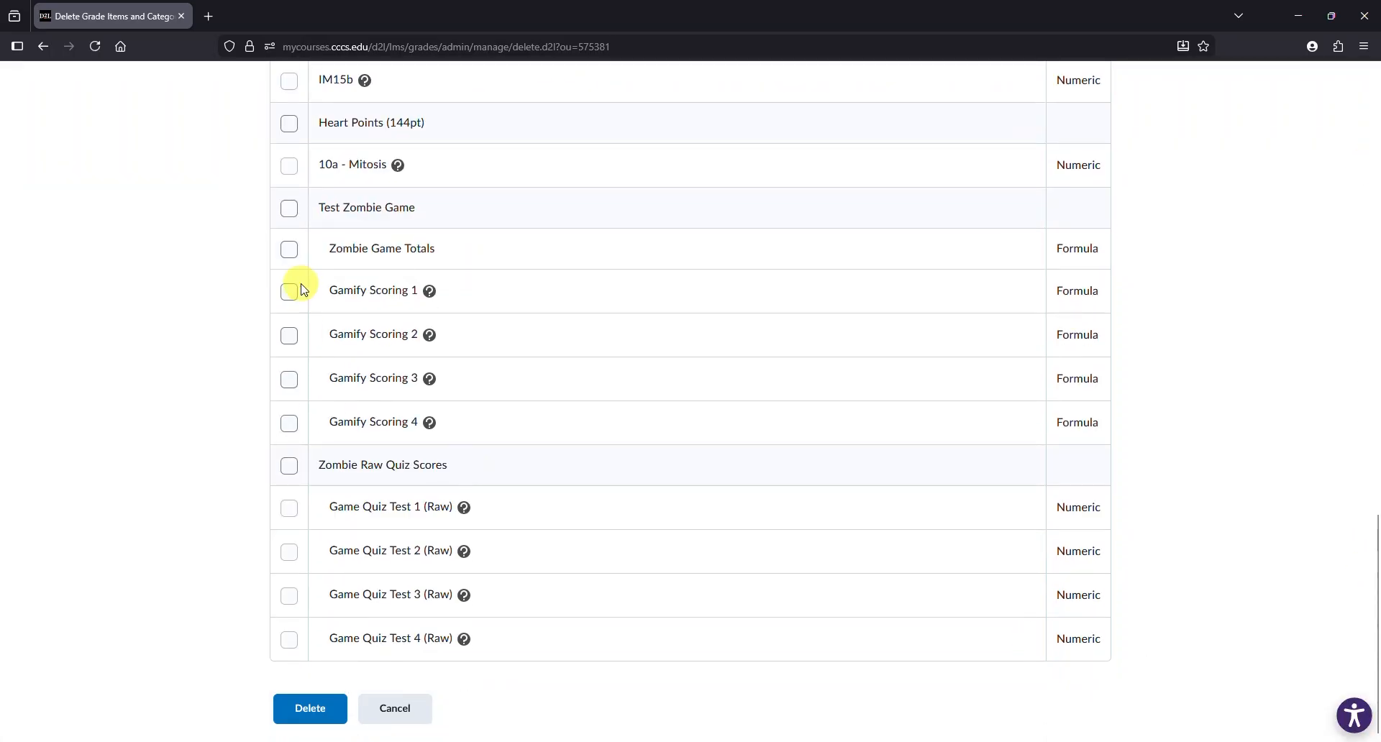
click(289, 250)
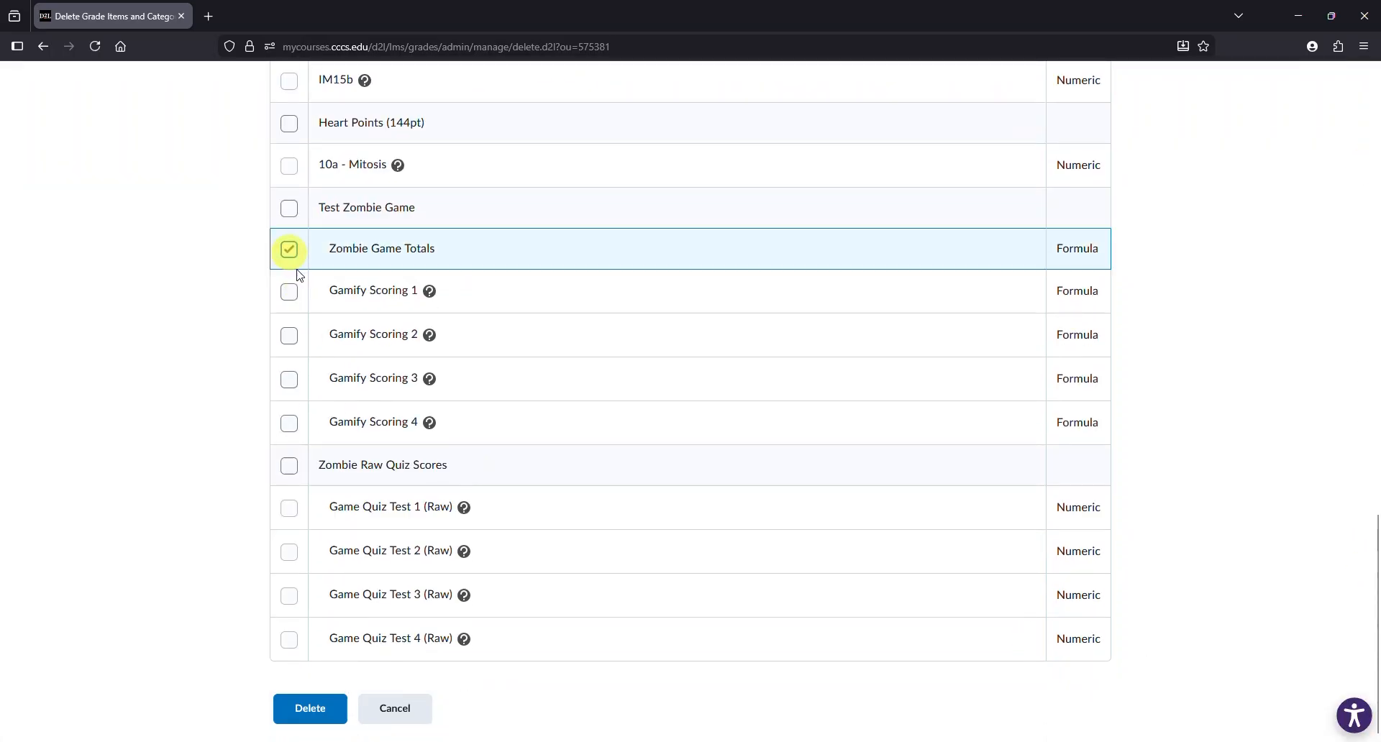
click(310, 709)
click(602, 383)
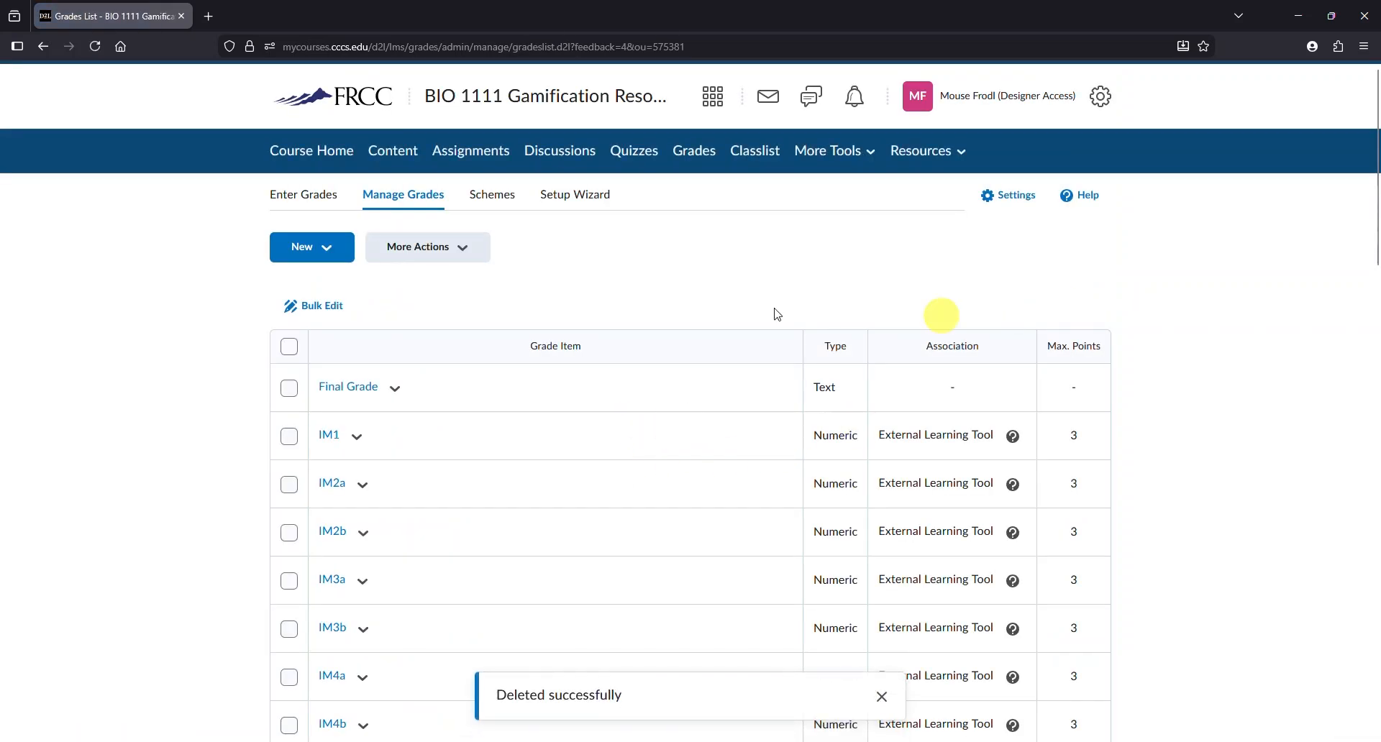
- Scroll across the Enter Grades table to check the Test Zombie Game columns
click(309, 198)
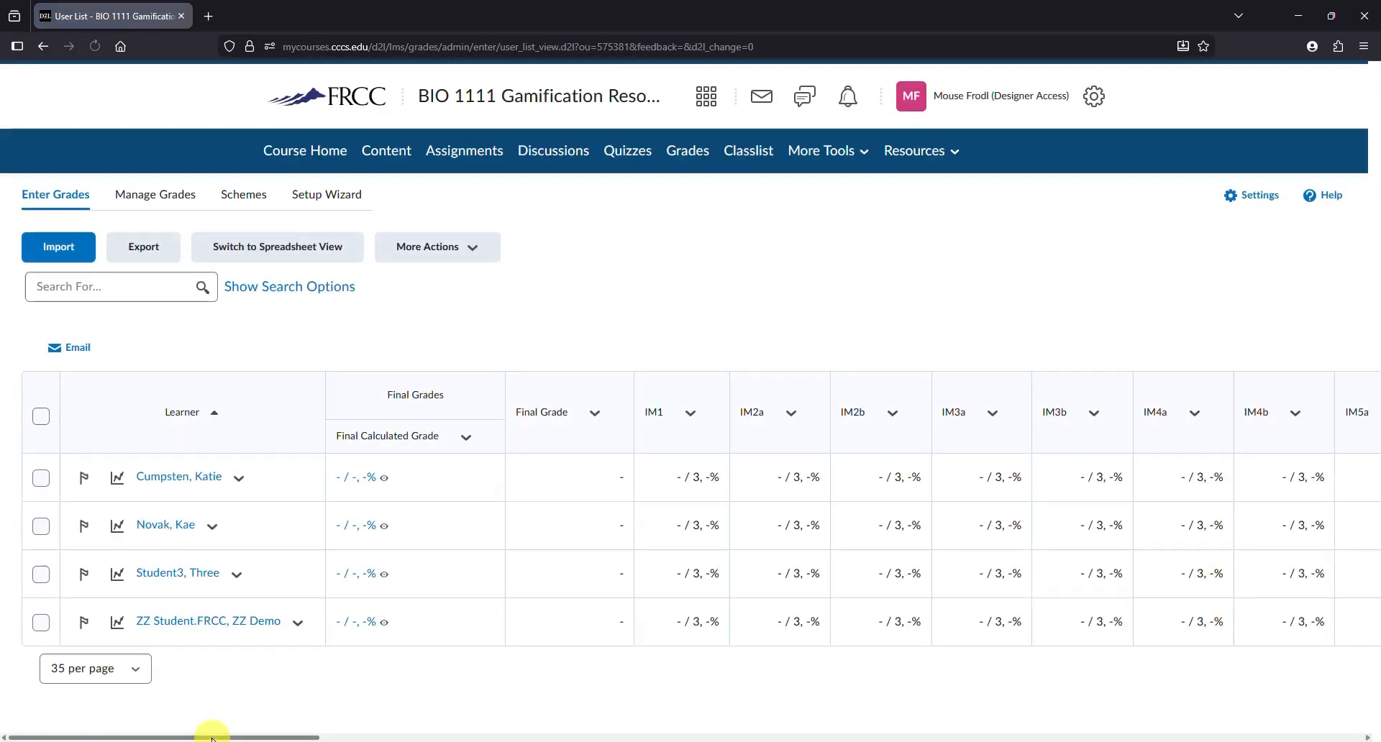
drag(210, 735, 1029, 735)
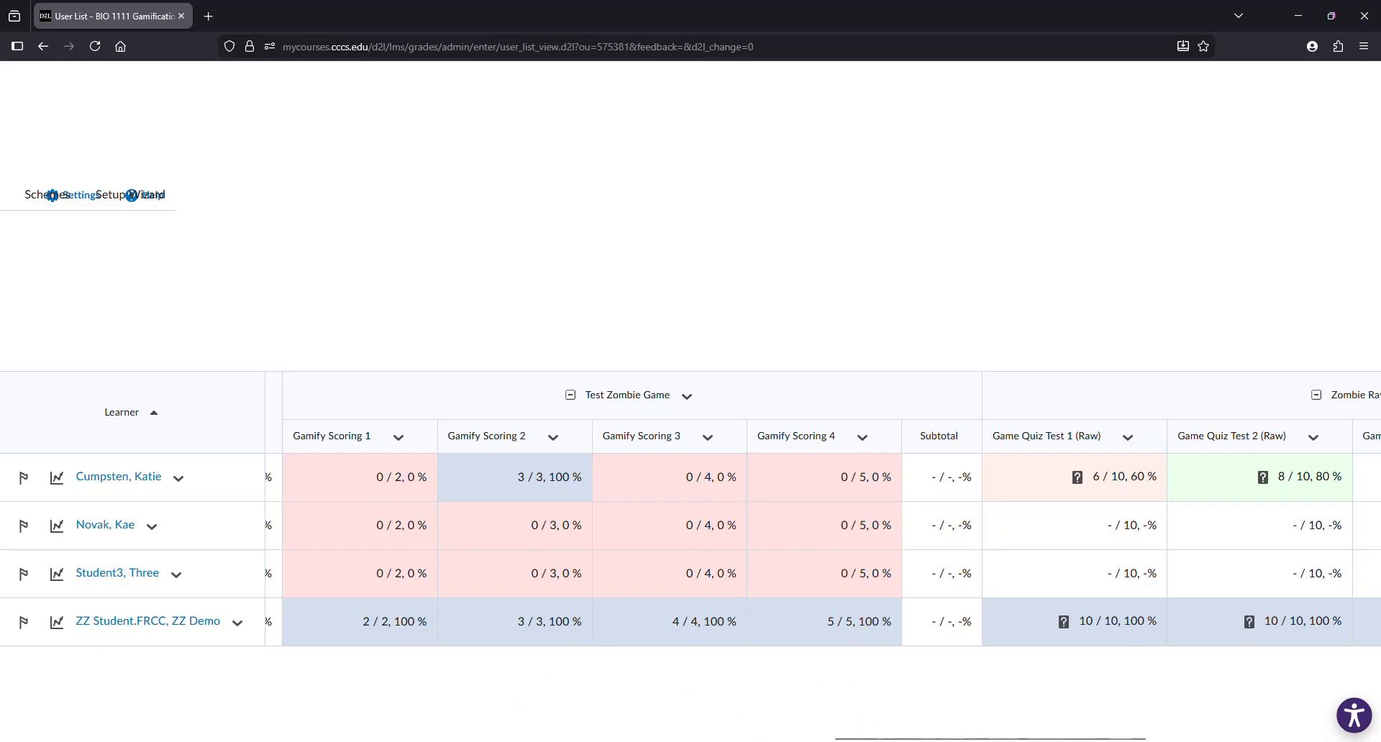
drag(879, 735, 230, 650)
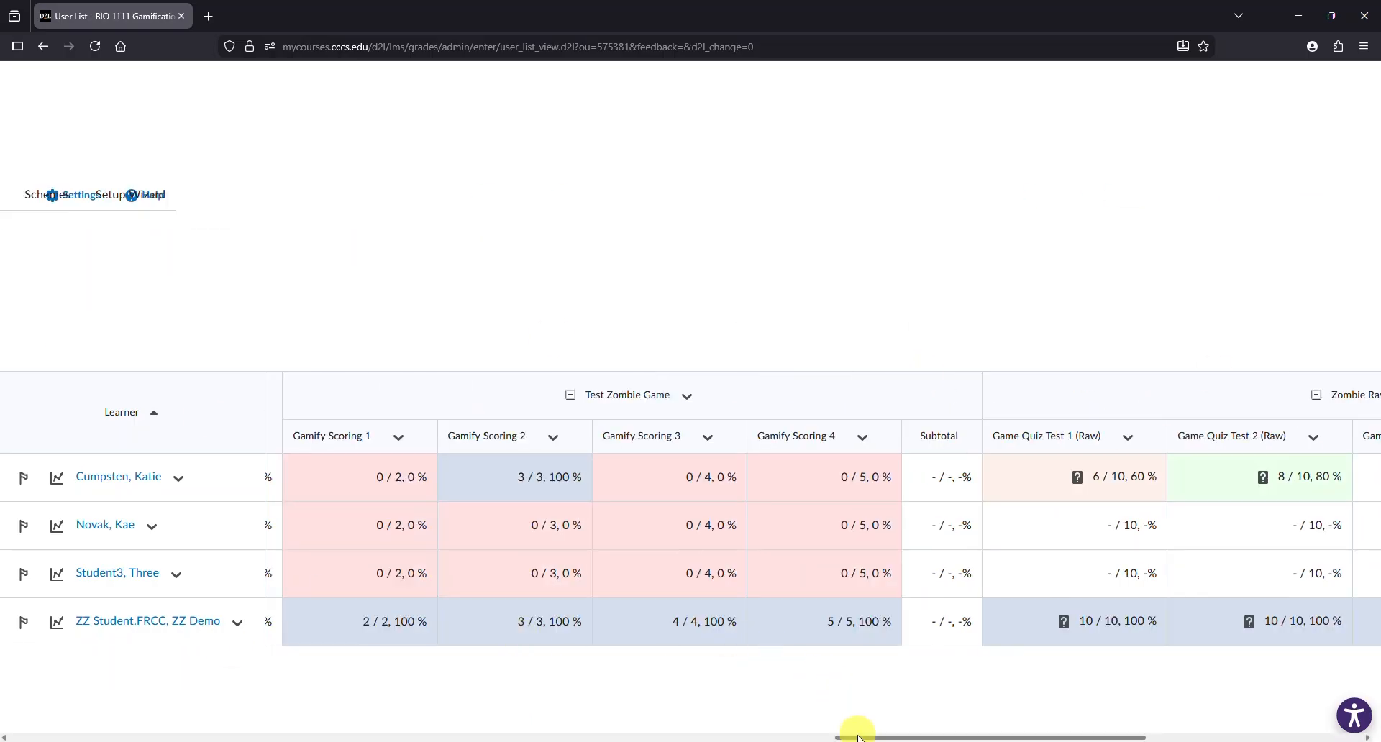
drag(853, 736, 50, 737)
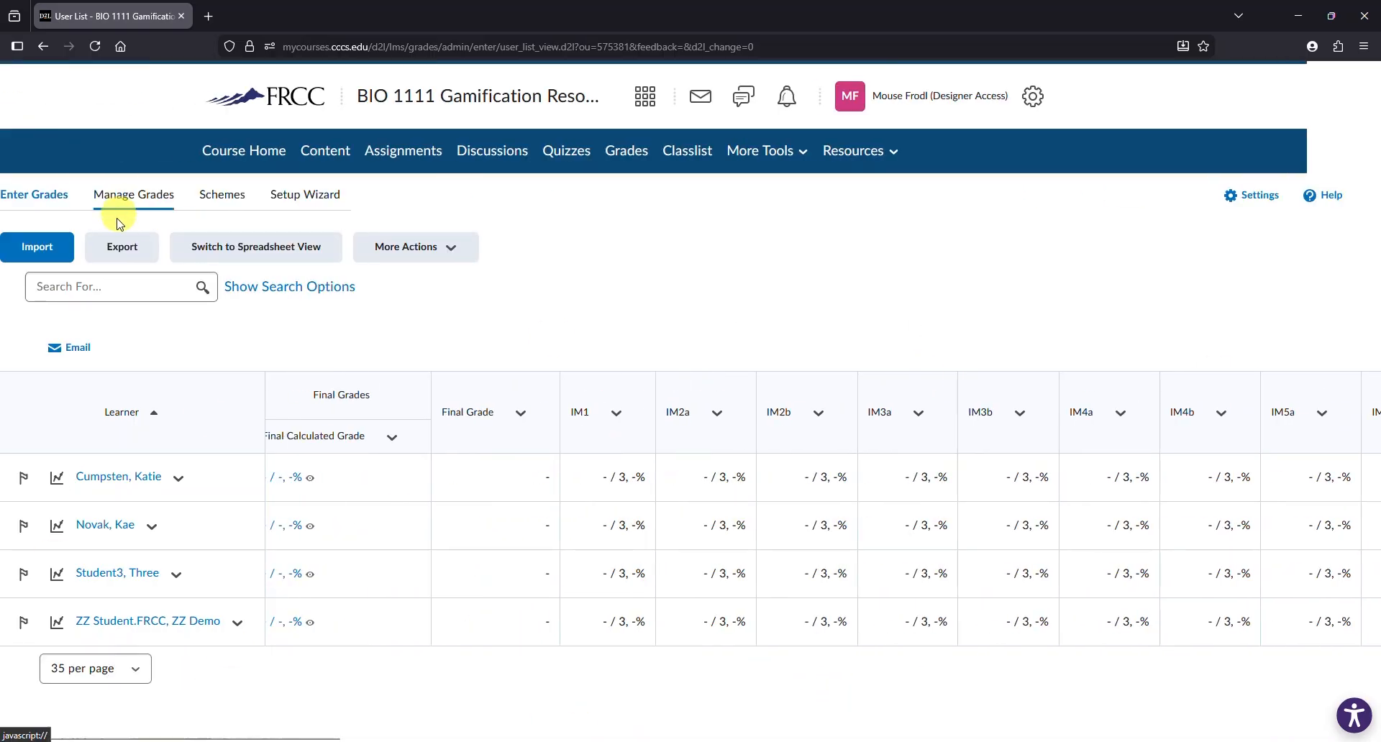
- Create a new quiz titled Game Quiz Test 5
click(579, 152)
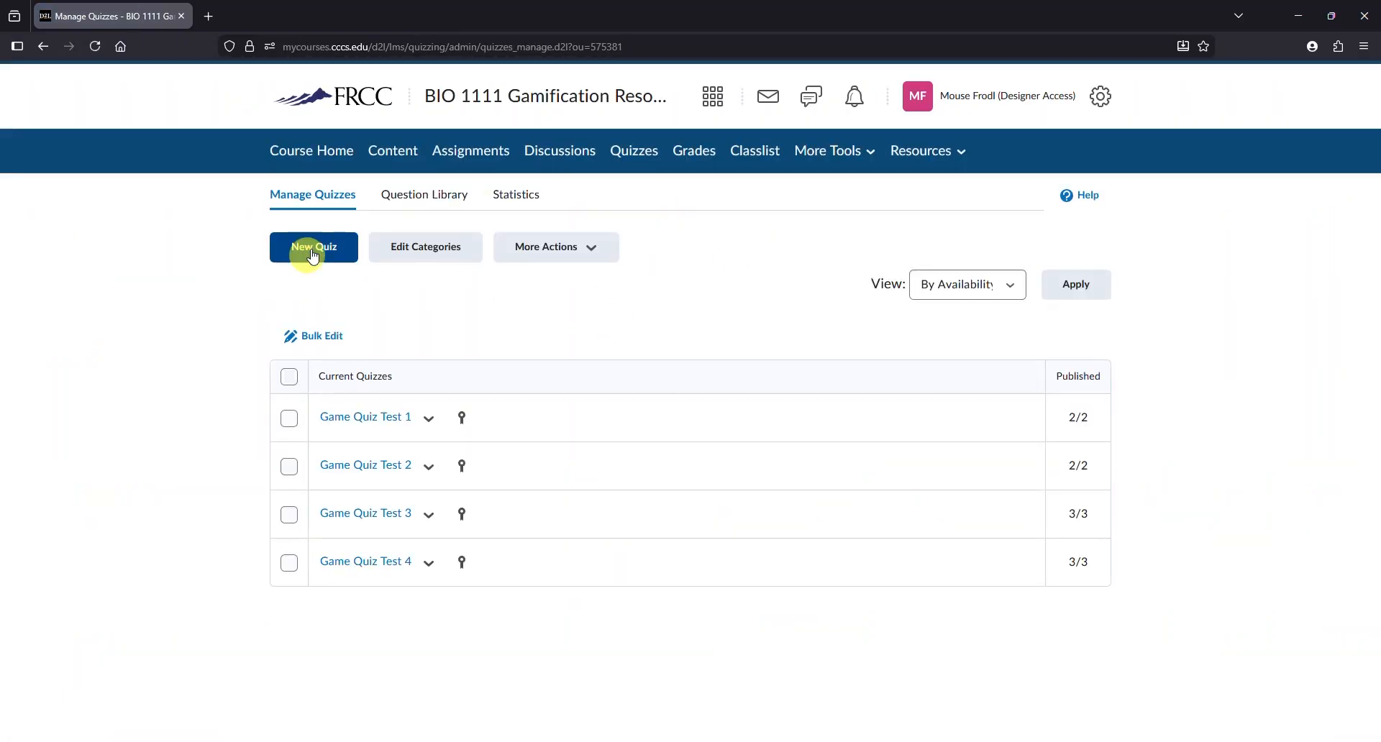
click(312, 249)
double_click(343, 157)
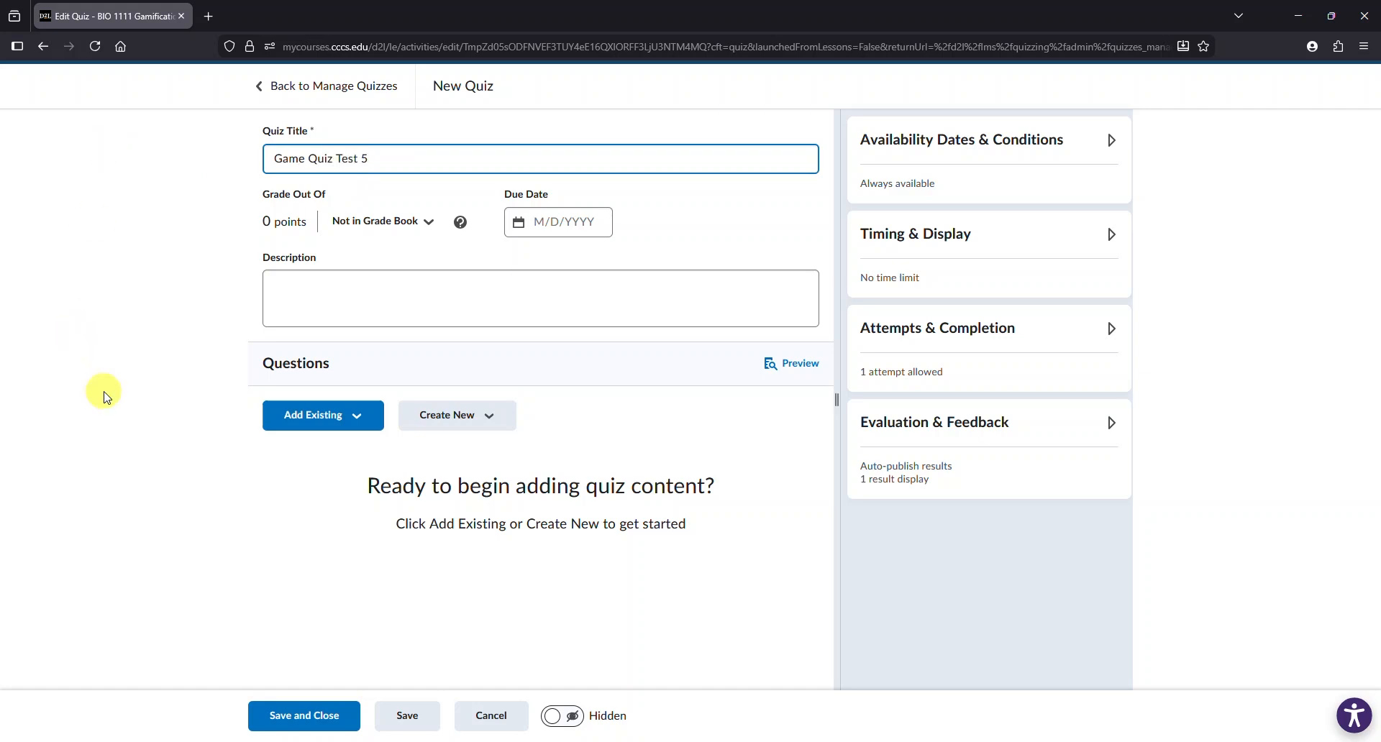
- Link the quiz to a new grade item in the Zombie Raw Quiz Scores grade category
click(430, 230)
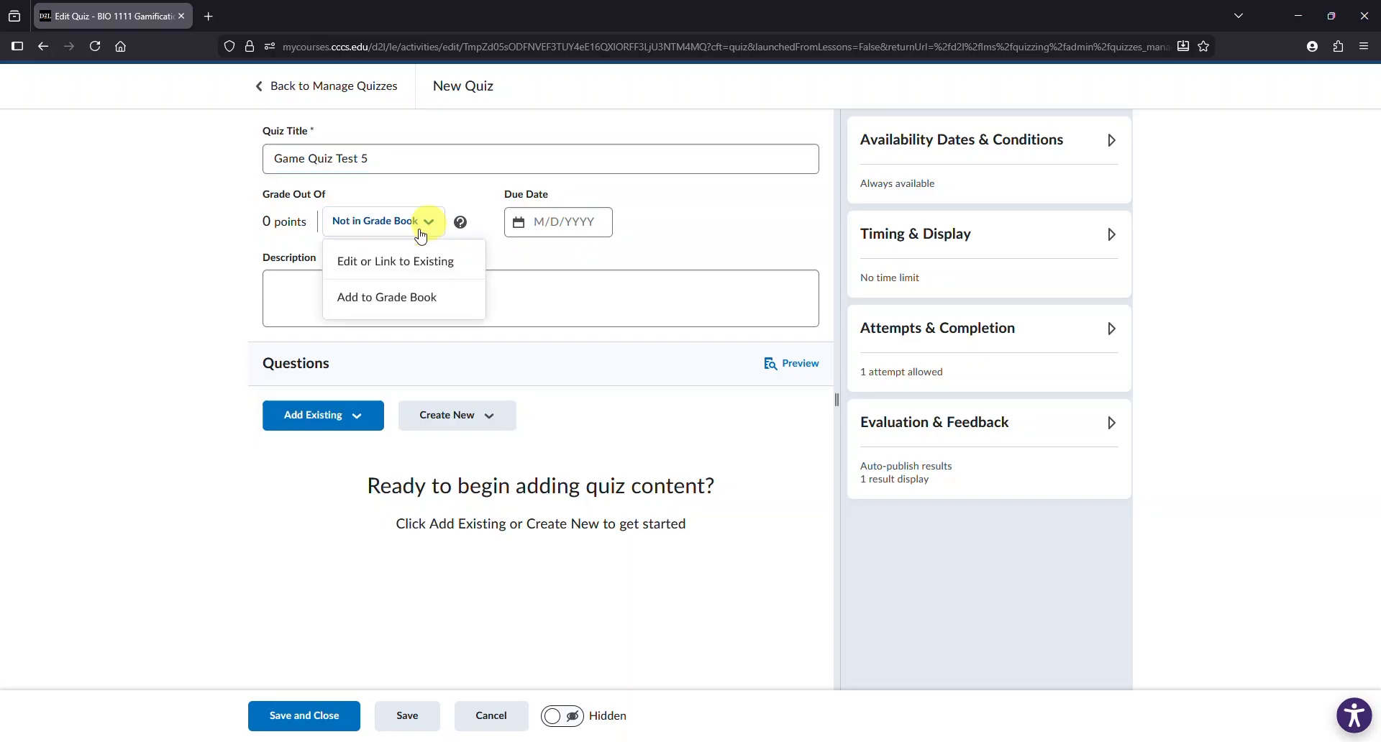
click(433, 262)
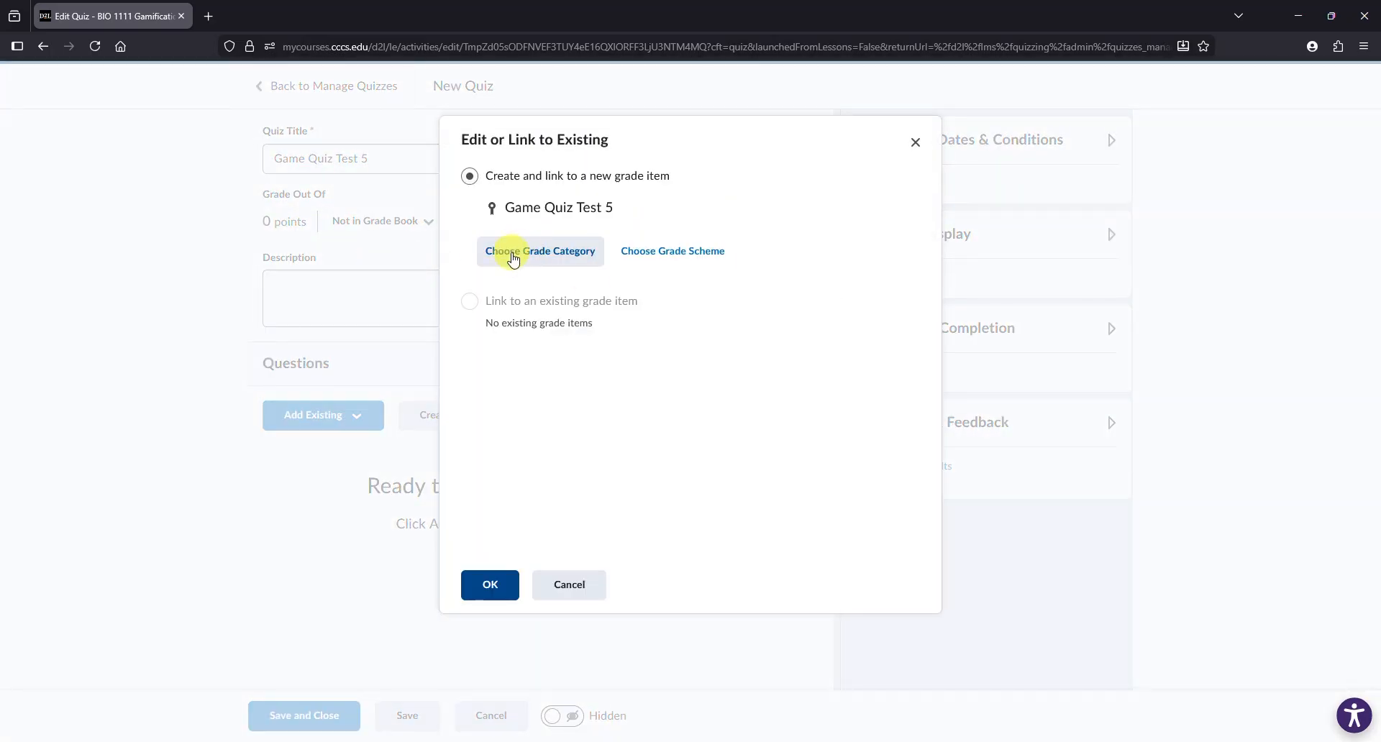
click(539, 255)
click(605, 316)
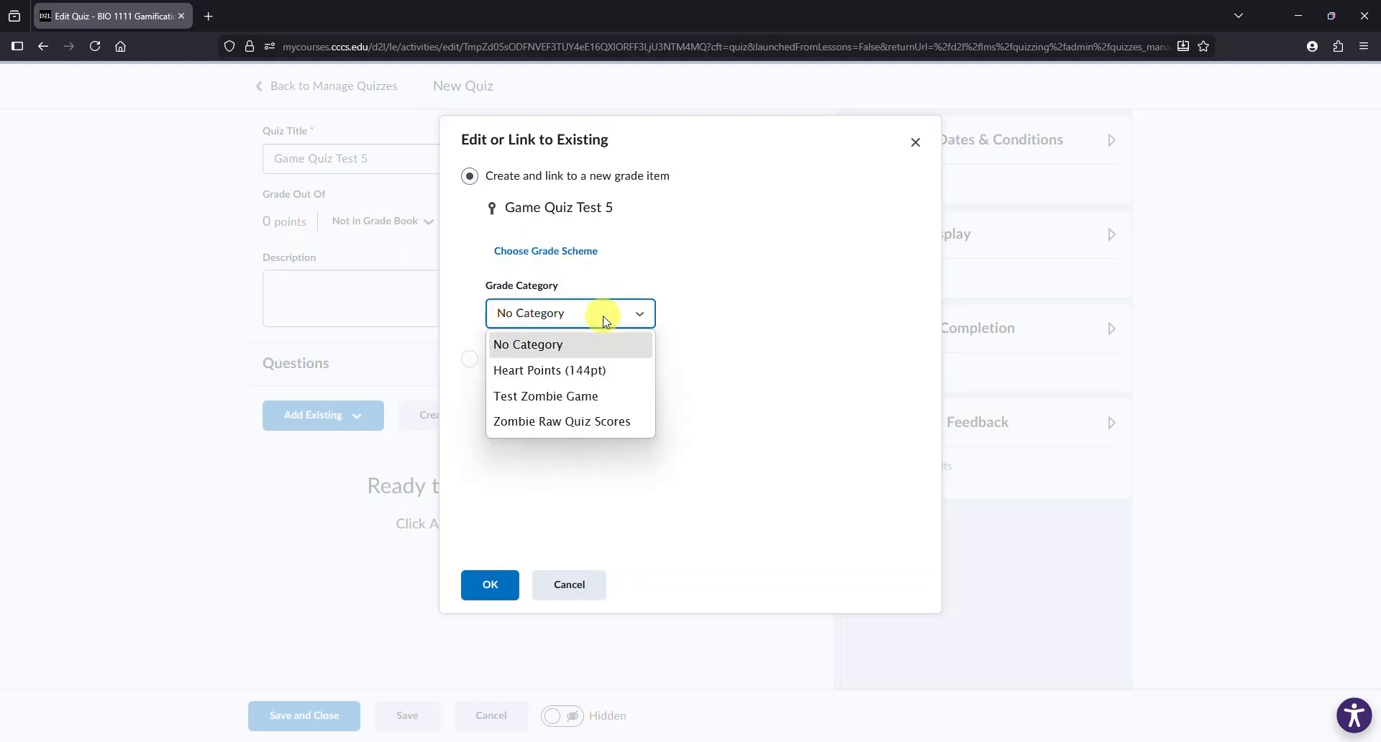
click(601, 423)
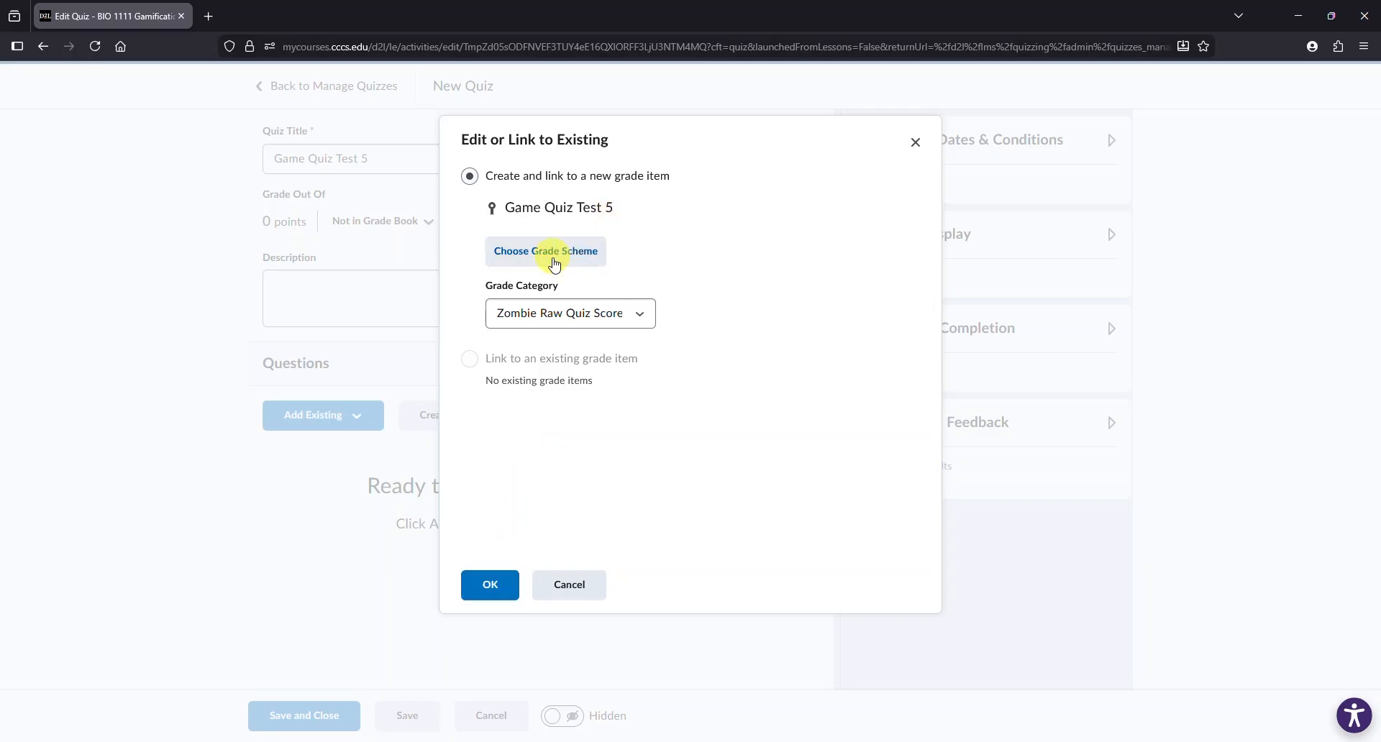
click(491, 585)
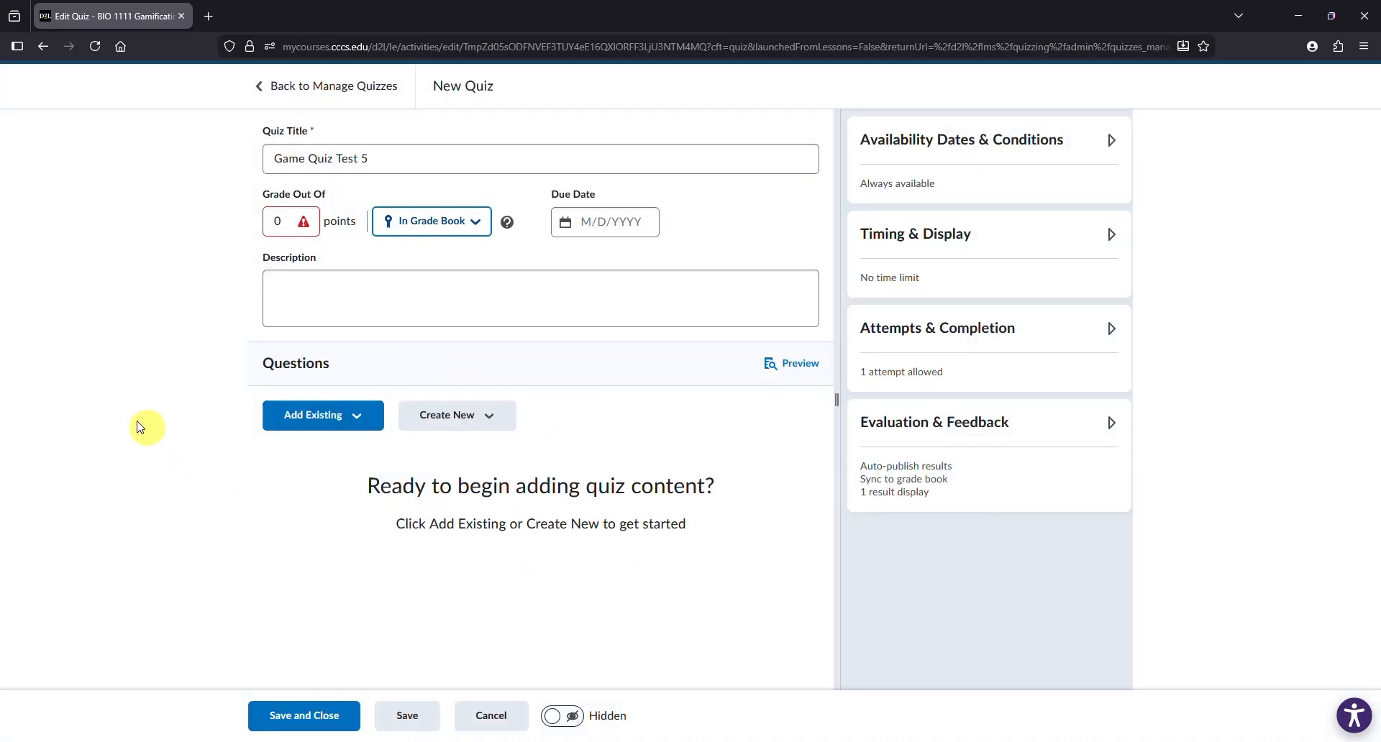
- Set the quiz's grade out of value to 10 points
click(277, 221)
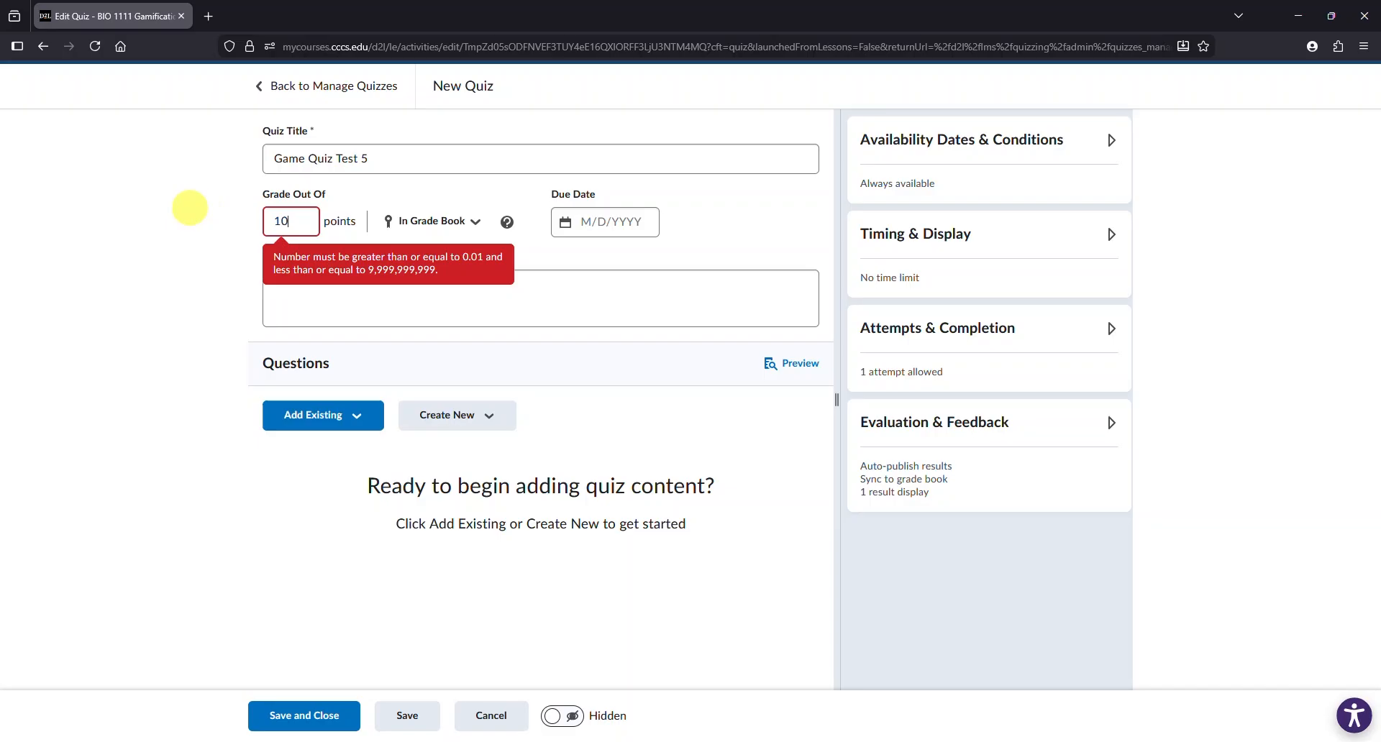
key(Tab)
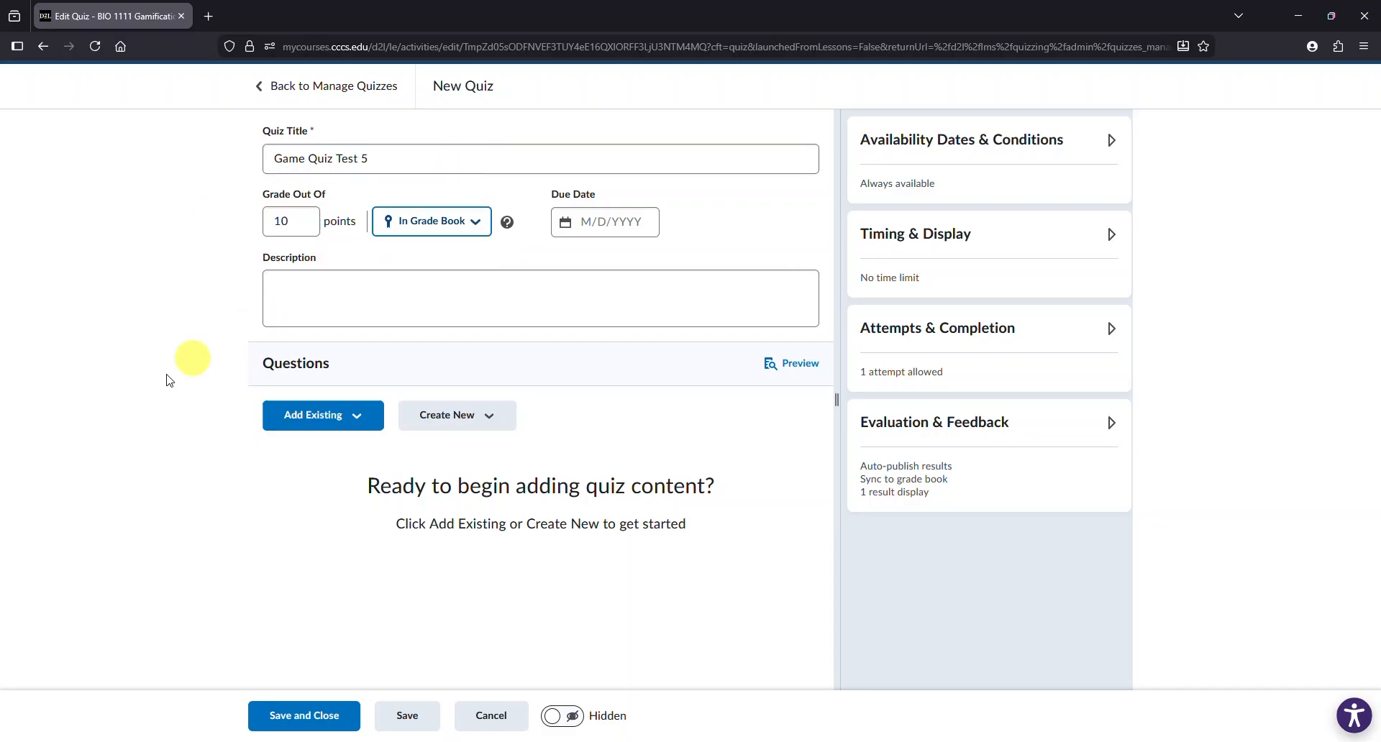
click(208, 310)
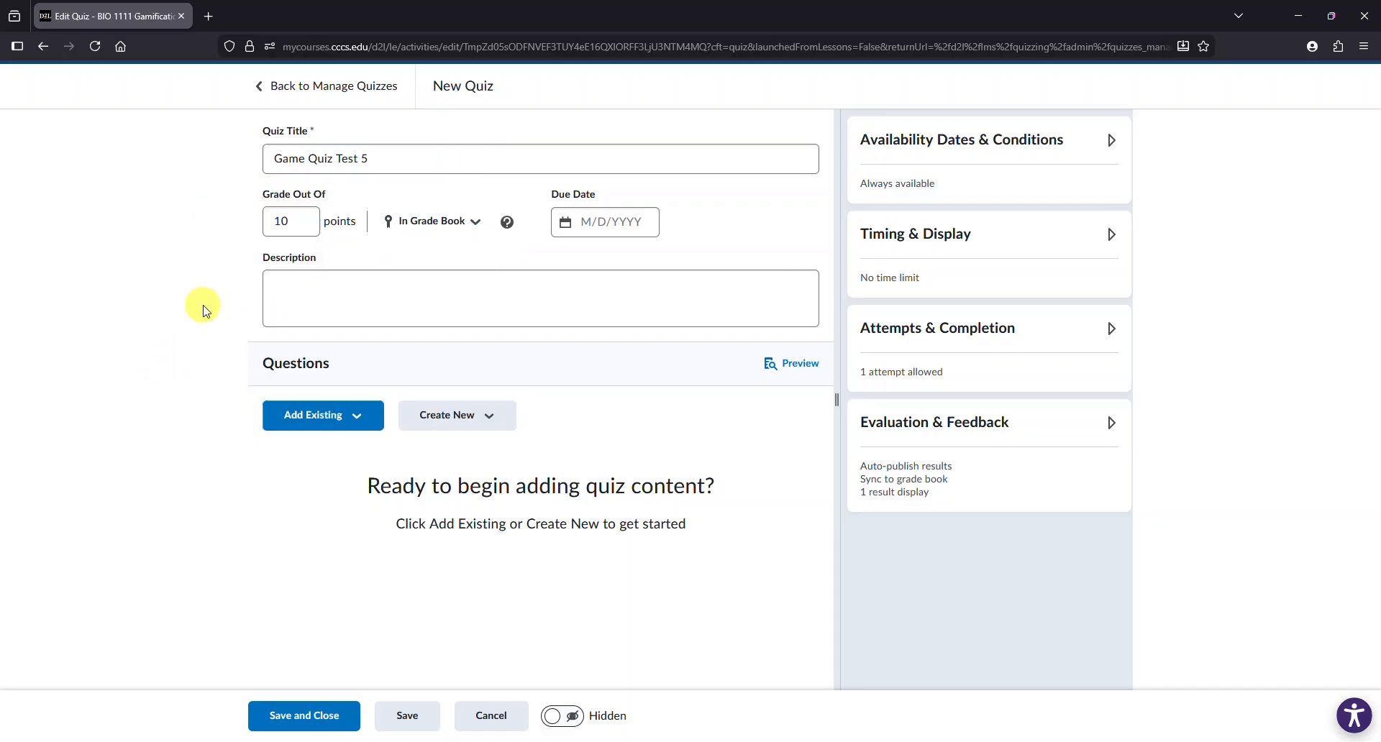
- Add a True or False question "Are dogs better than cats" with True as the answer, worth 5 points
click(490, 424)
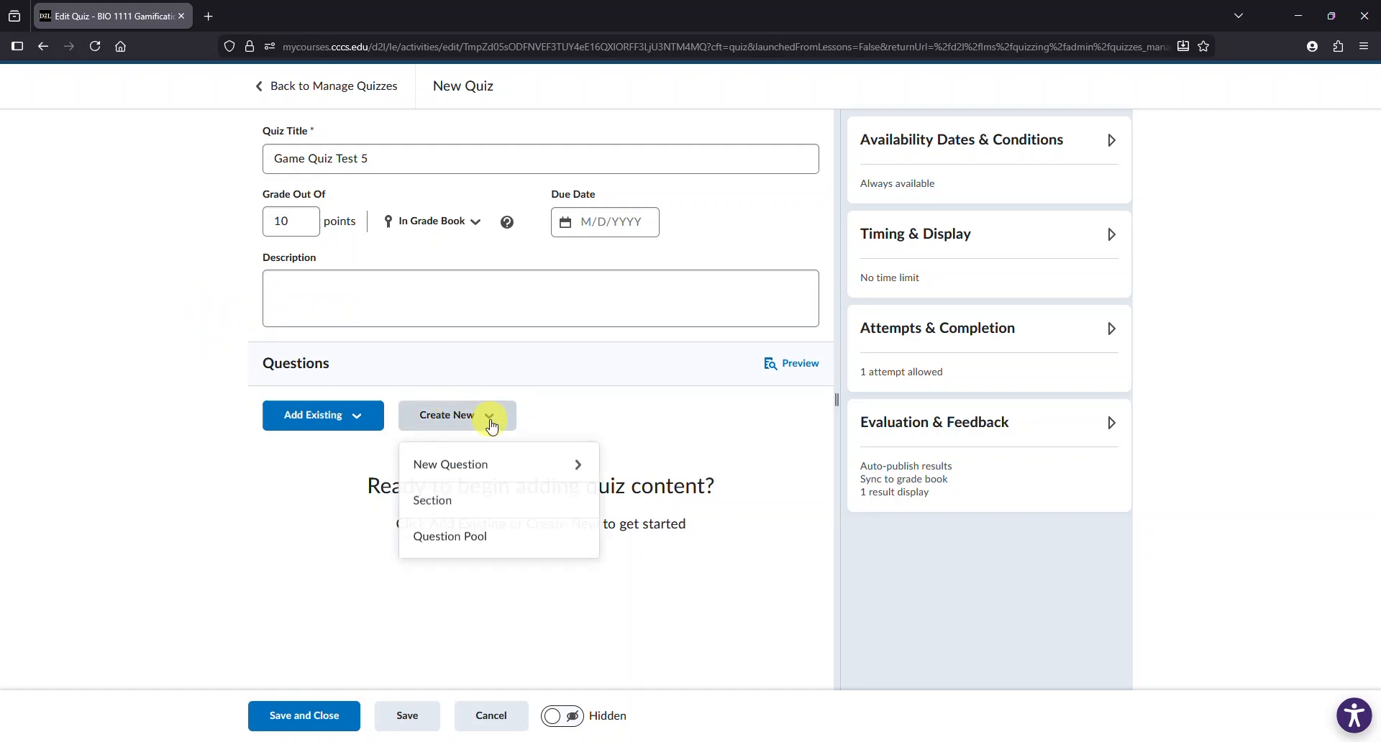
click(509, 469)
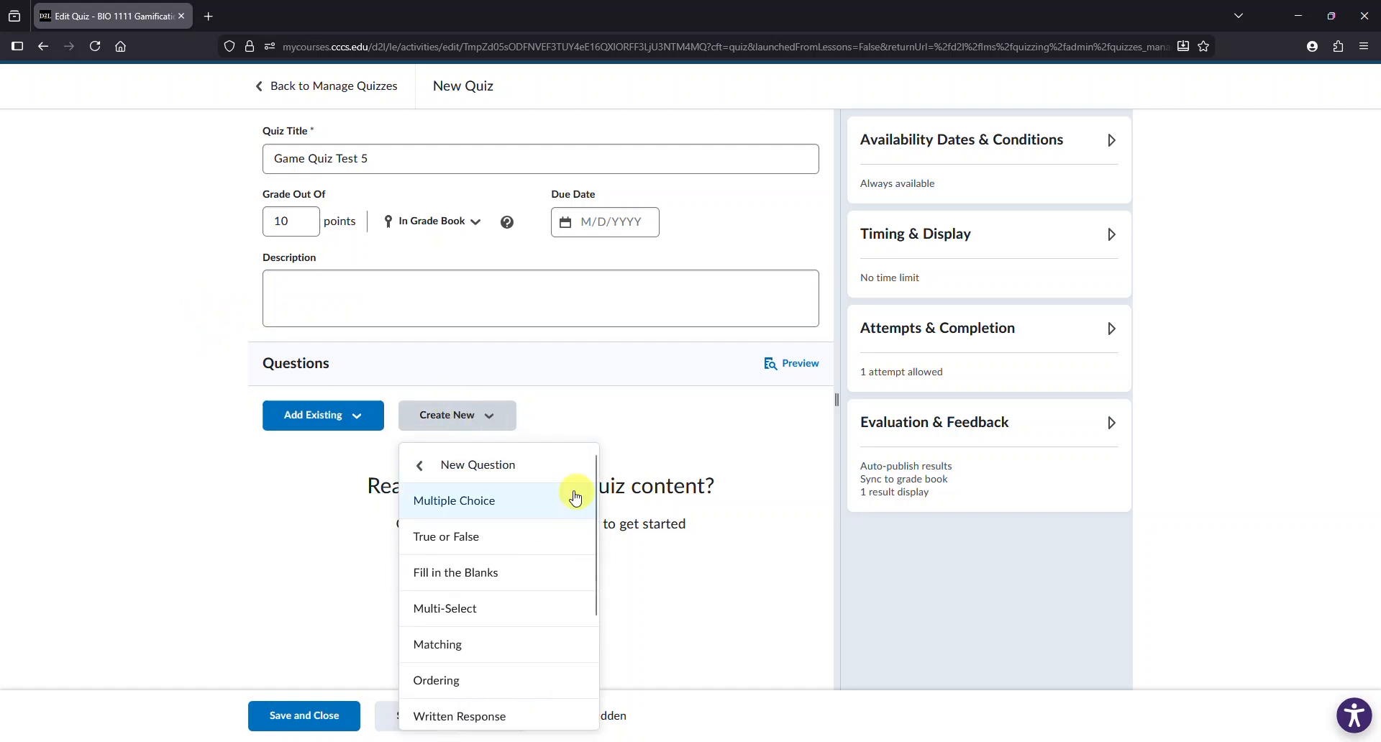
click(513, 529)
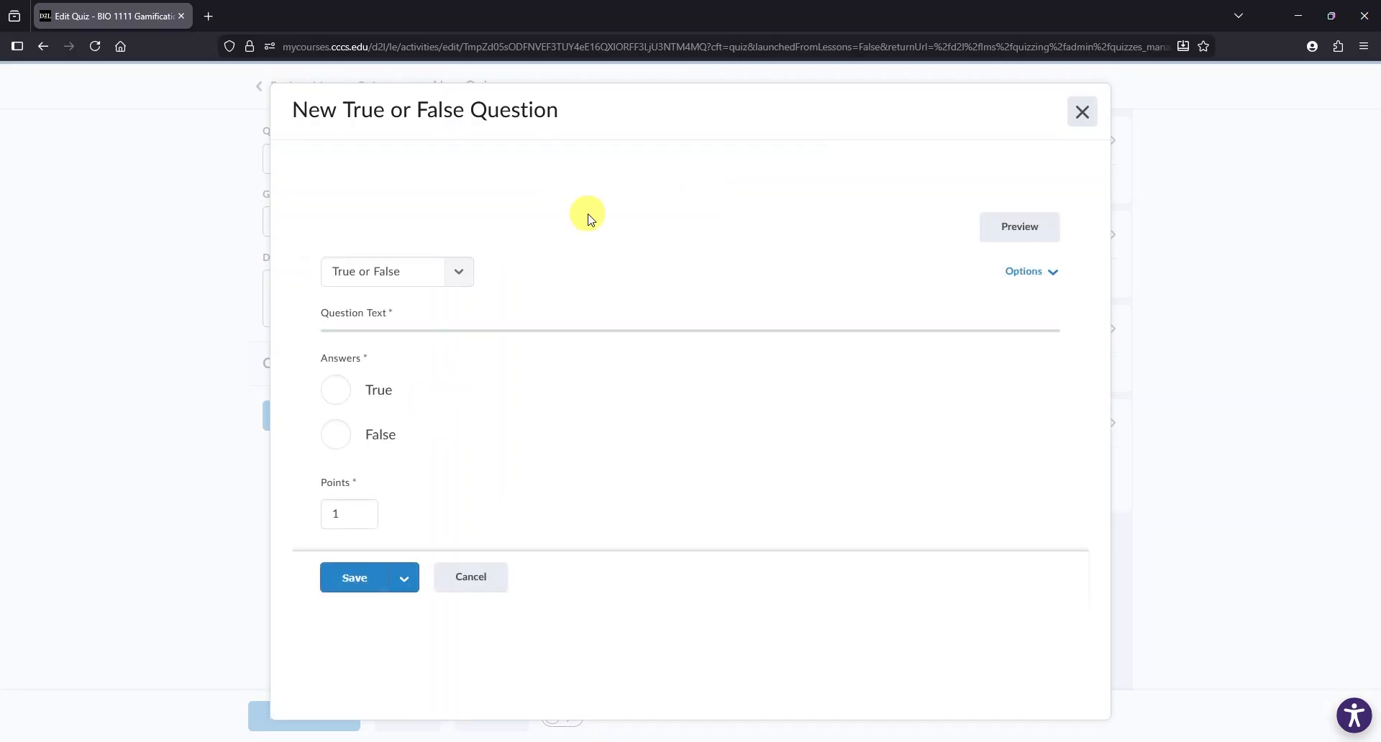
click(419, 356)
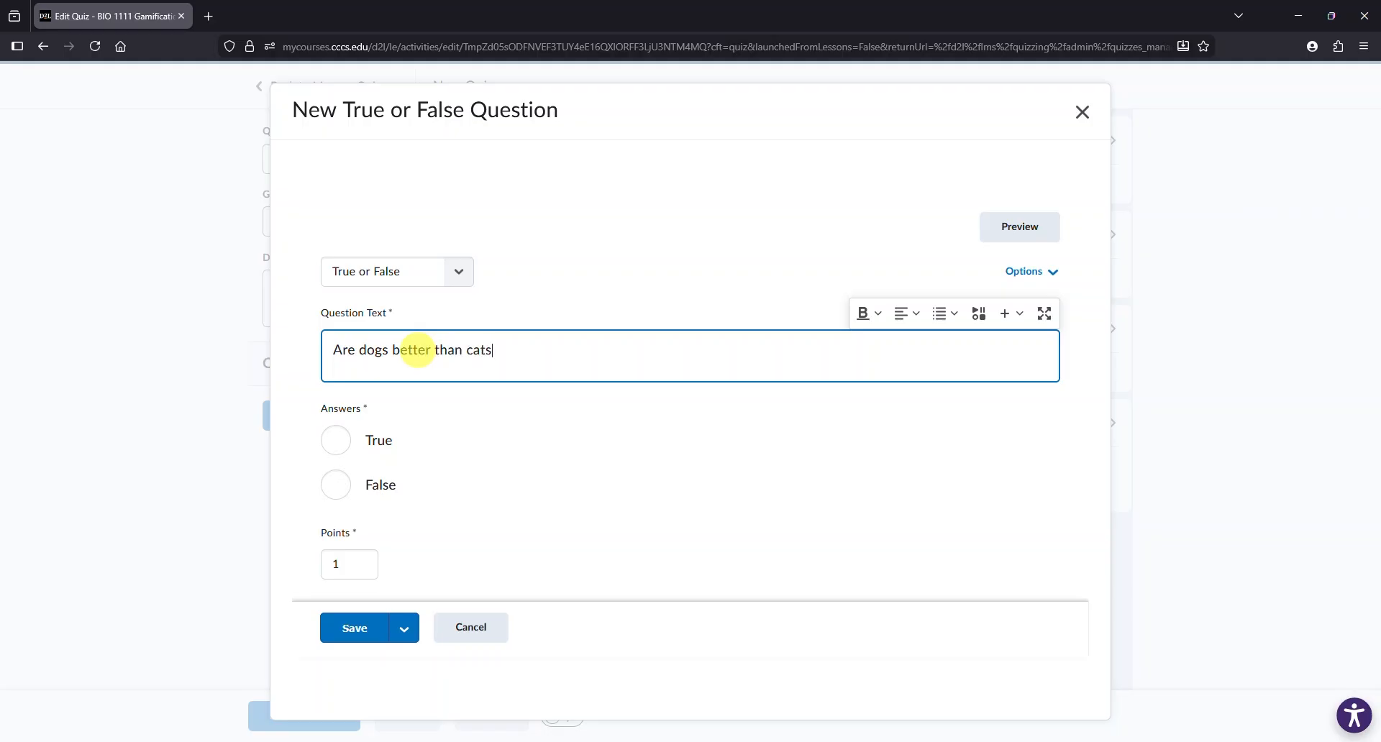
click(336, 442)
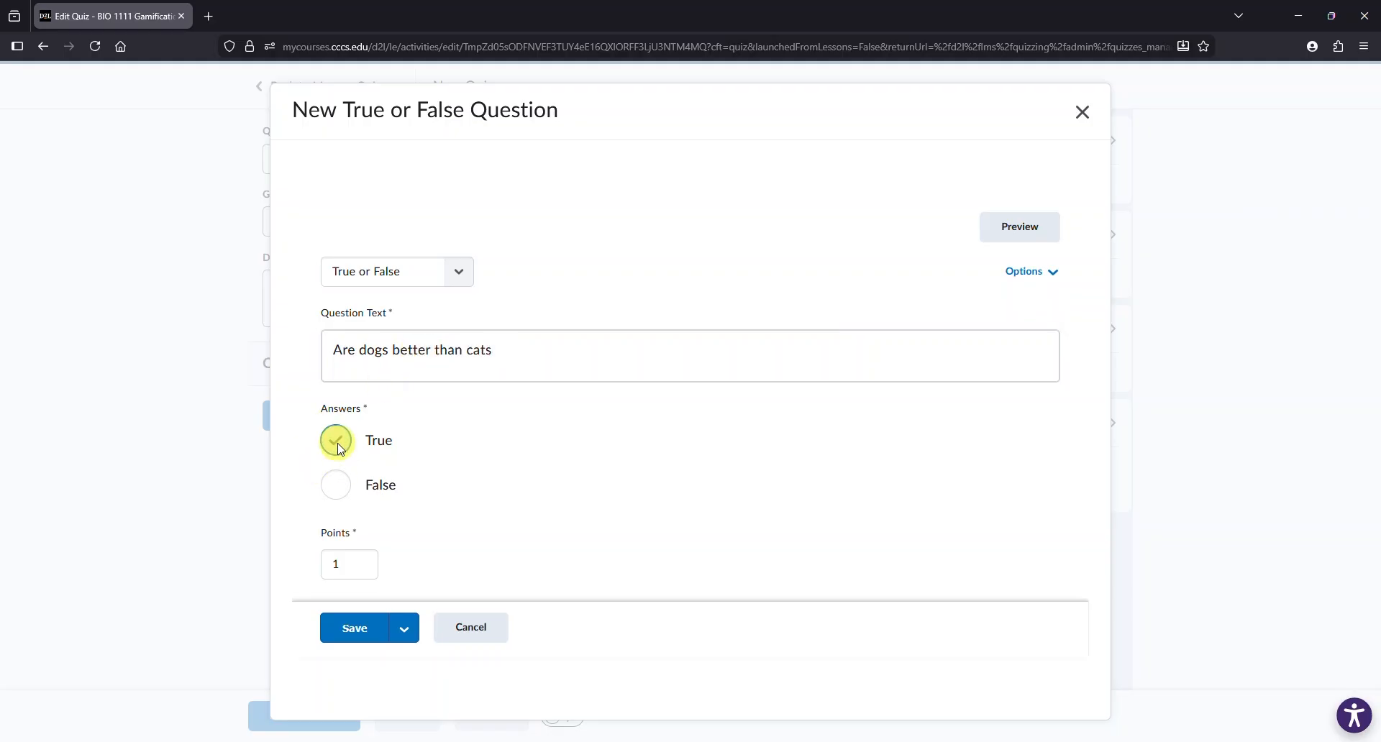
double_click(348, 564)
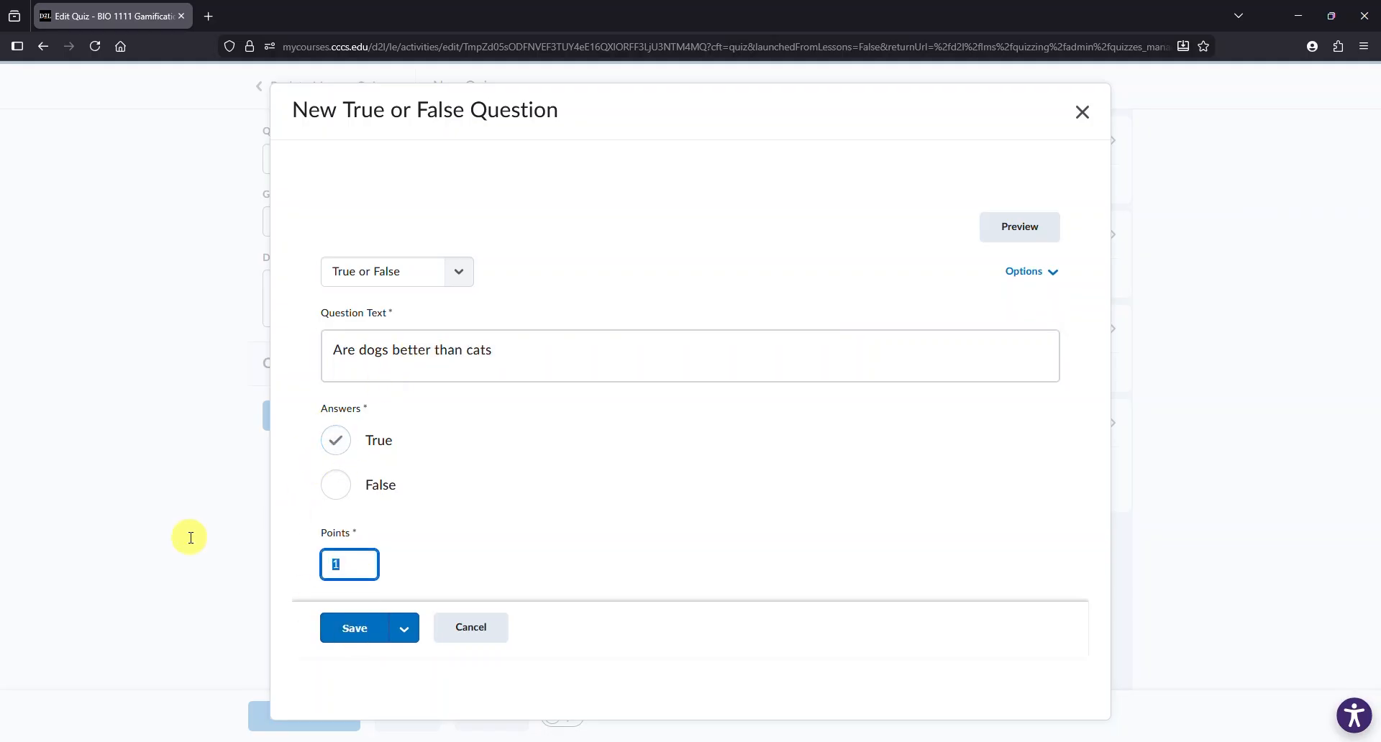
text(5)
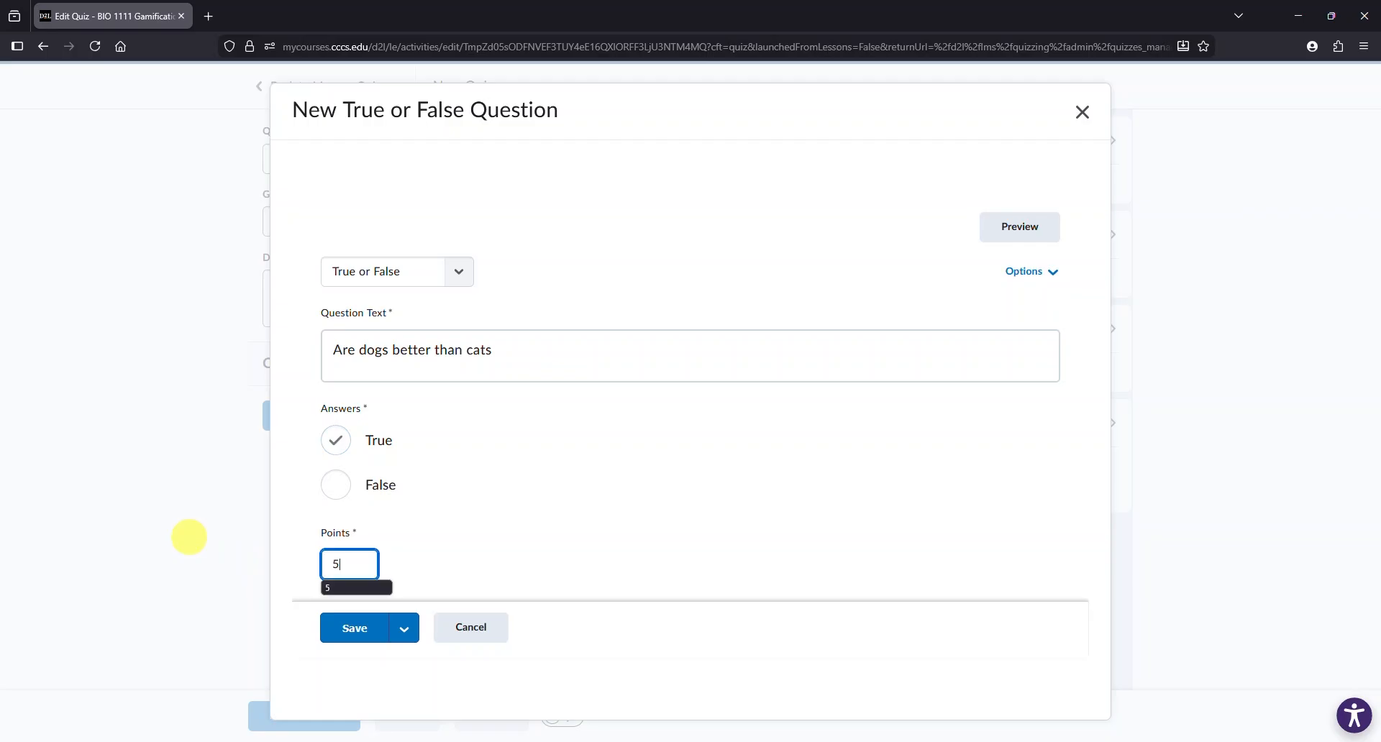
click(358, 638)
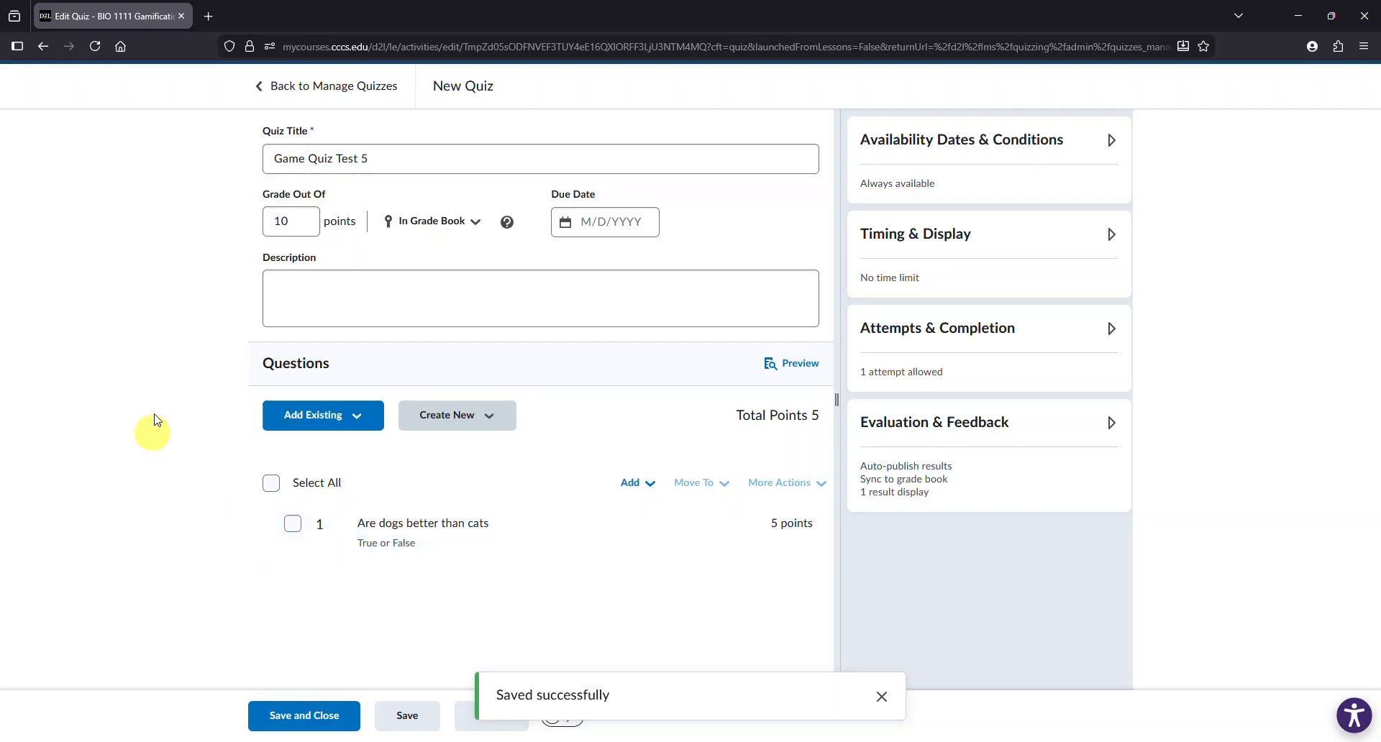
- Add a True or False question "Is July typically hotter than January" with True as the answer, worth 5 points
click(468, 418)
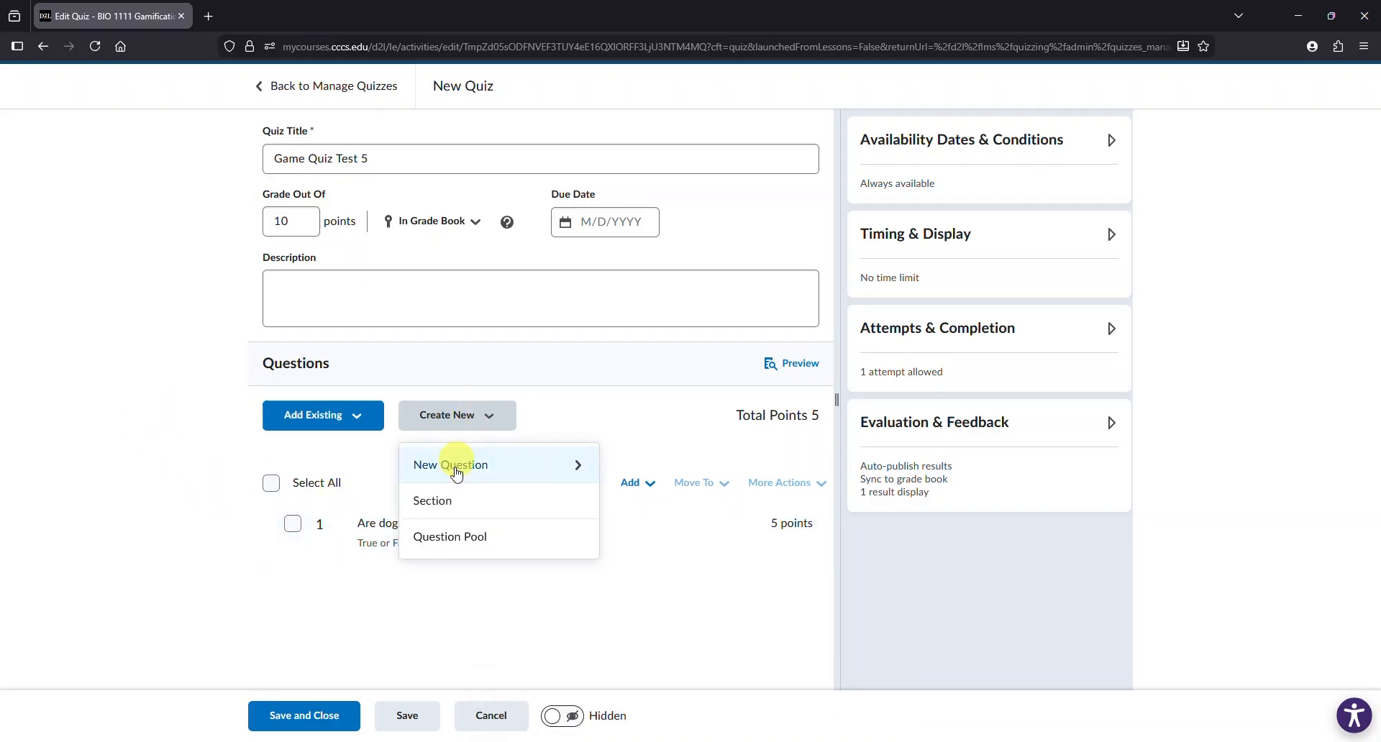
click(498, 467)
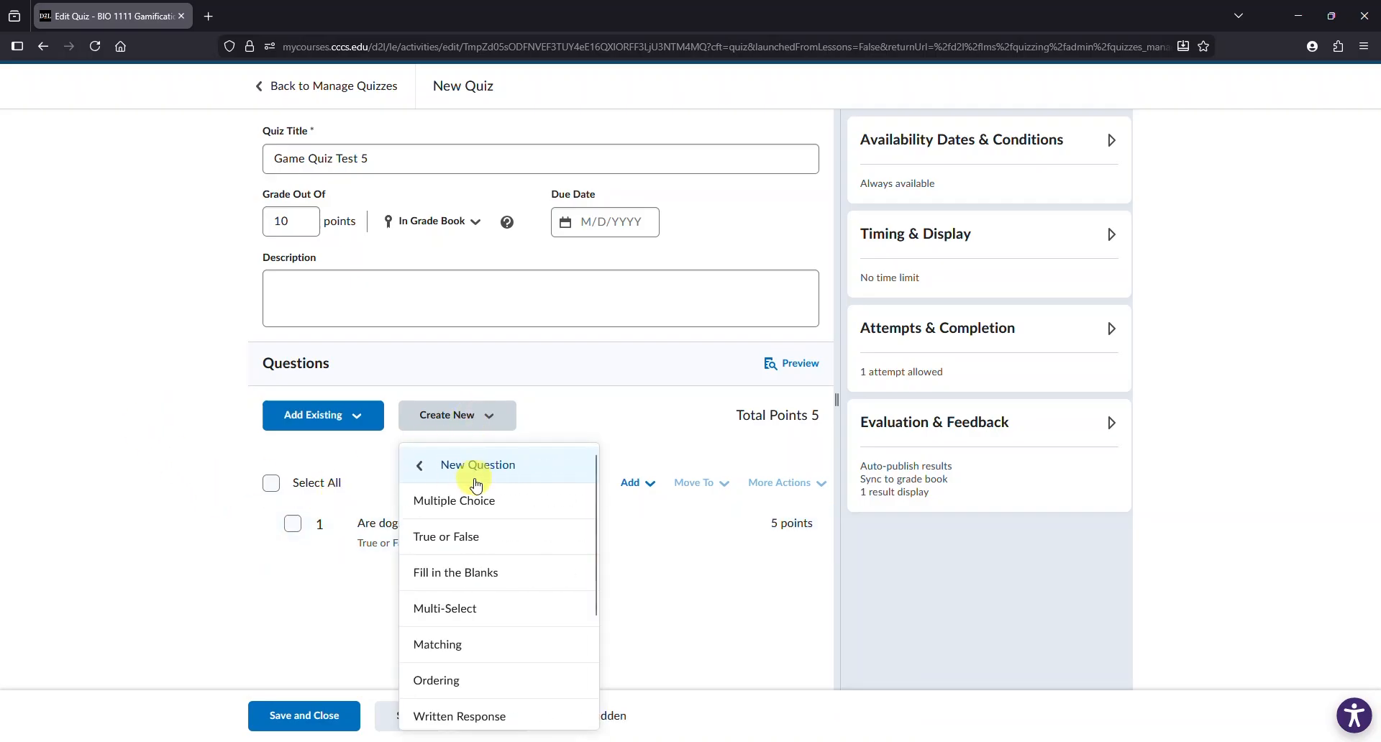
click(507, 541)
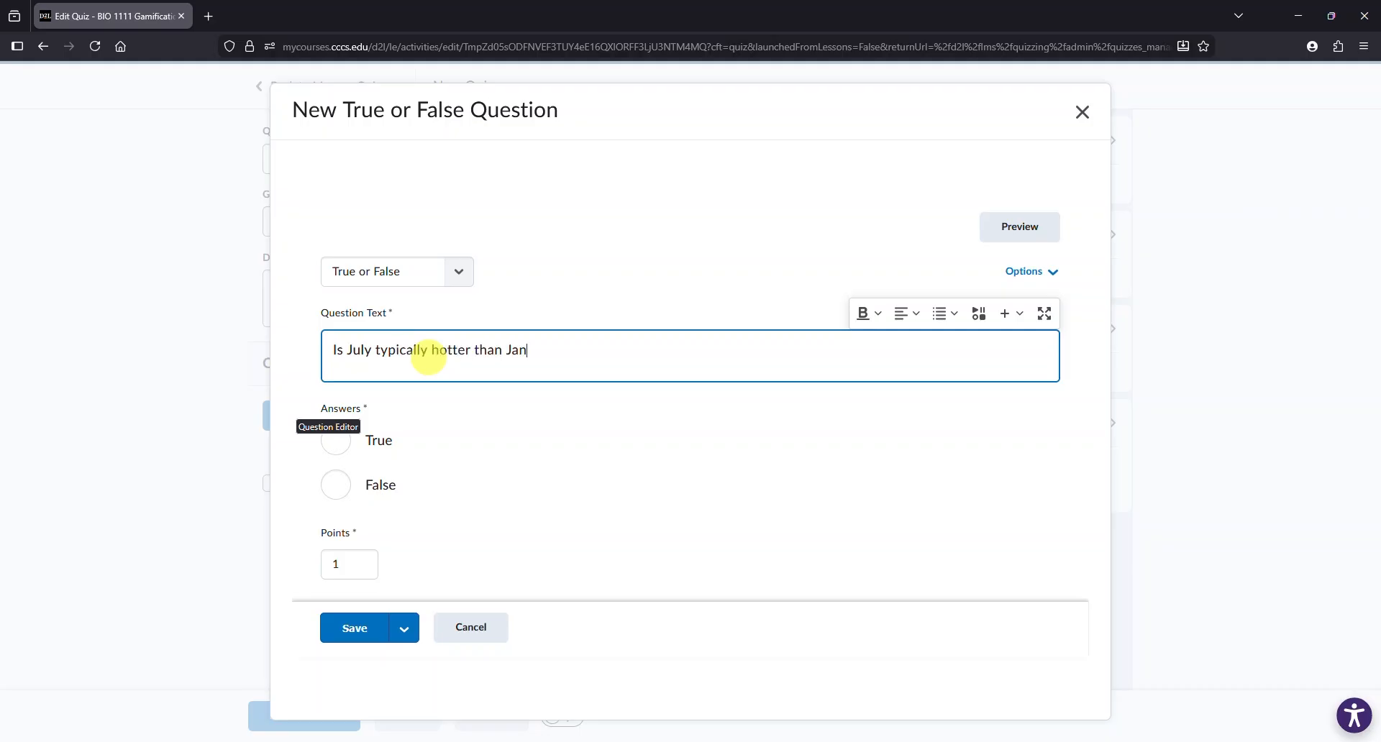
click(336, 441)
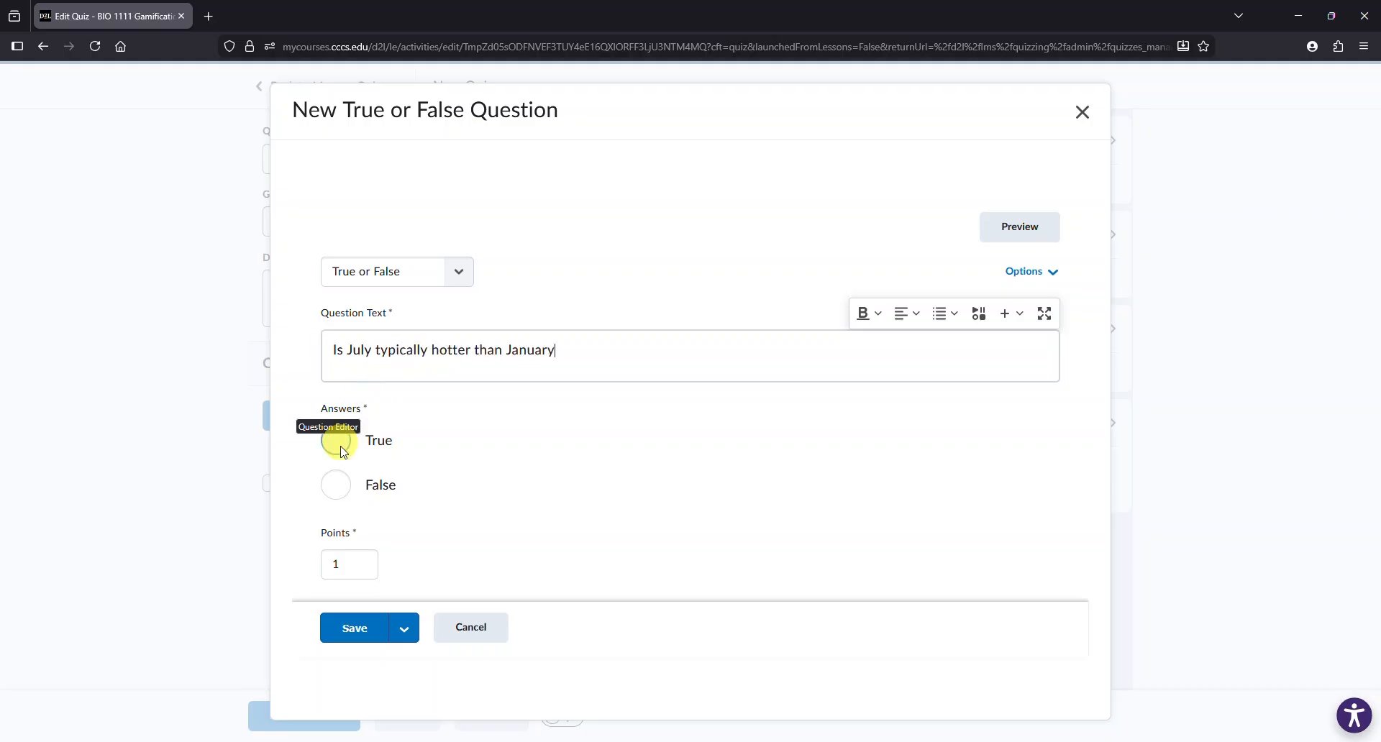
double_click(348, 566)
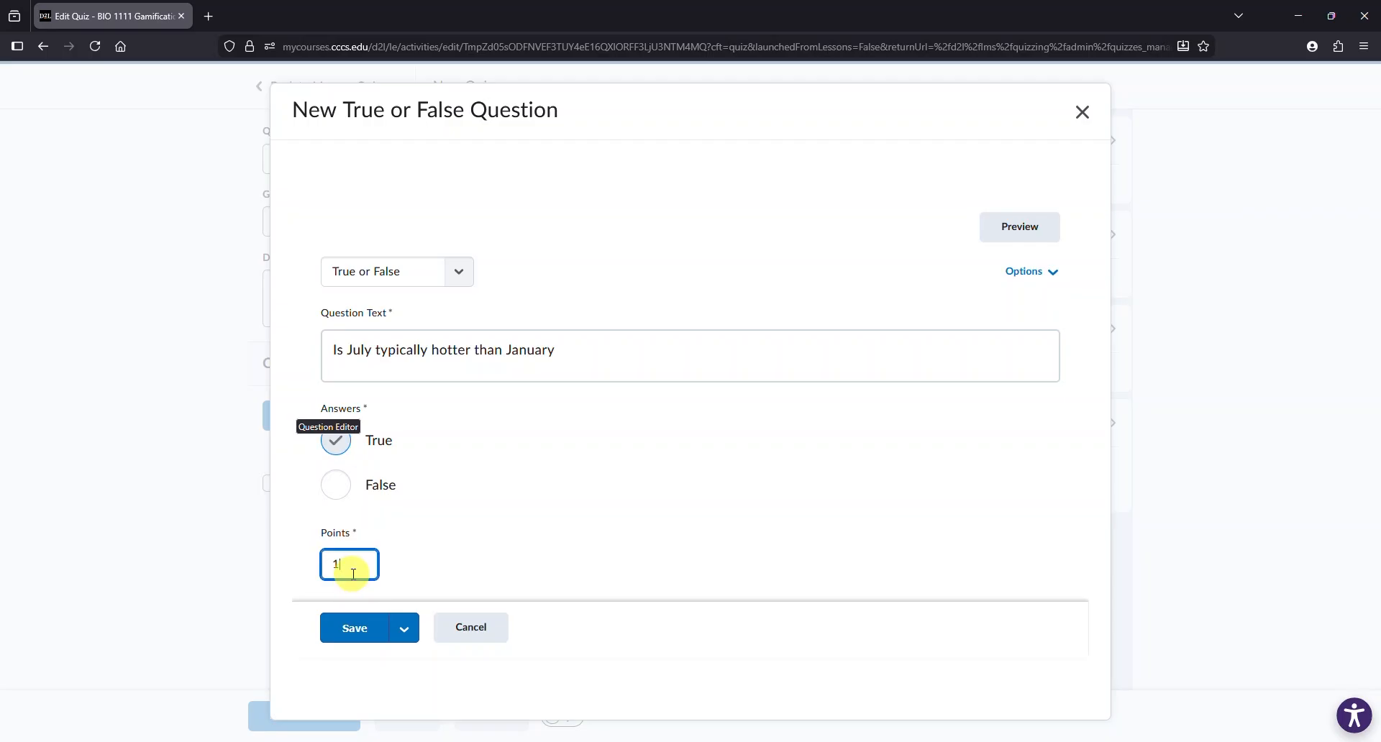
text(5)
click(354, 630)
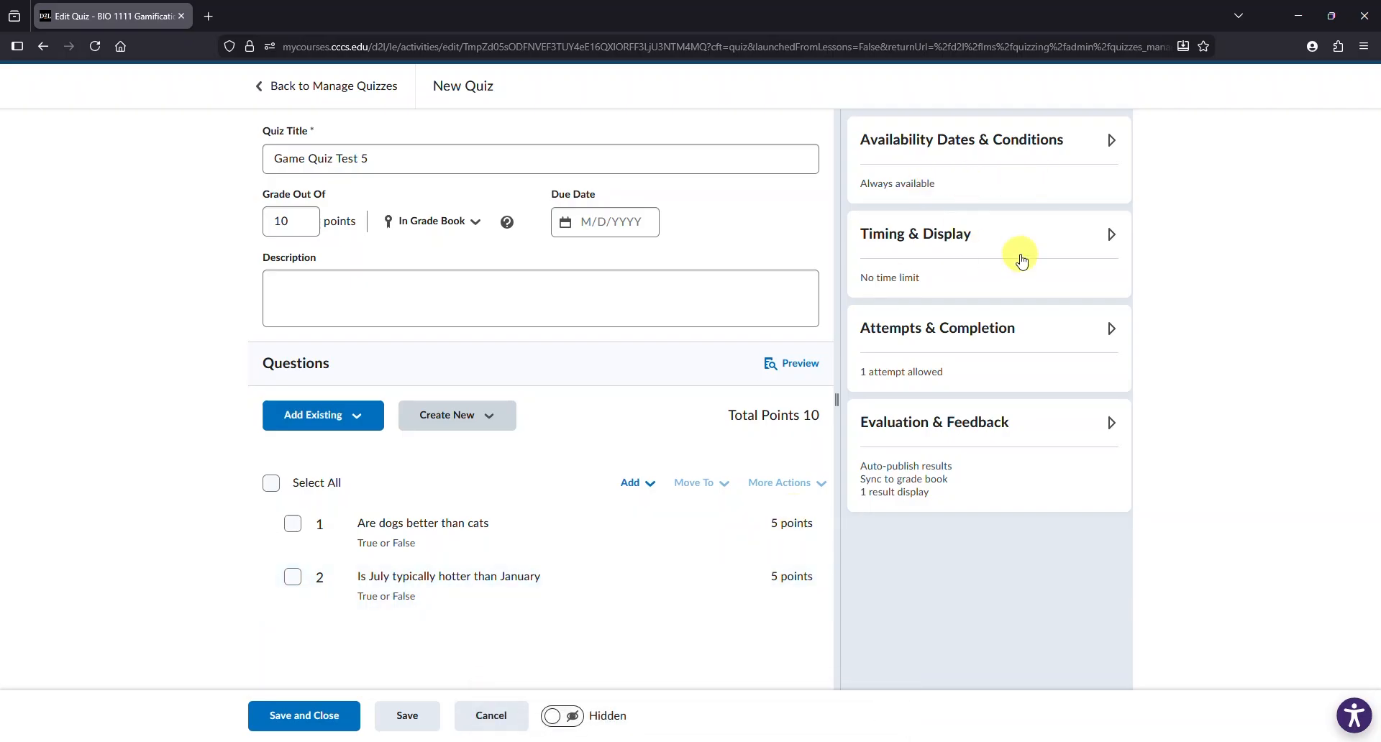
- Allow unlimited attempts on the quiz, then save and close it
drag(1020, 256, 981, 334)
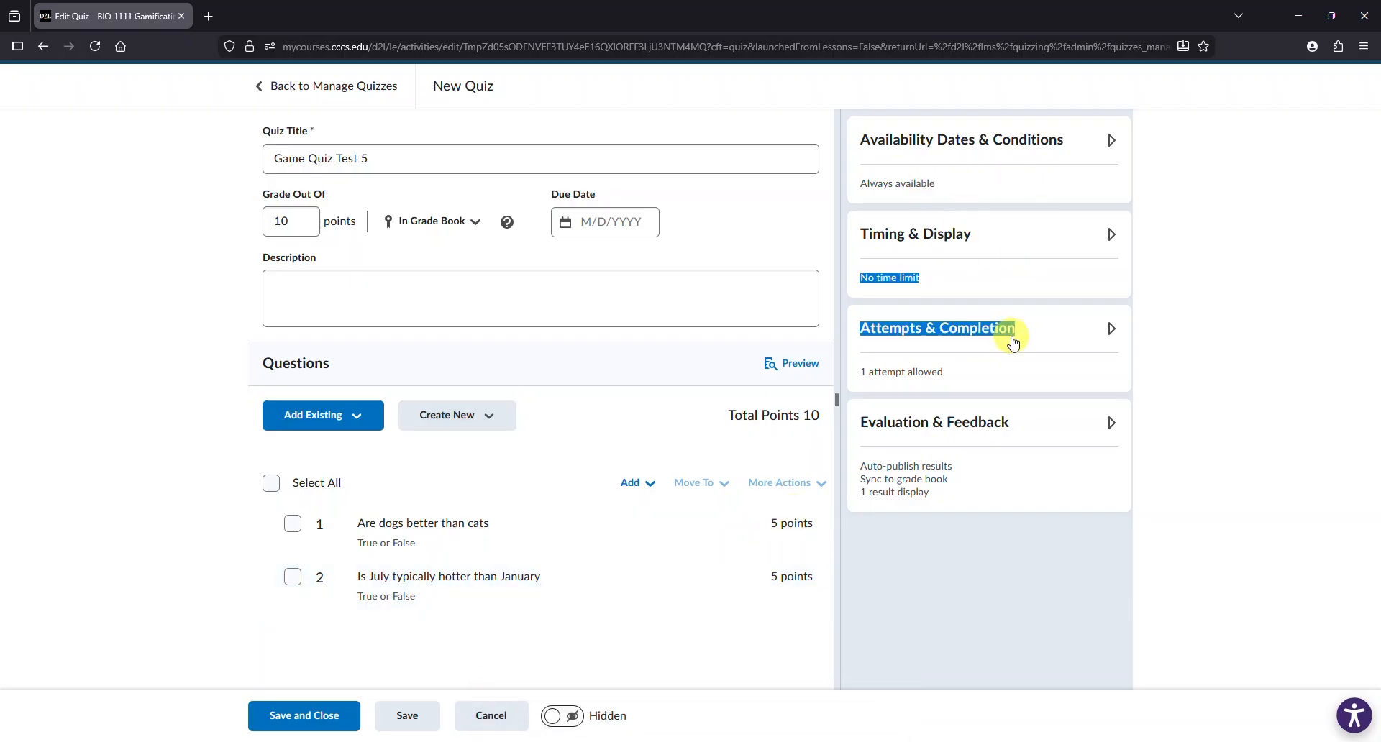
click(1047, 348)
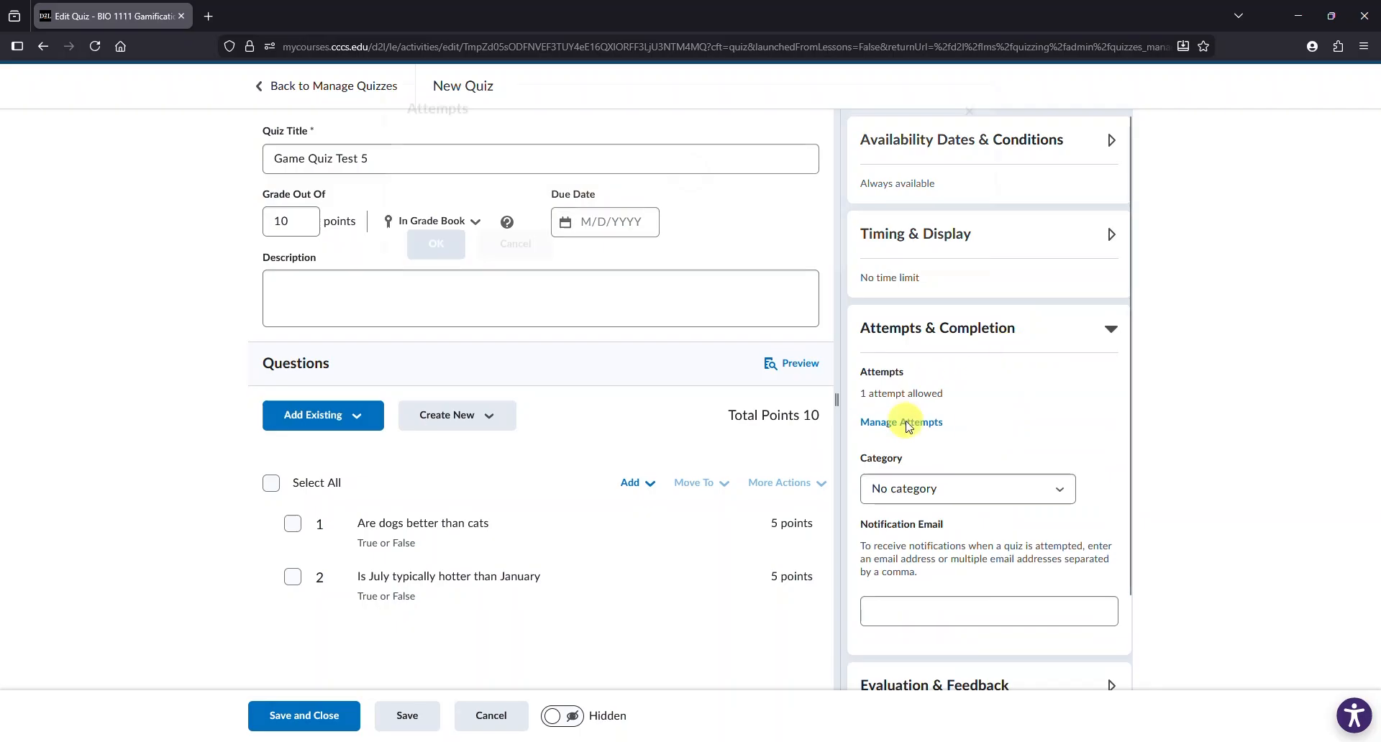
click(903, 423)
click(488, 205)
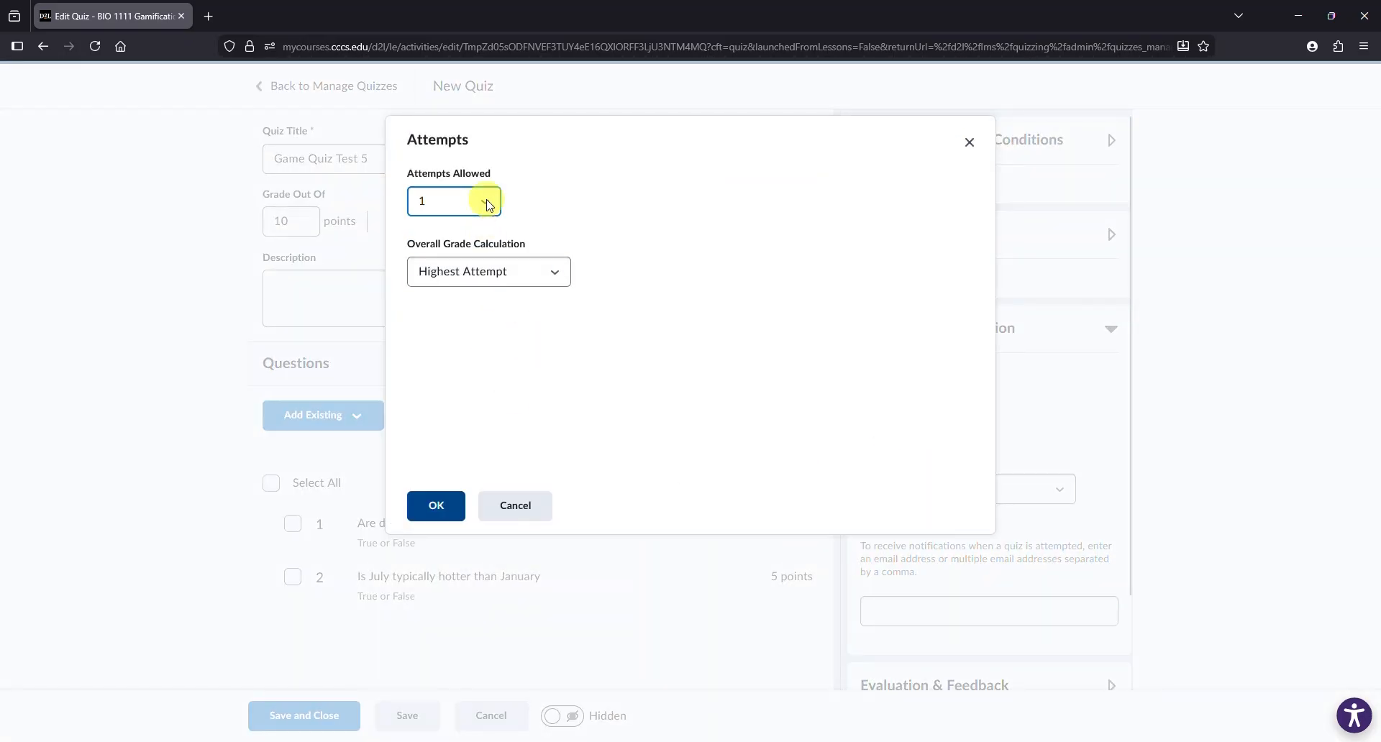
click(488, 205)
click(470, 234)
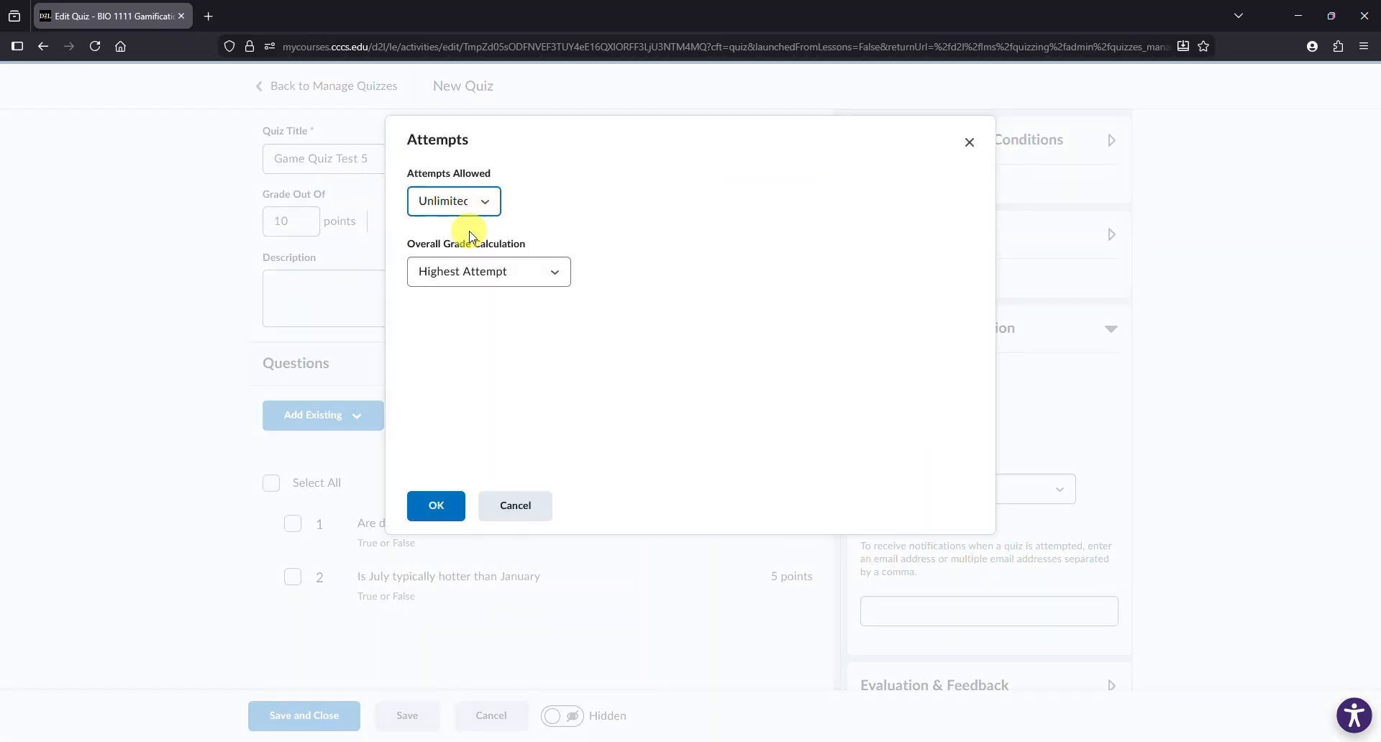
click(448, 501)
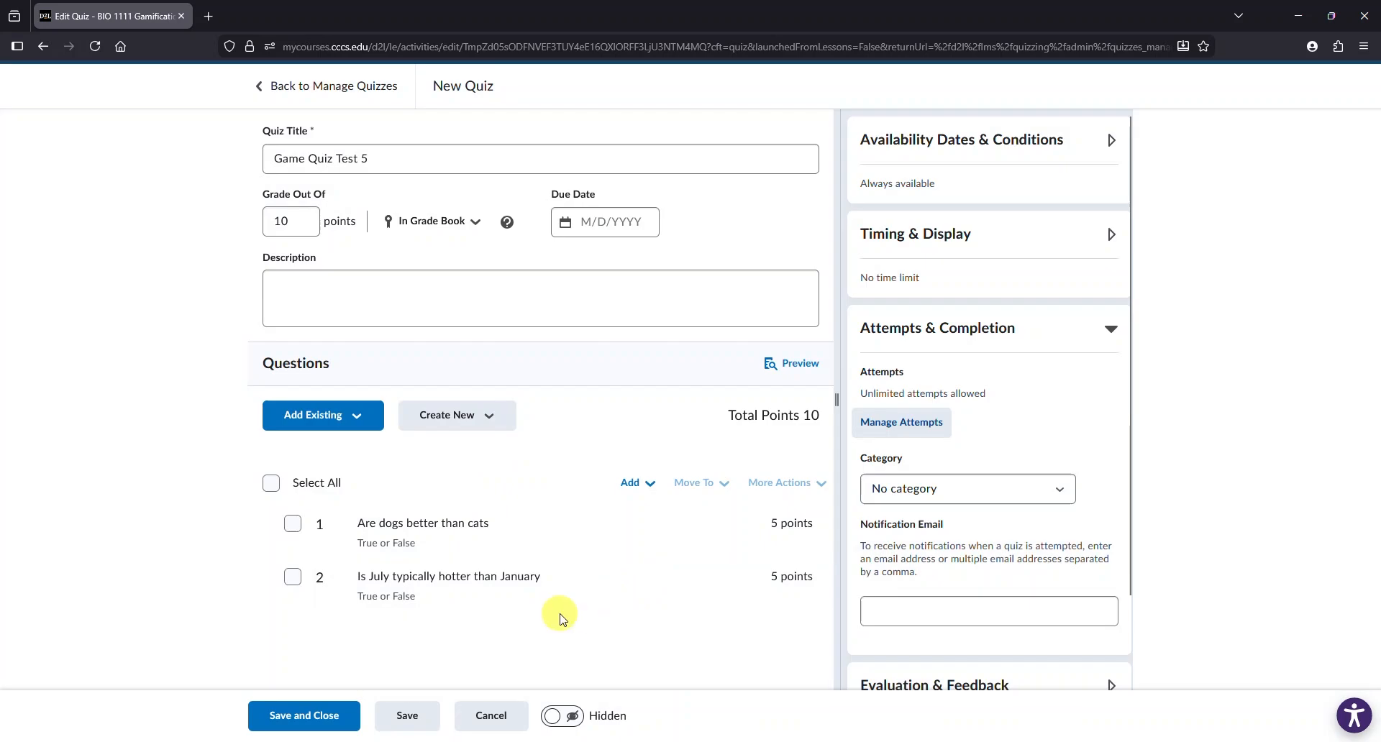
click(295, 720)
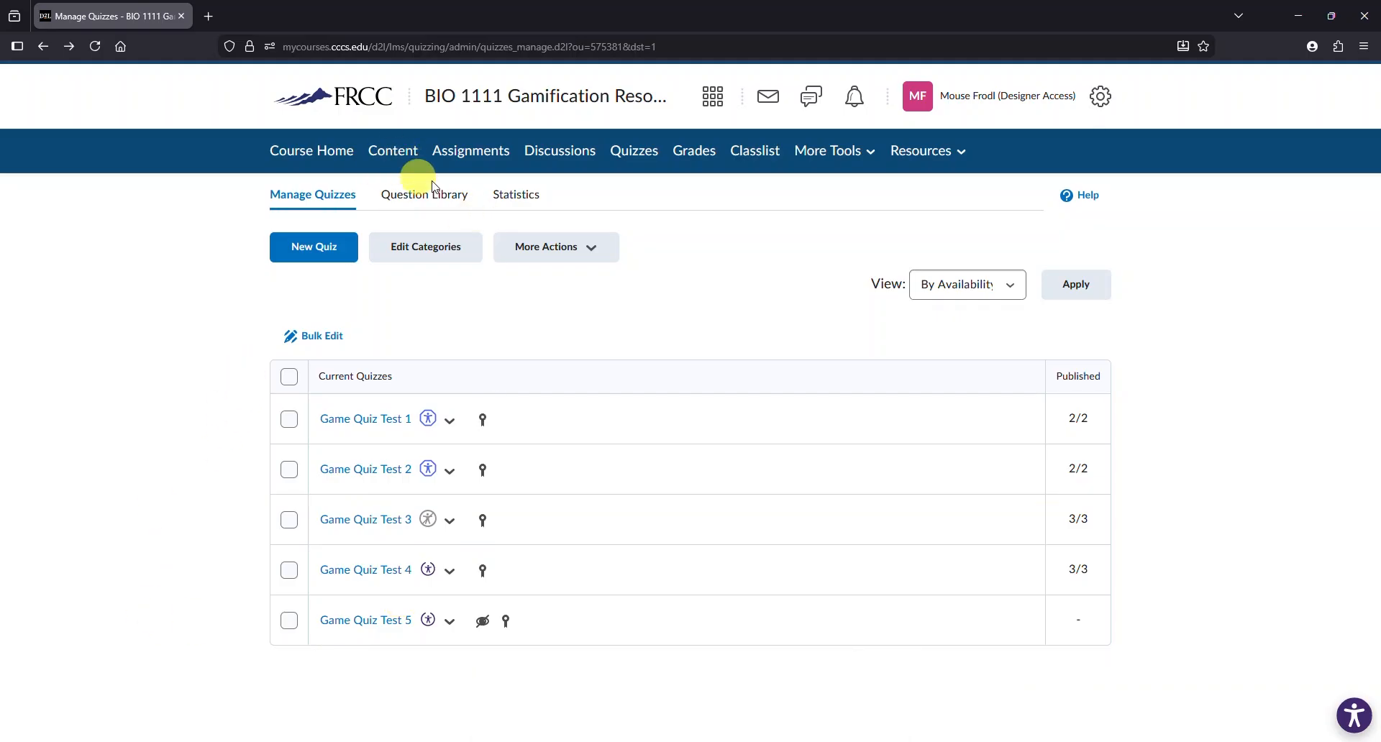
- Rename the Game Quiz Test 5 grade item in the grade book to Game Quiz Test 5 (Raw)
click(702, 160)
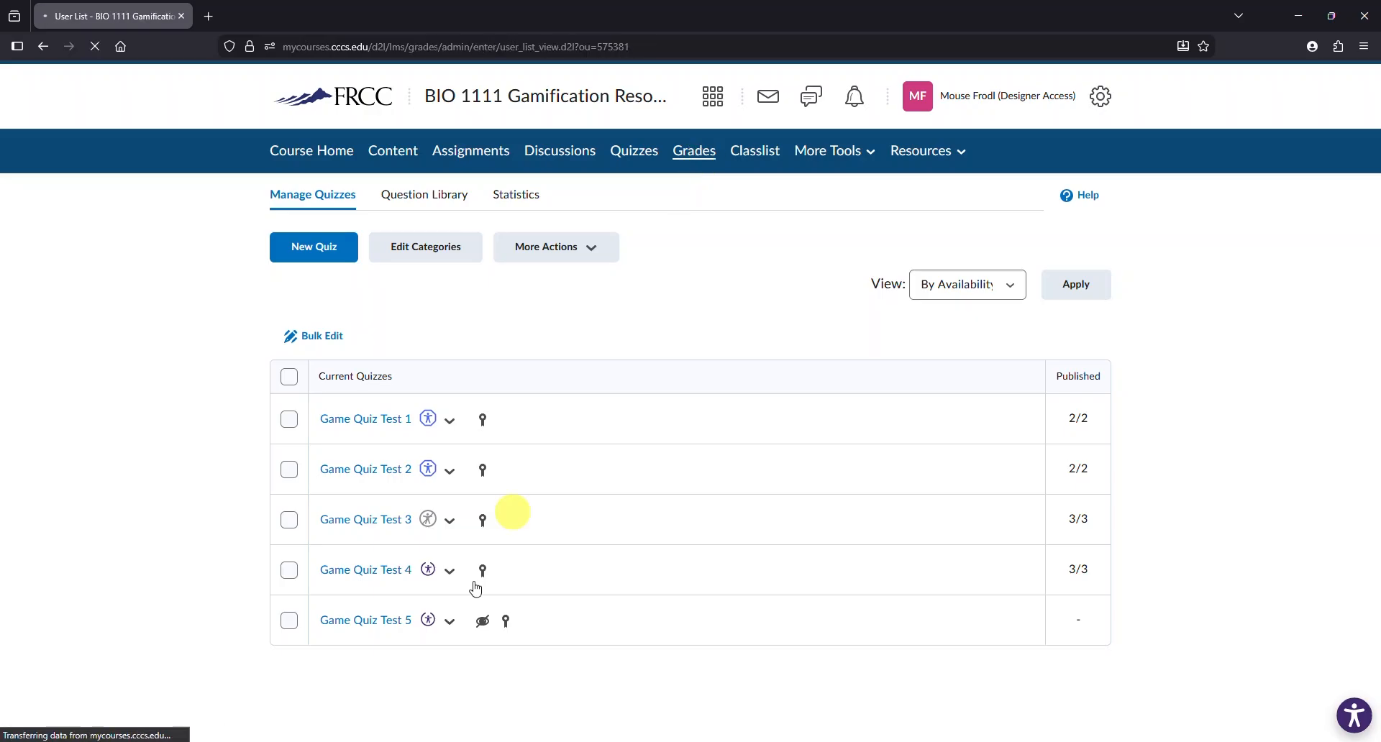
drag(165, 737, 948, 737)
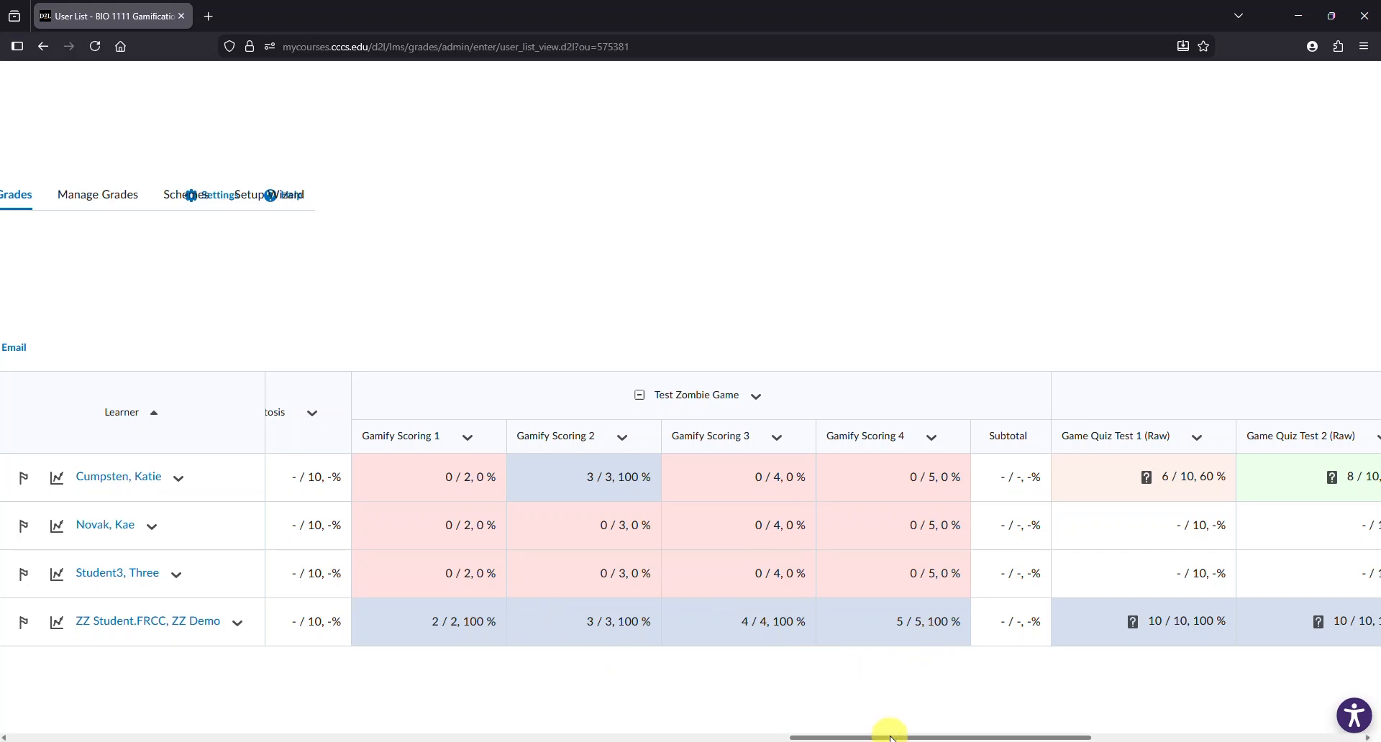
drag(890, 738, 1100, 738)
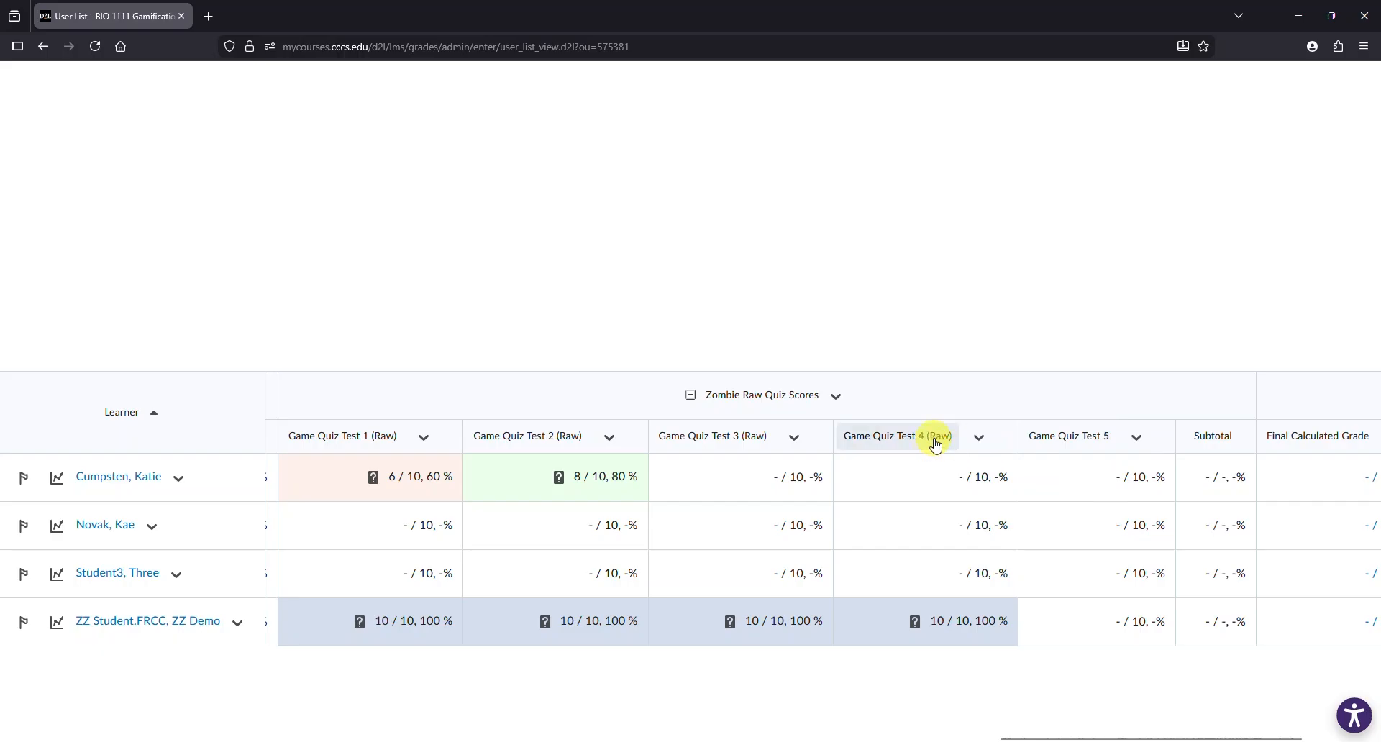
click(1136, 438)
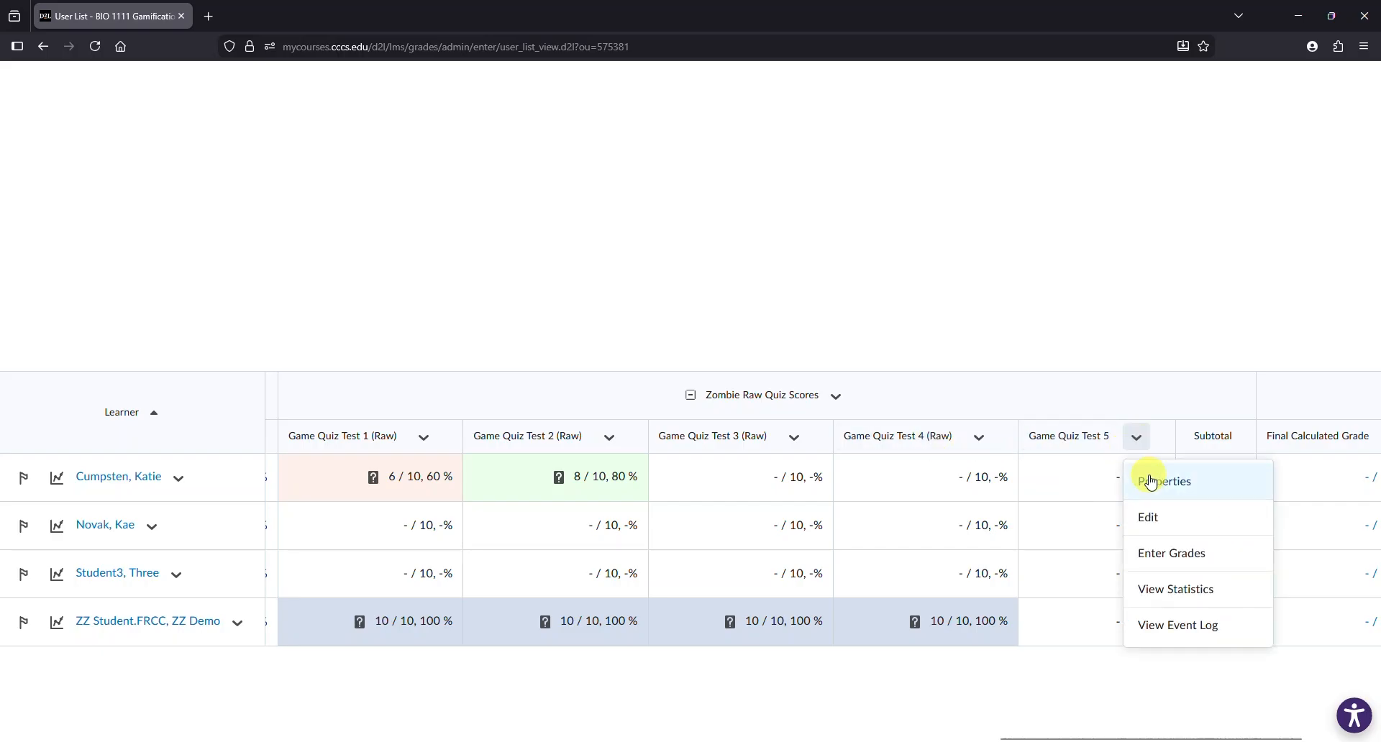
click(1179, 518)
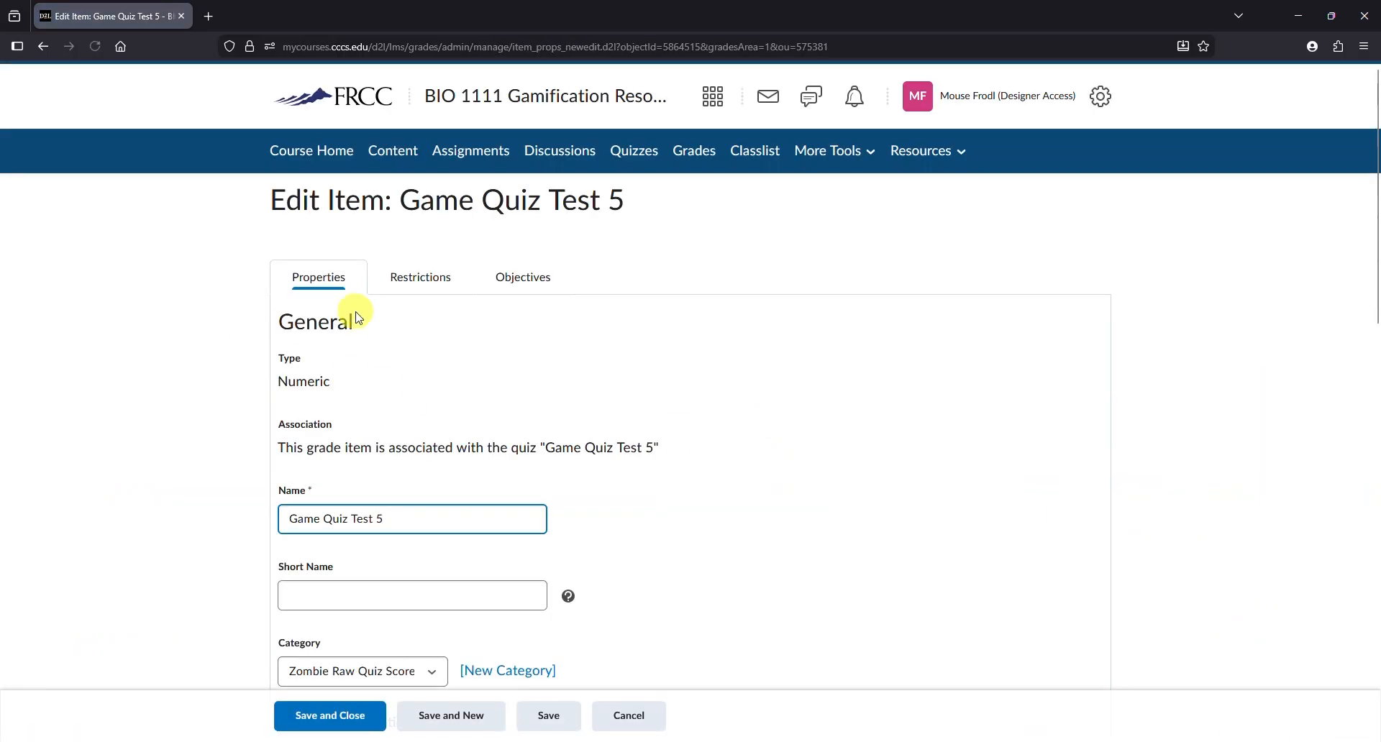
click(337, 718)
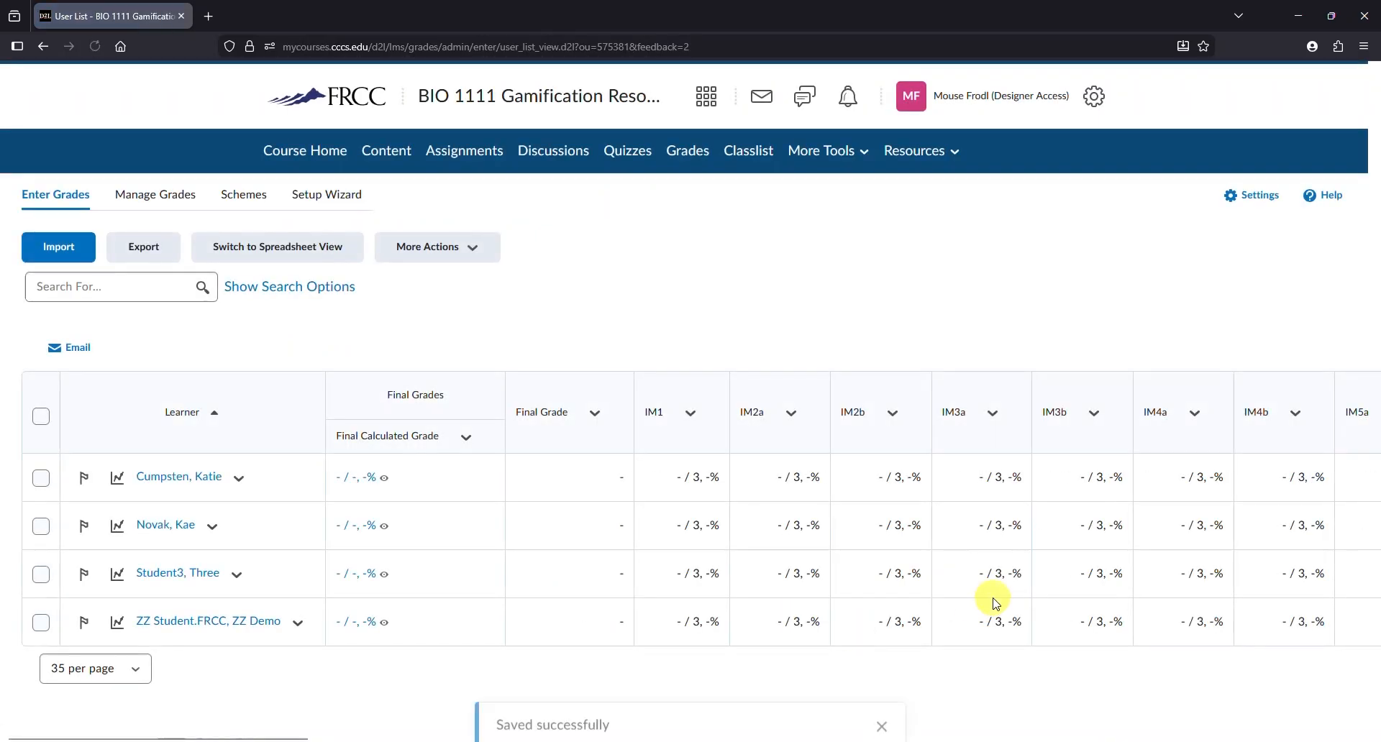
- Create a new Formula grade item named Gamify Scoring 5 in the Test Zombie Game category with 6 maximum points
drag(285, 737, 1185, 722)
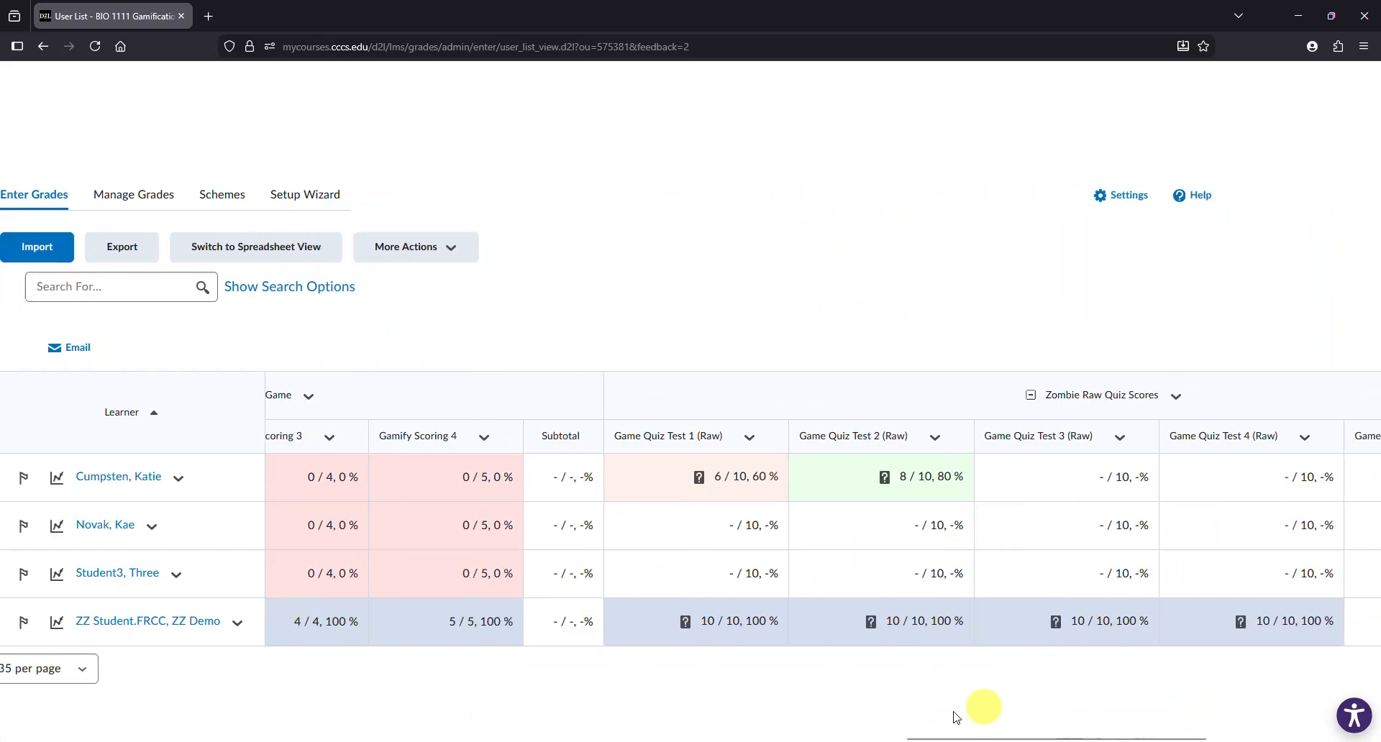
drag(926, 735, 1052, 737)
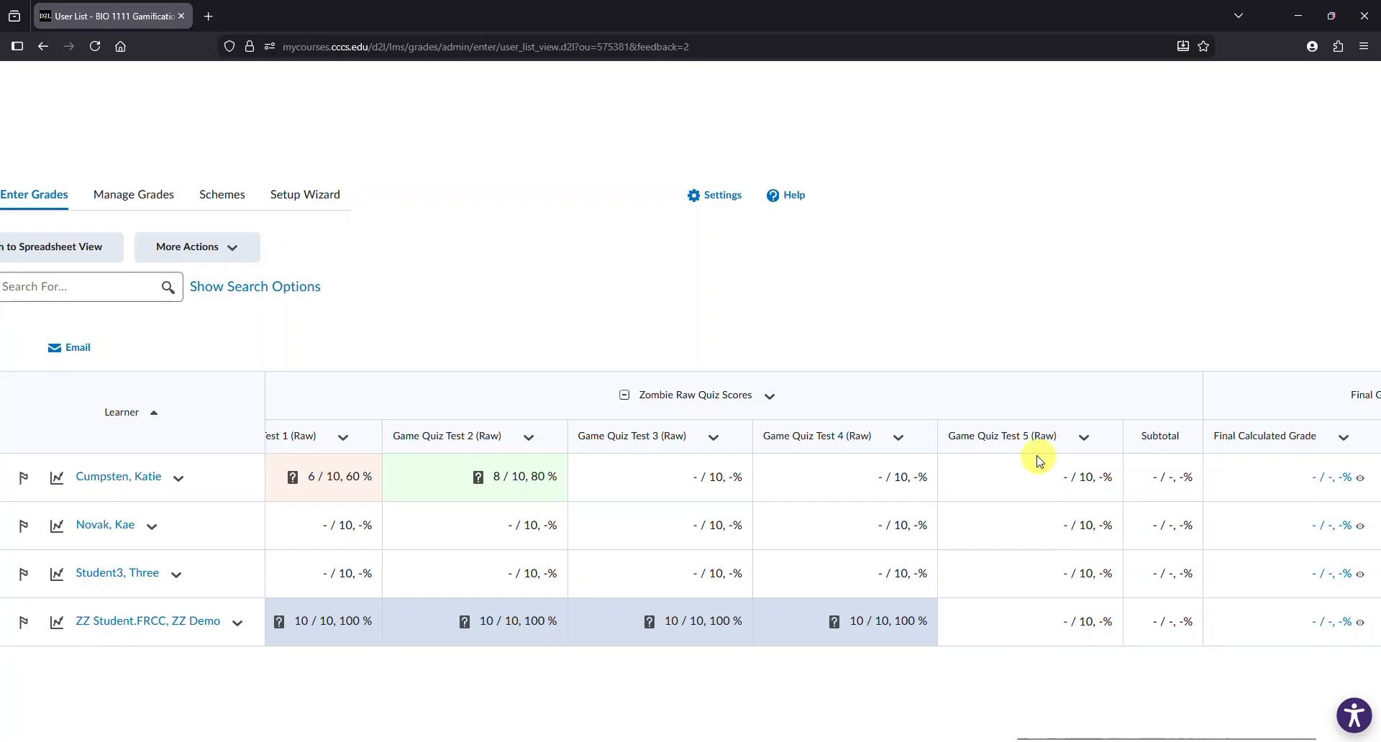
drag(1077, 735, 819, 738)
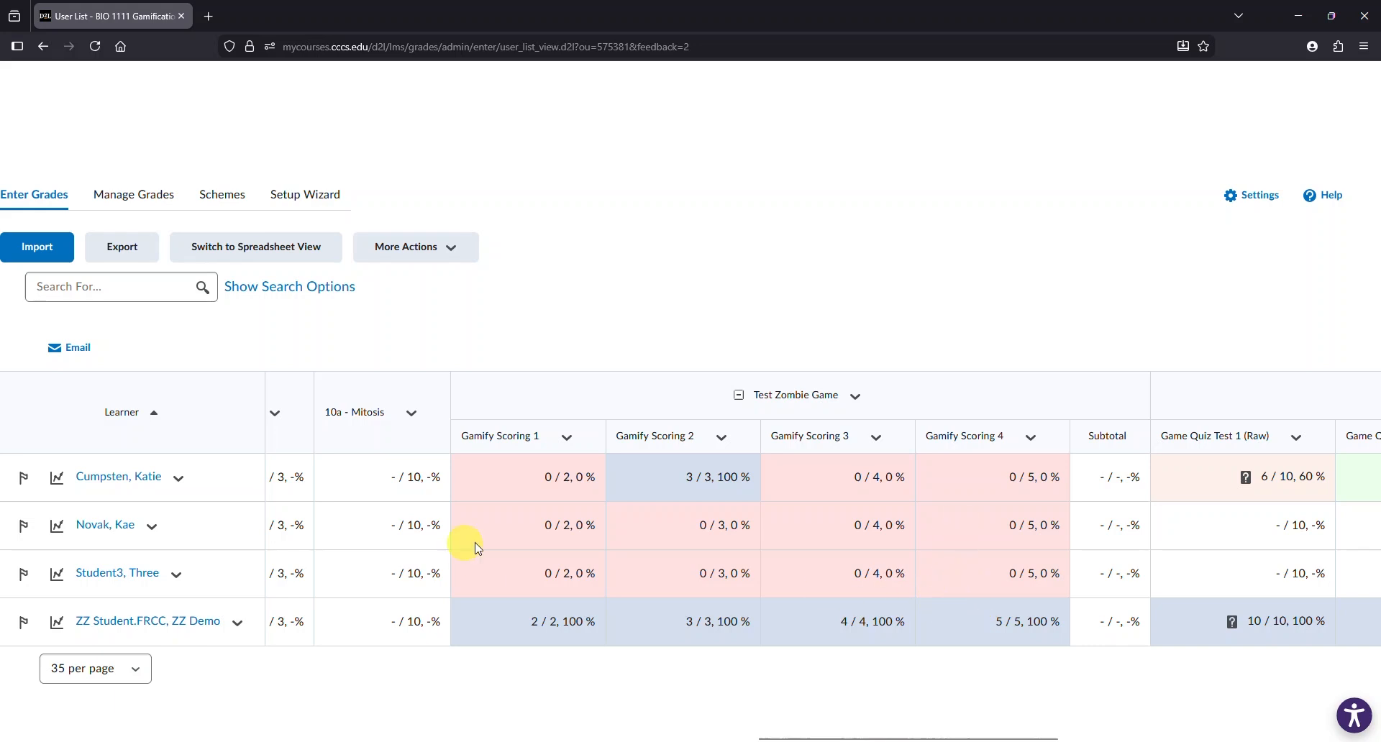
click(144, 203)
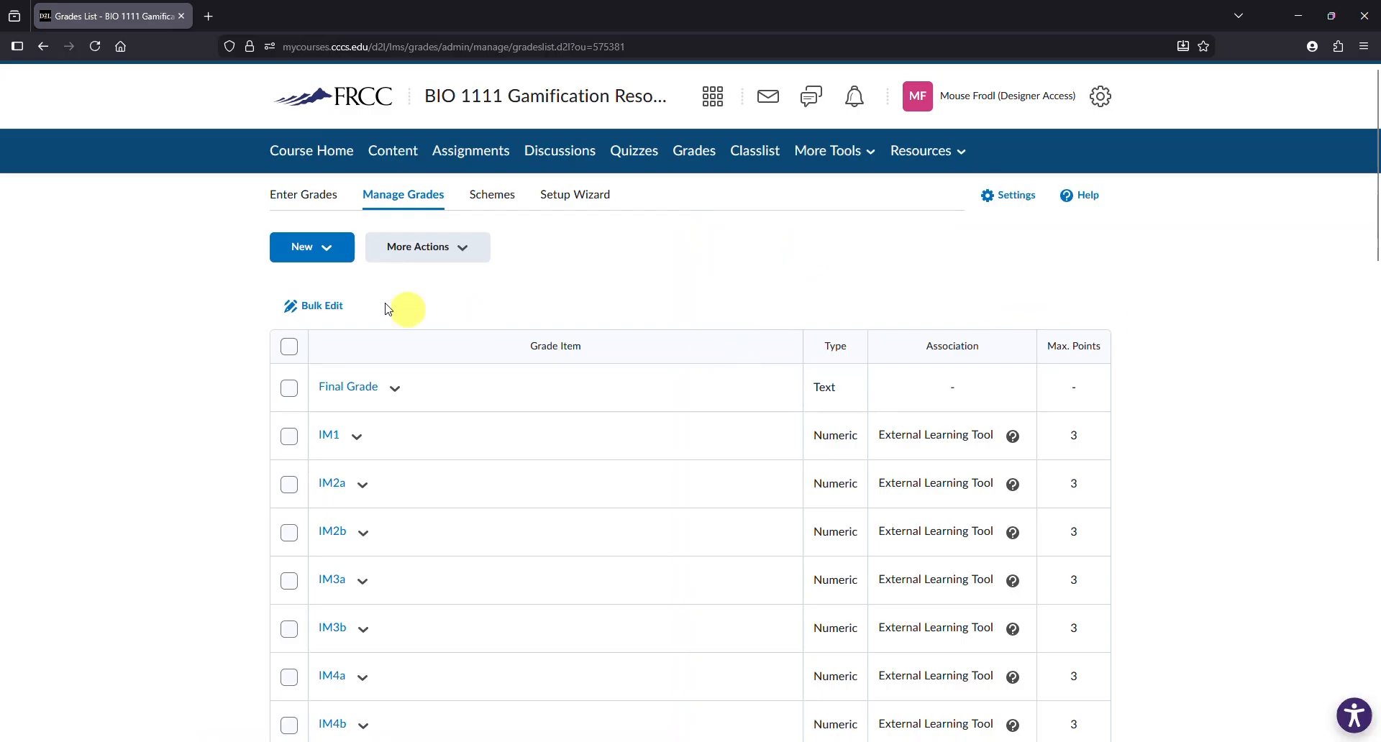
click(323, 247)
click(333, 306)
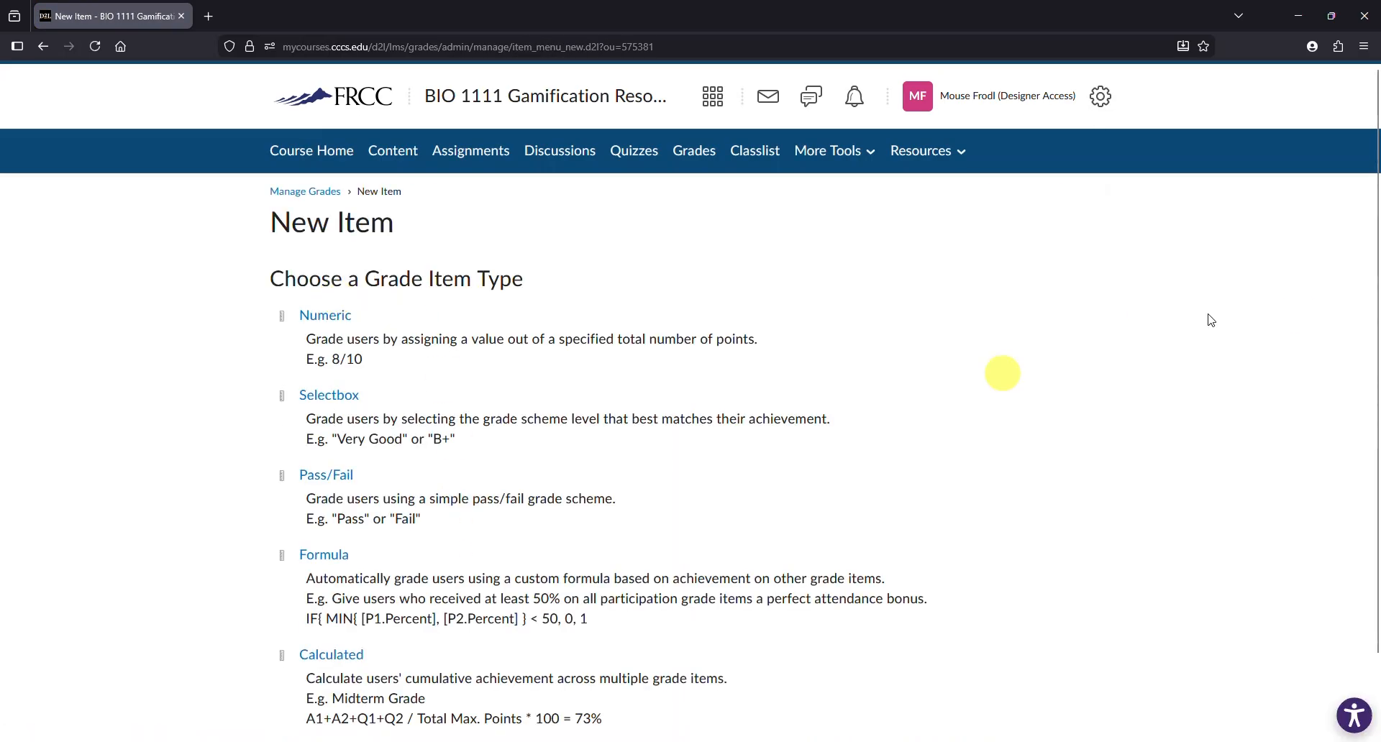
scroll(1374, 202, down, 2)
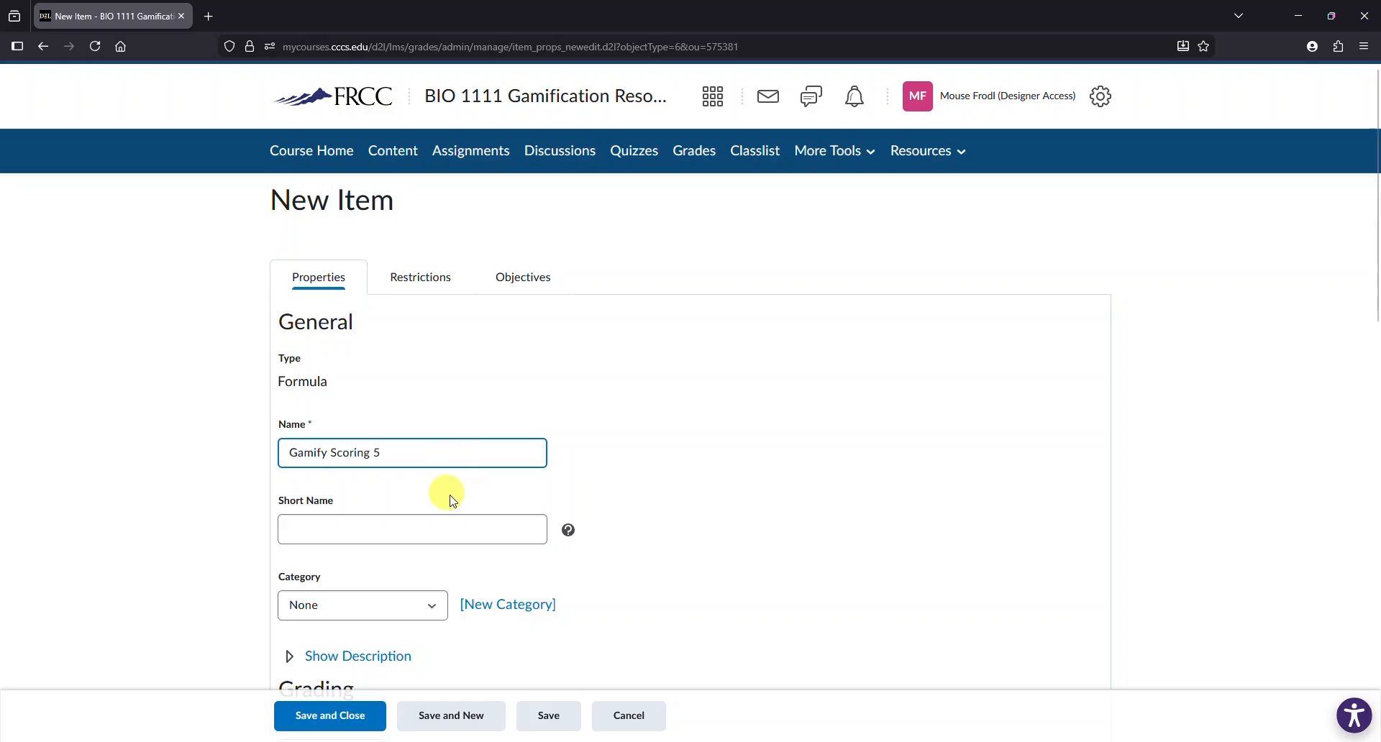
click(434, 606)
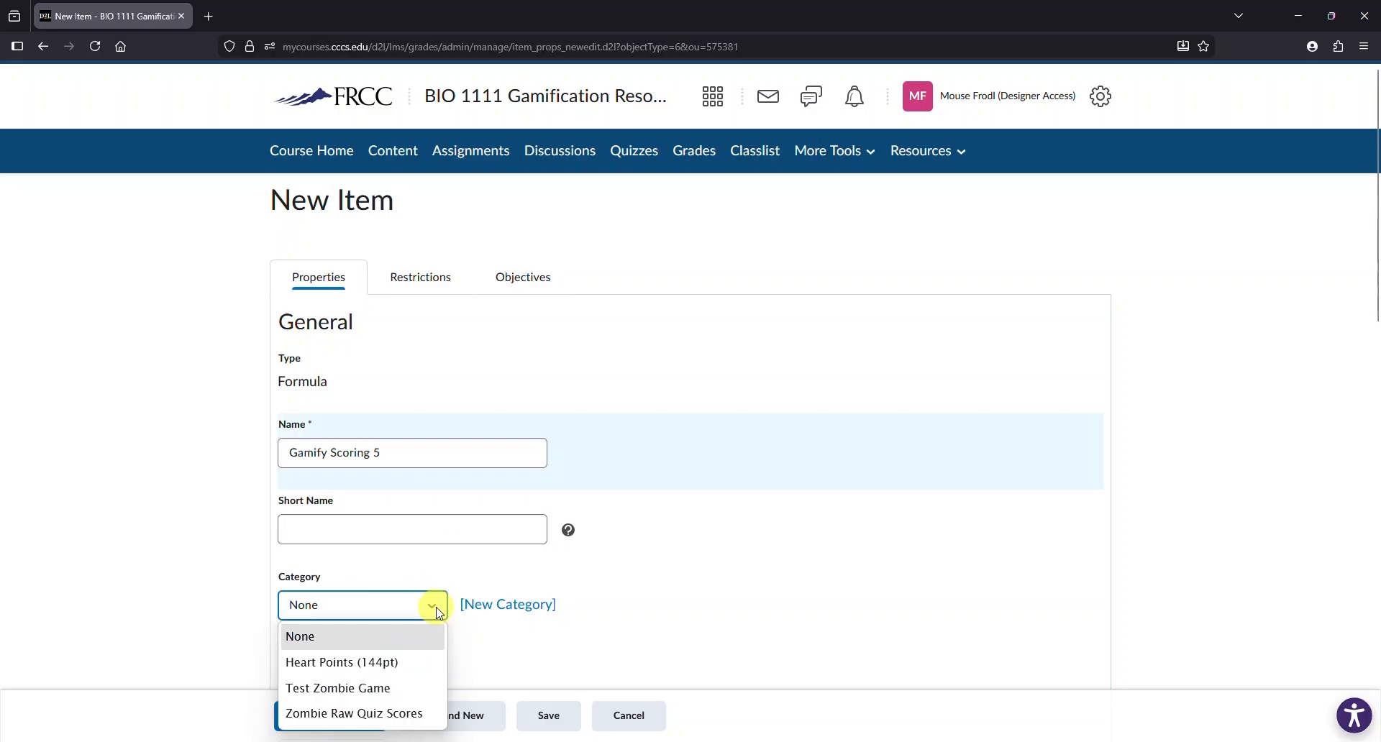
click(386, 689)
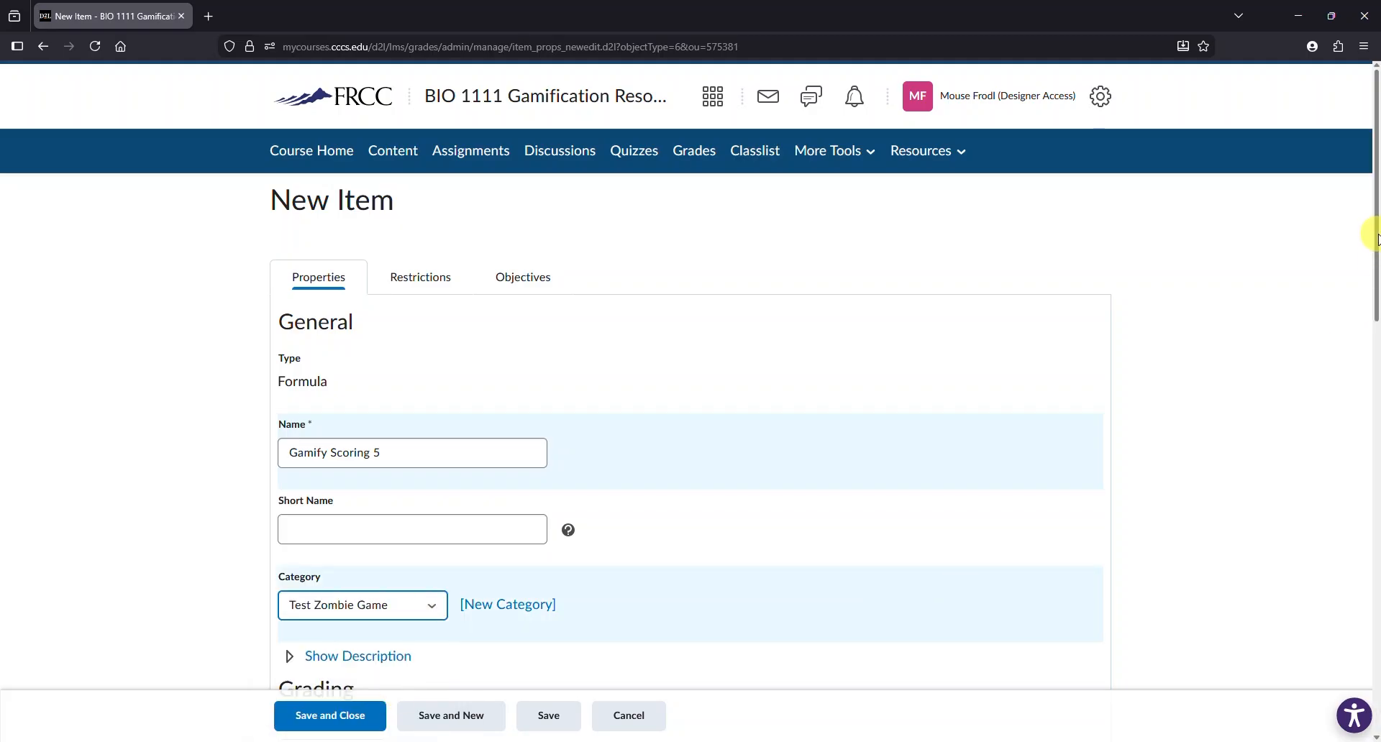
scroll(1377, 240, down, 6)
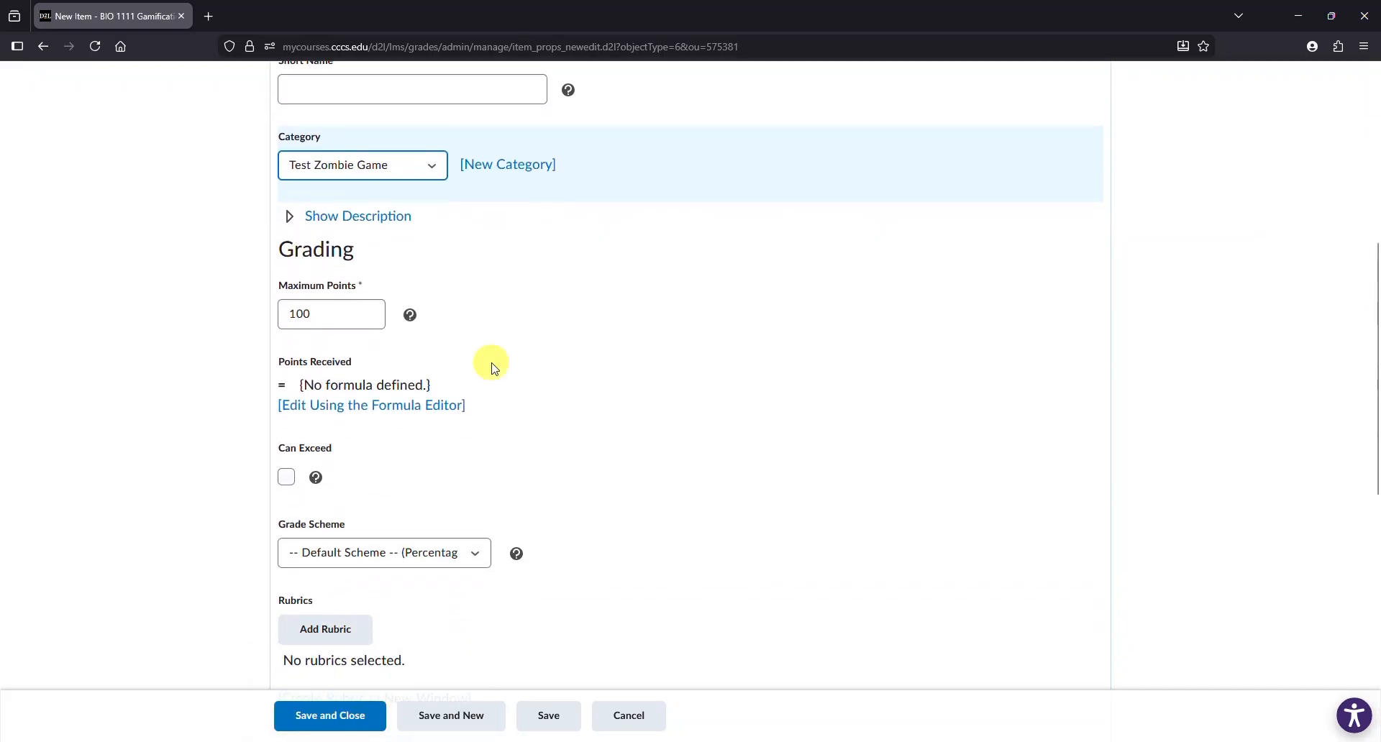
drag(344, 313, 179, 313)
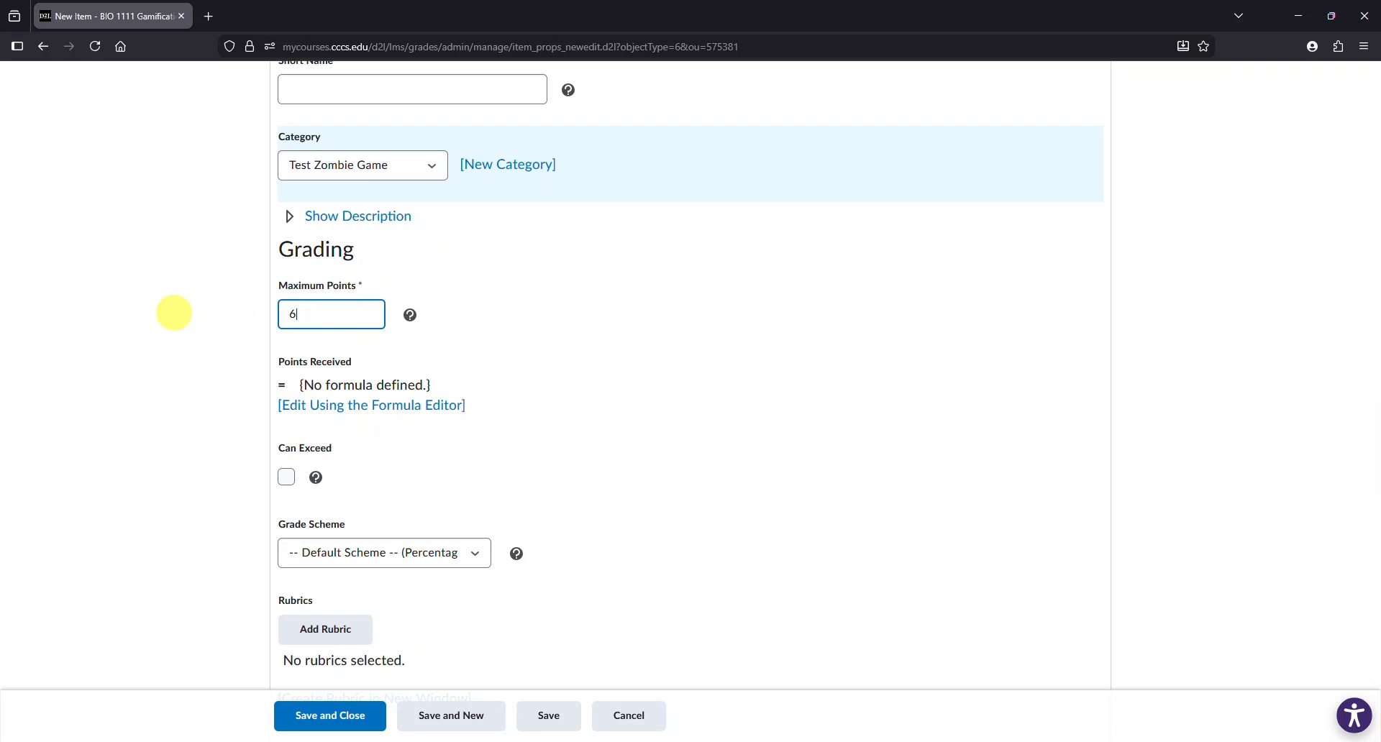
- Define the Points Received formula as IF{[Game Quiz Test 5 (Raw).Percent] >= 75, 6, 0} and save and close the item
click(344, 407)
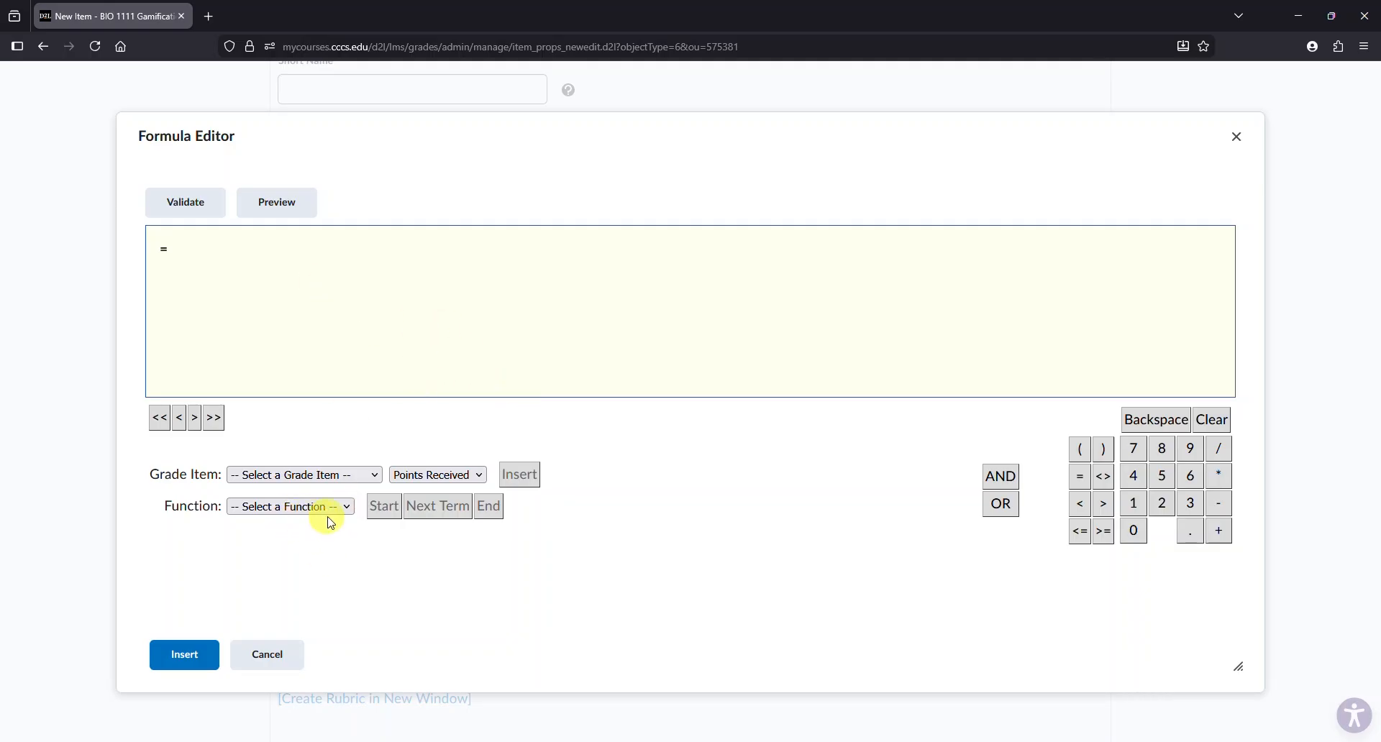
click(348, 511)
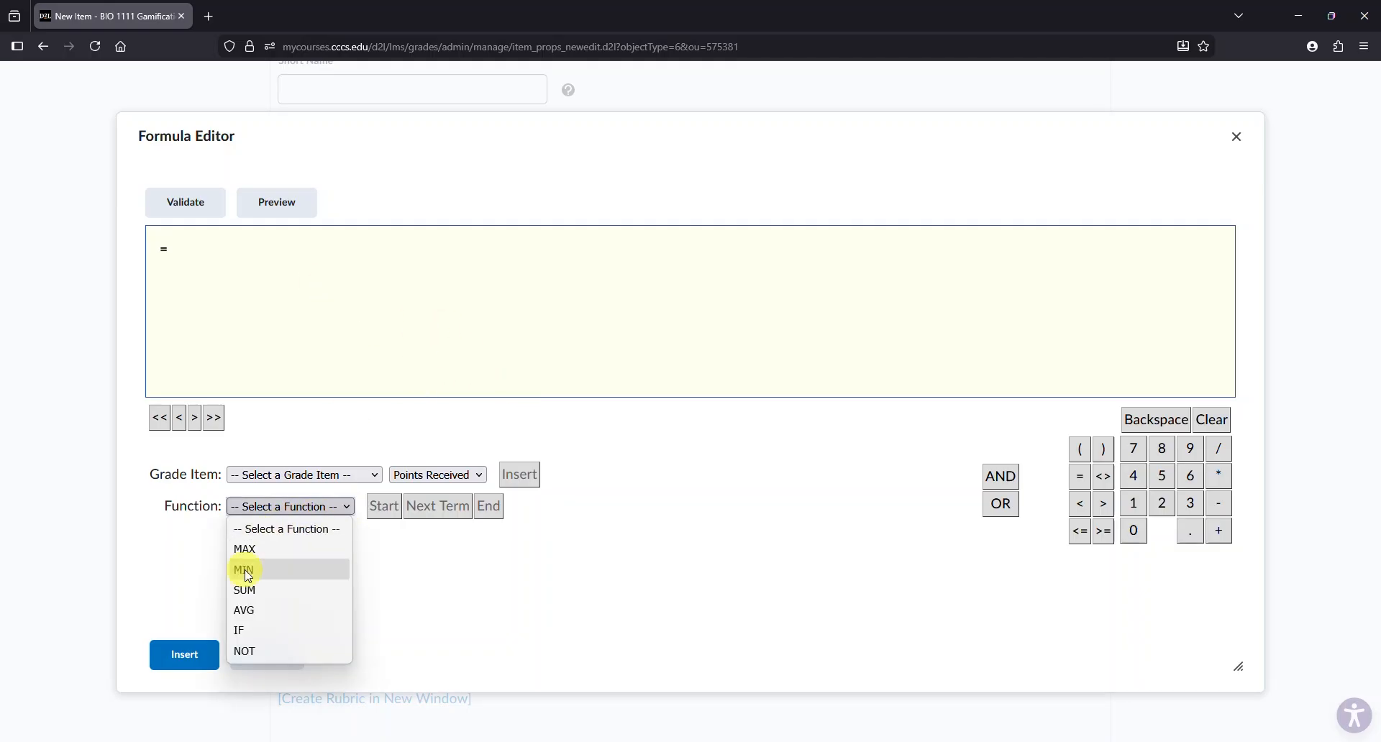
click(251, 633)
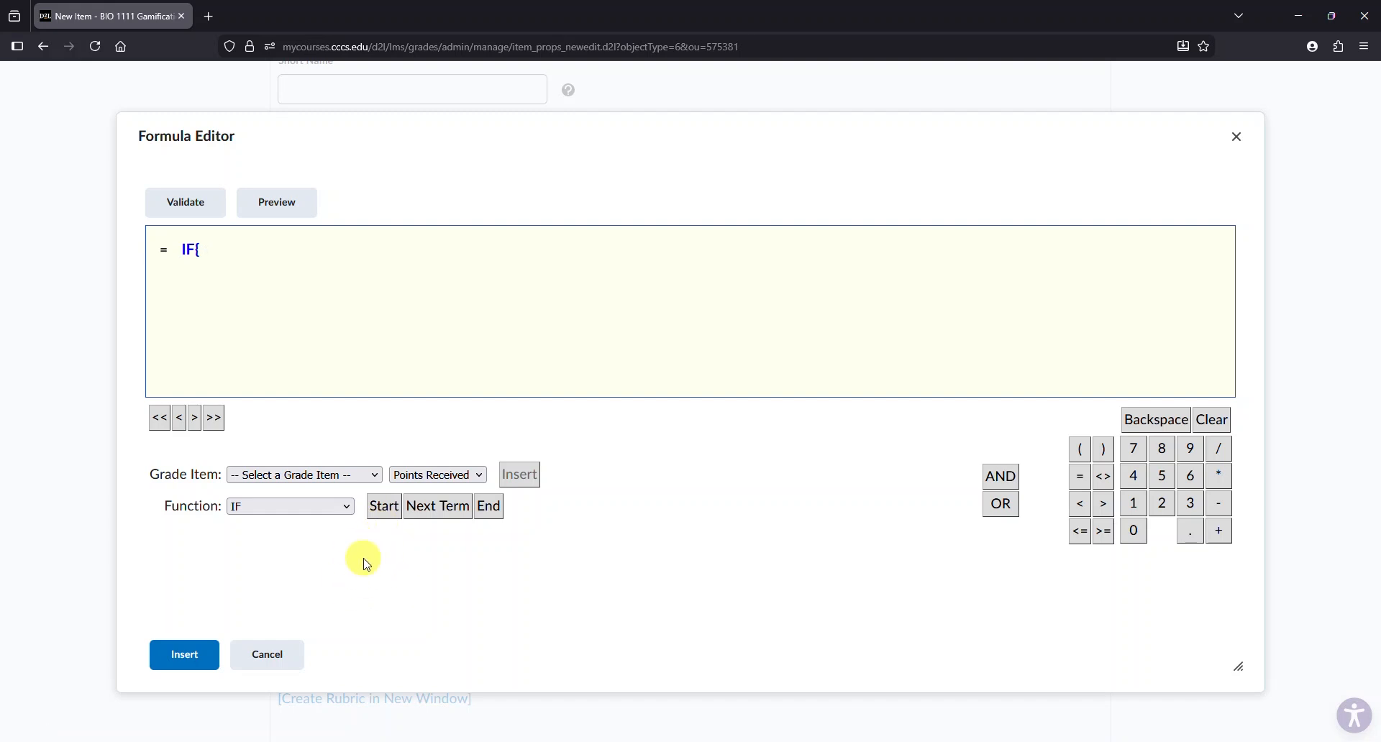
click(377, 479)
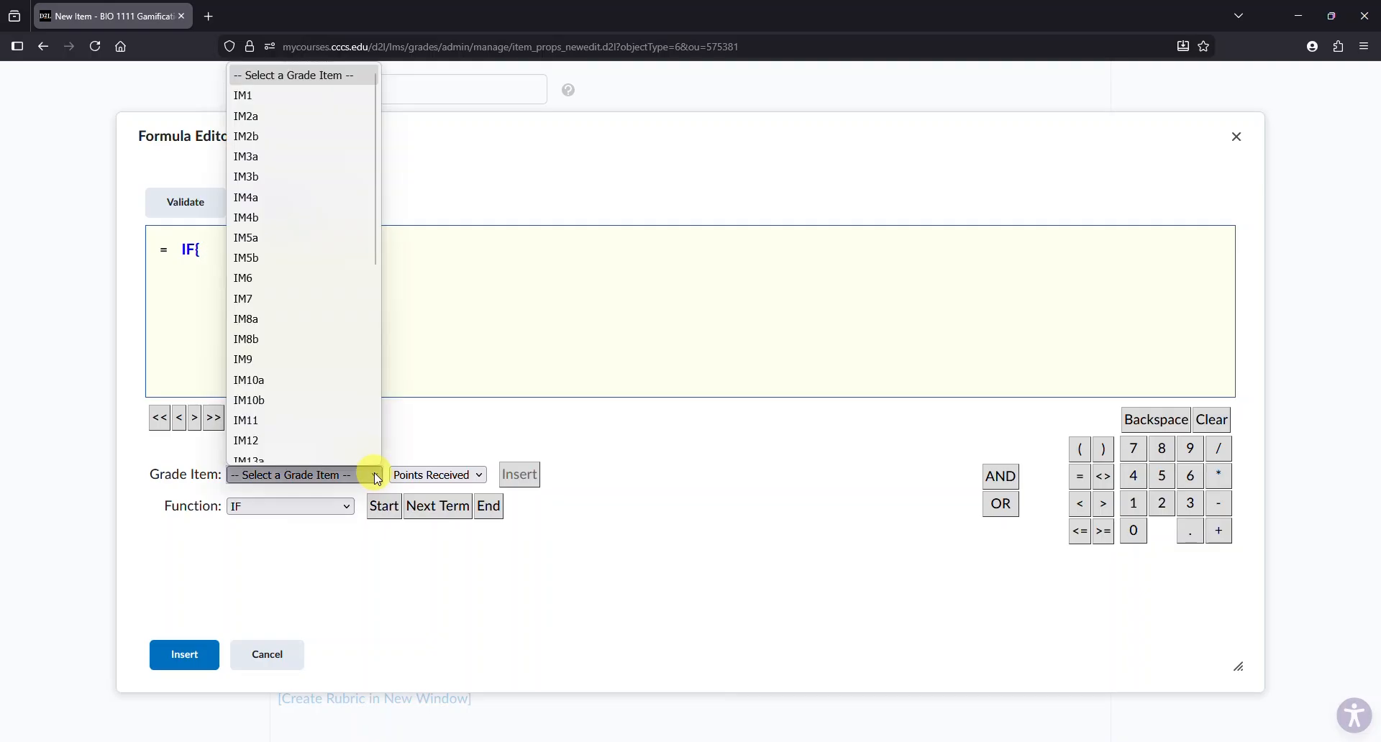
drag(377, 177, 387, 398)
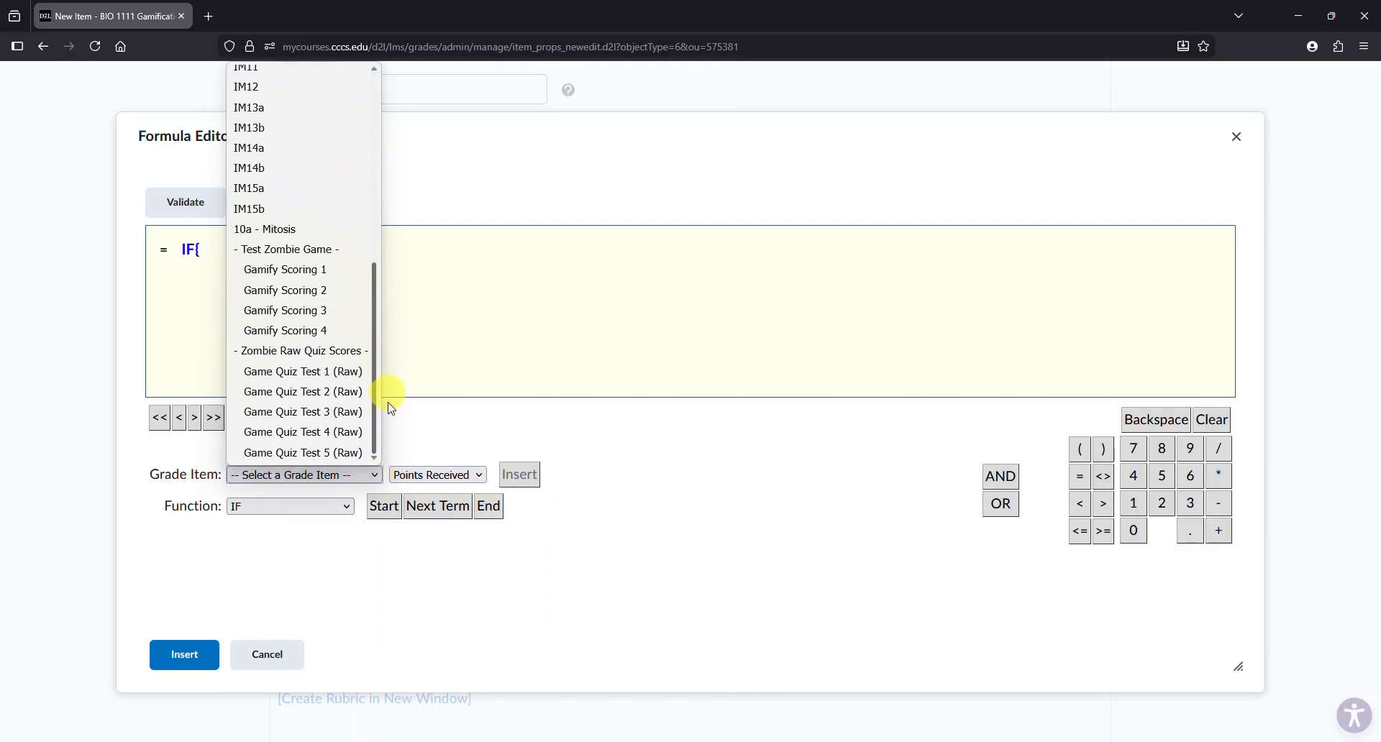
click(281, 453)
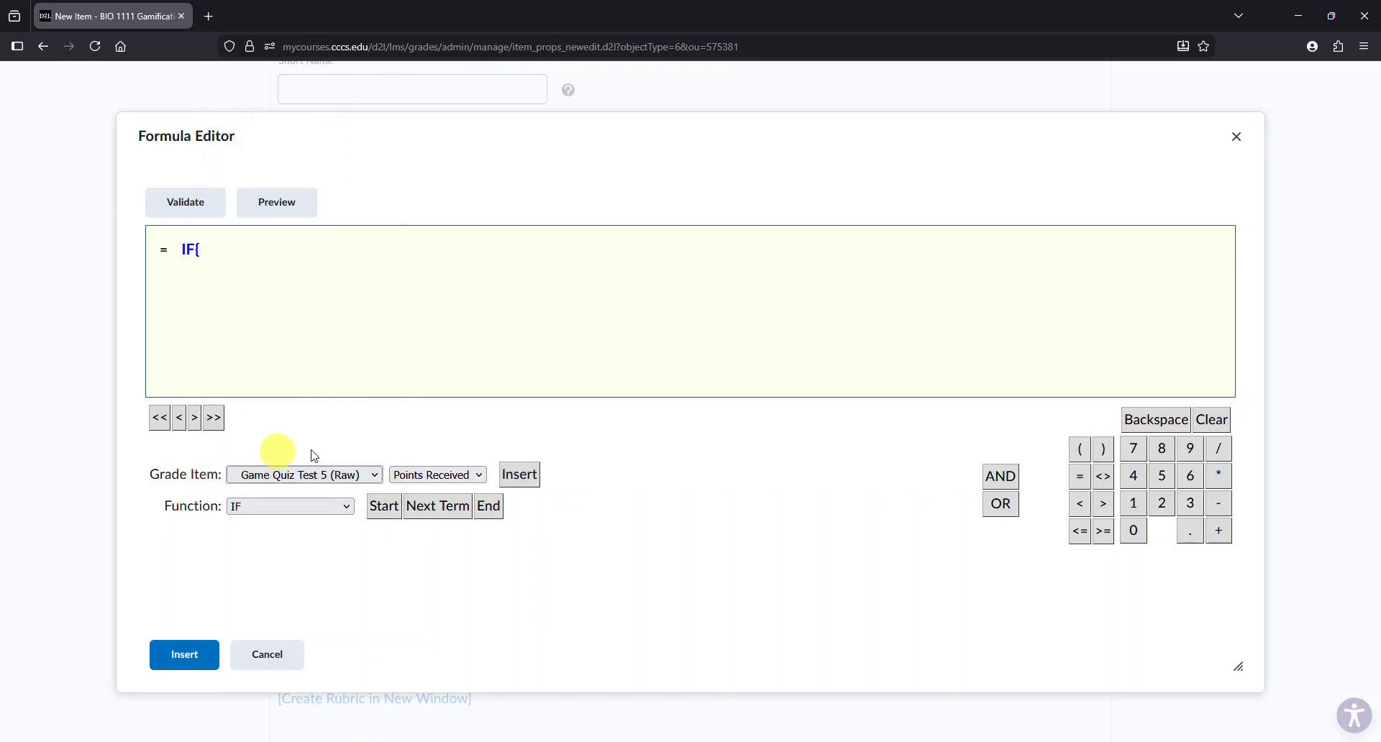
click(454, 476)
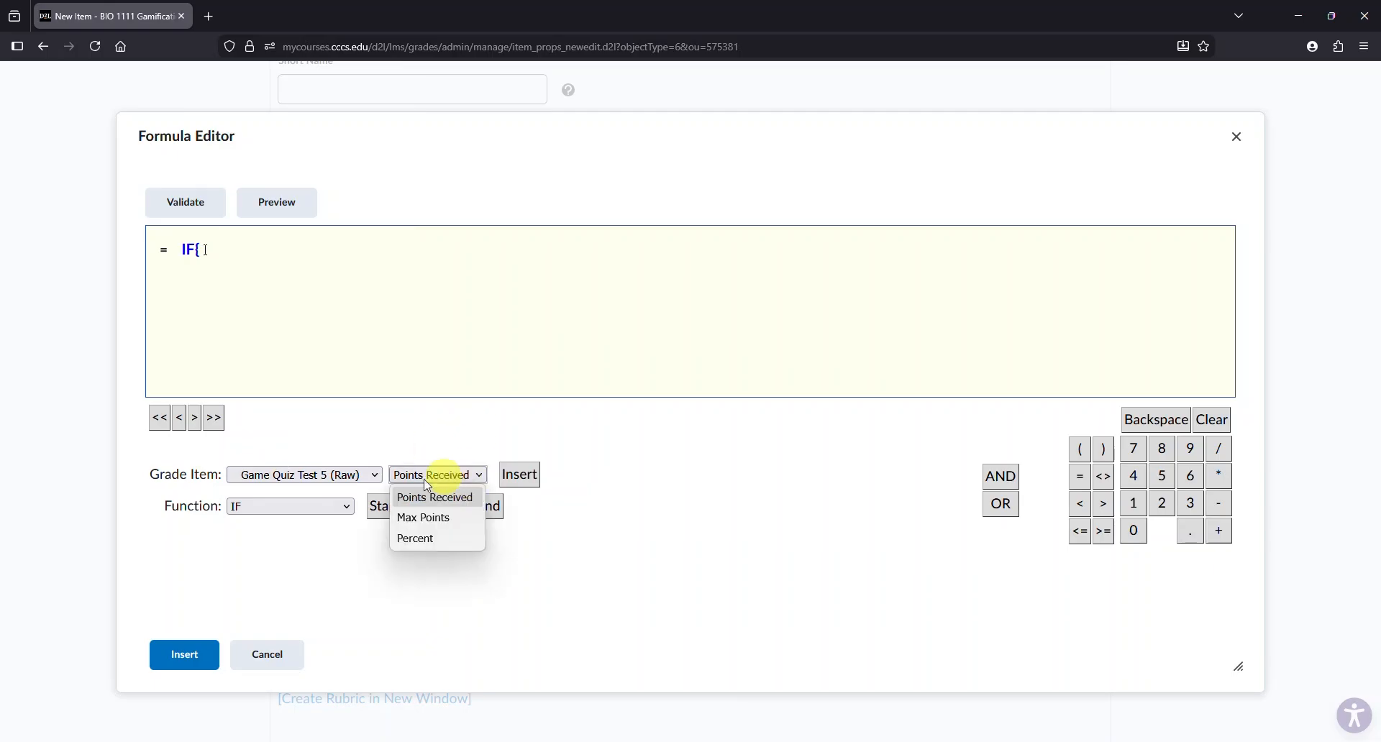
click(435, 541)
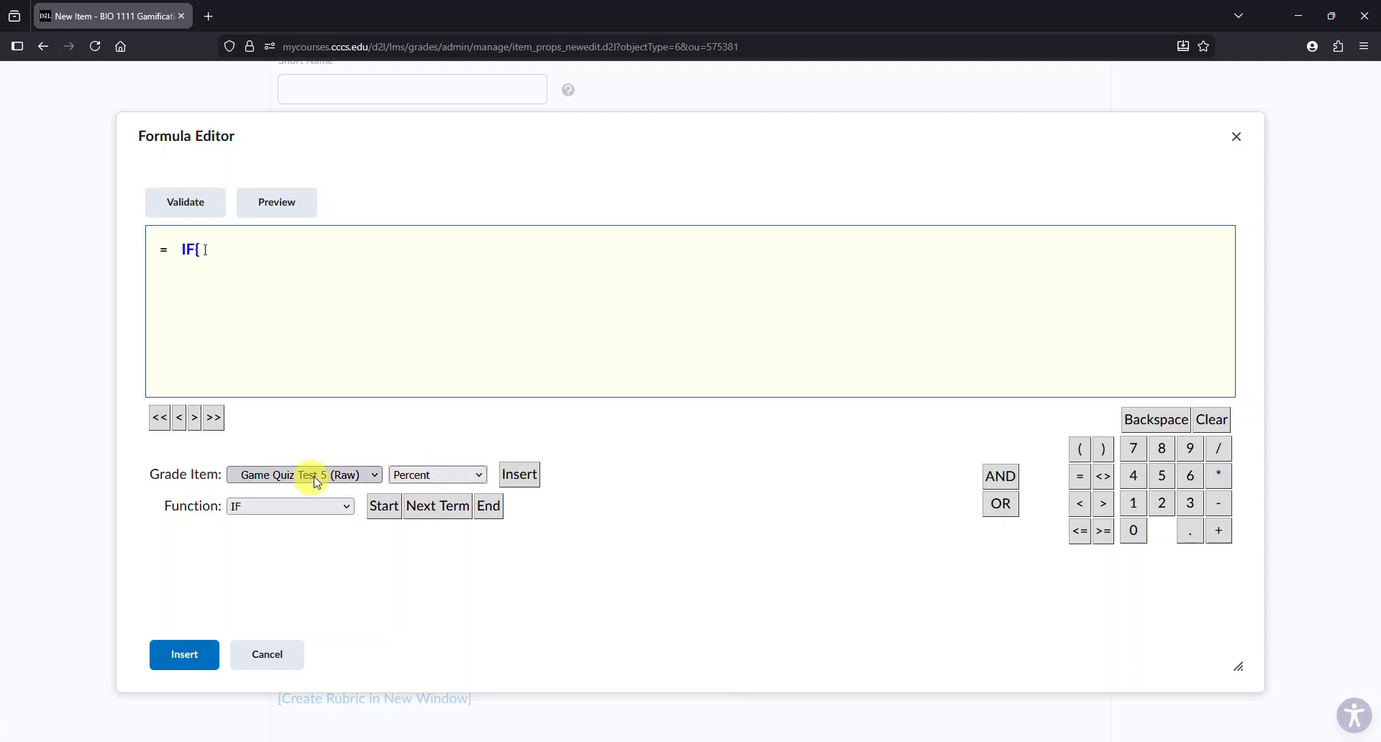
click(523, 477)
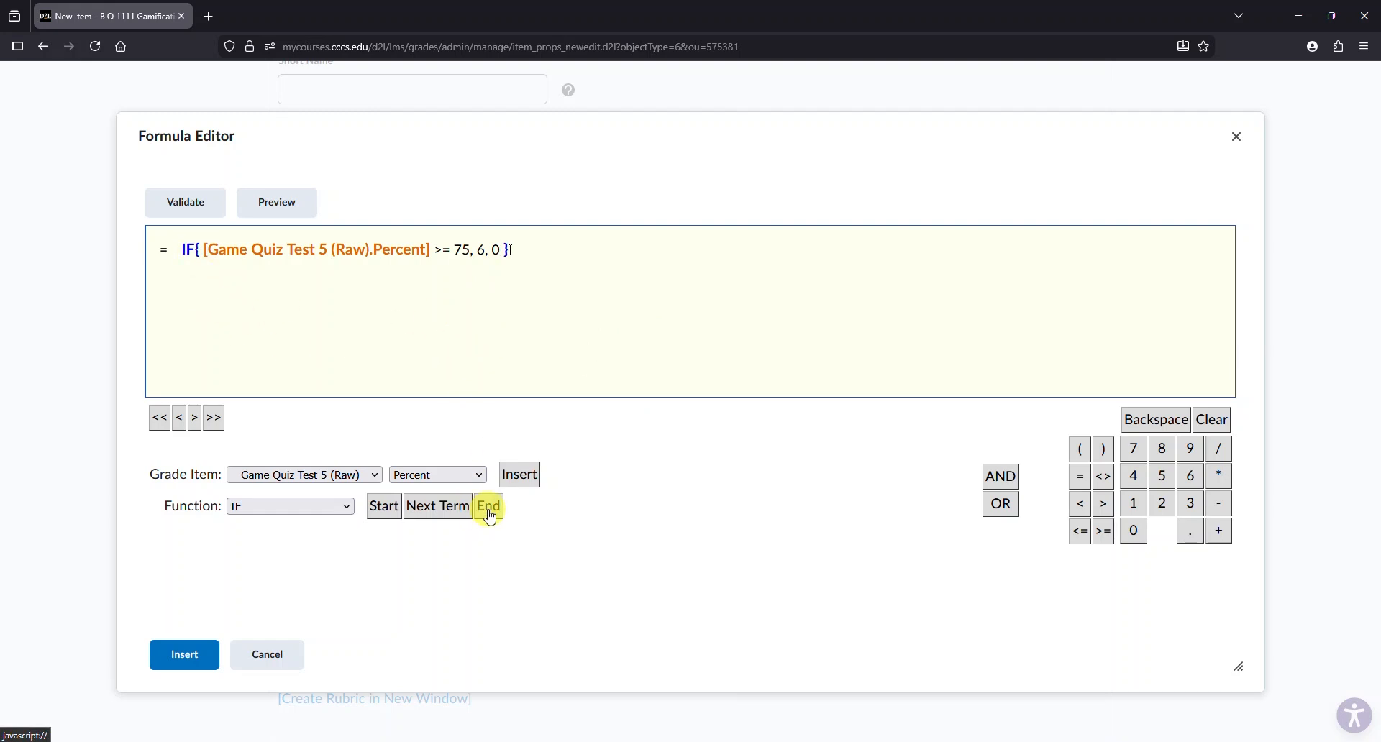
click(189, 659)
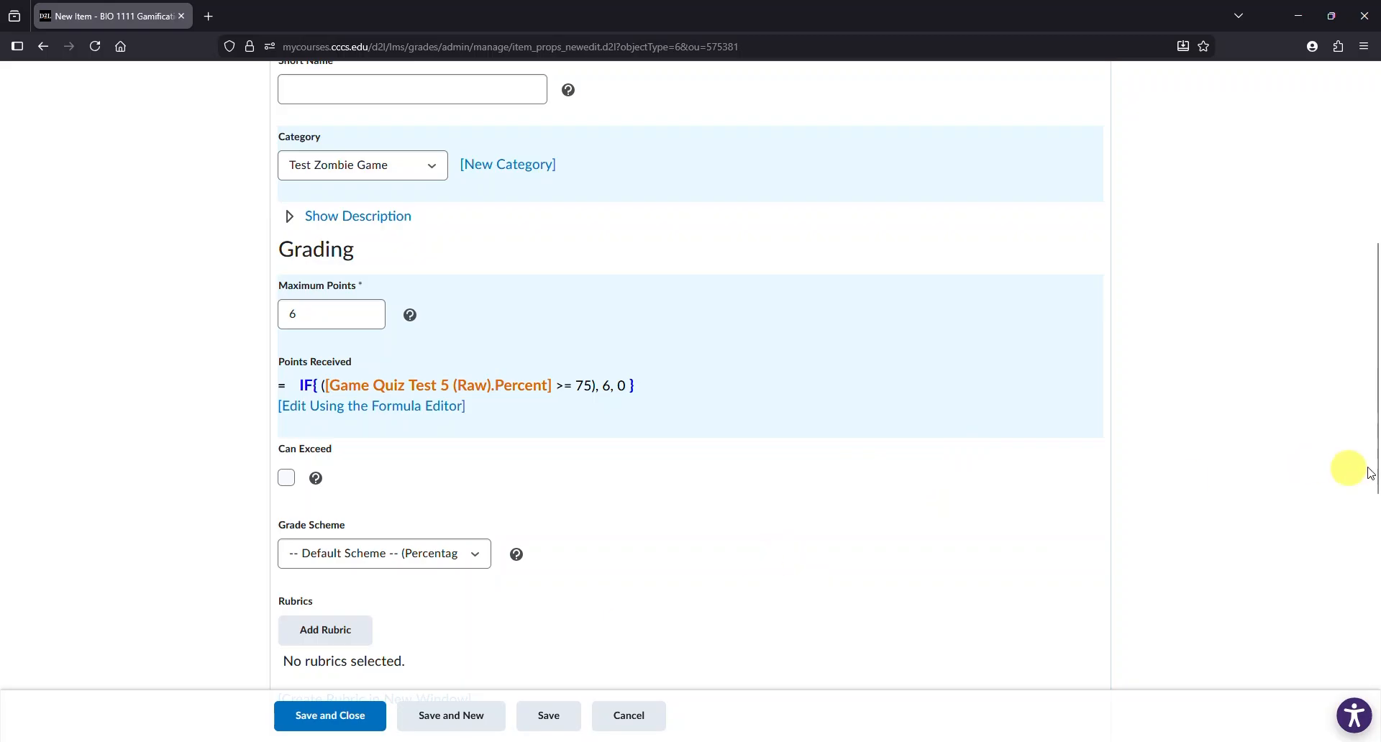
drag(1375, 411, 1374, 257)
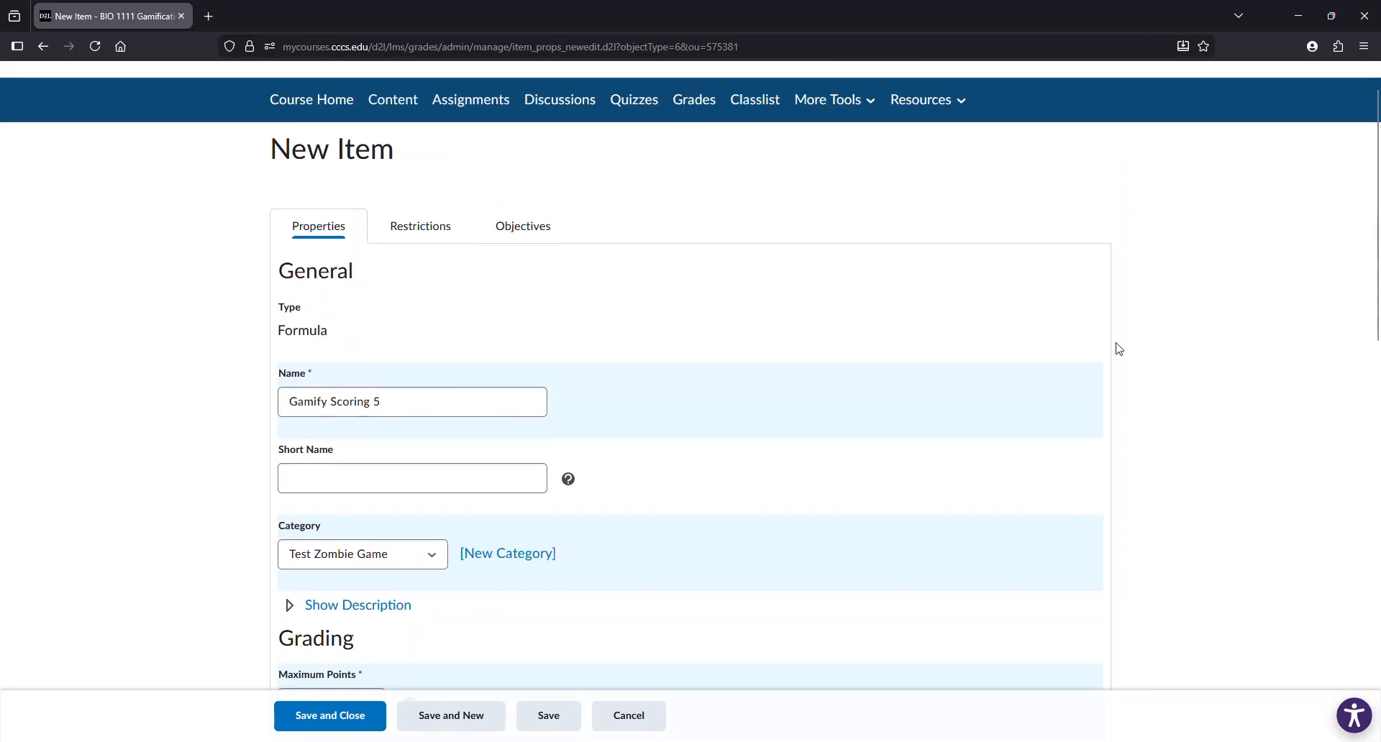
click(333, 729)
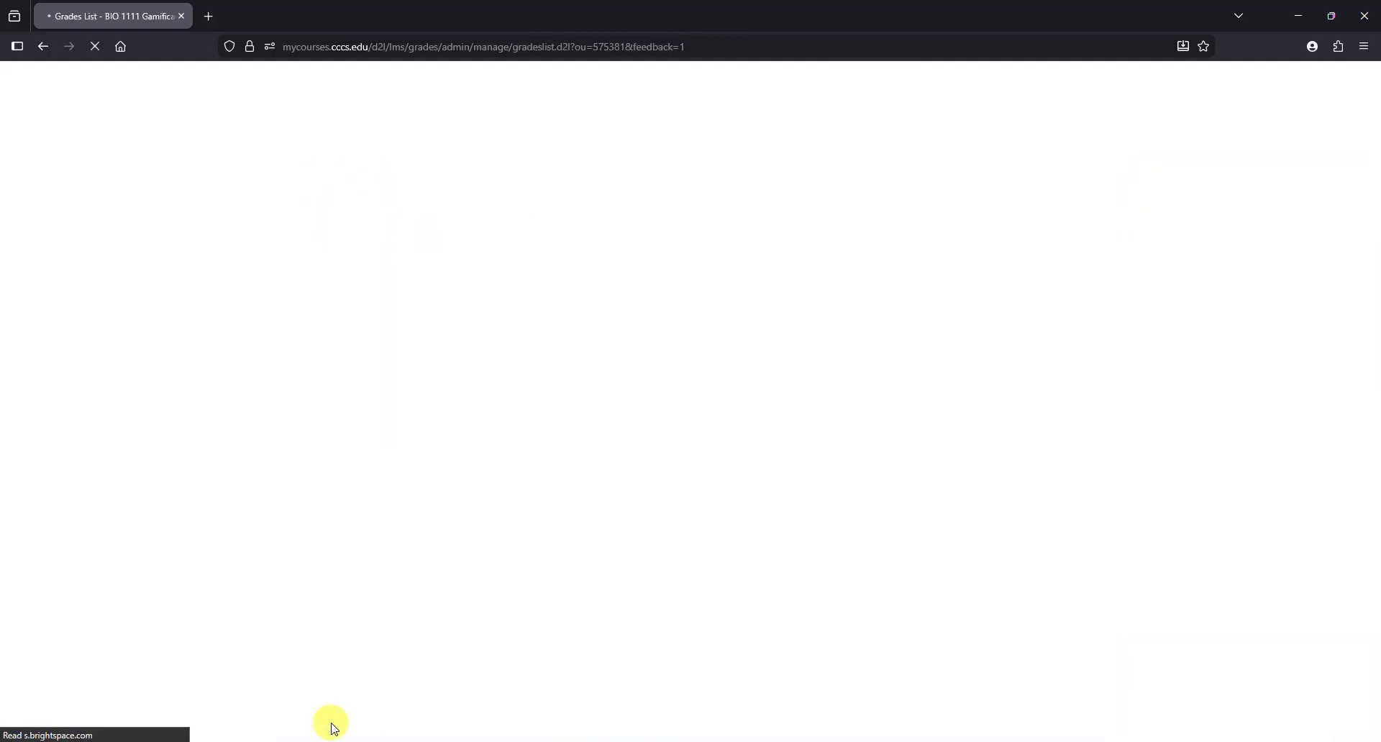
- Review the Test Zombie Game columns in the grade book
click(320, 195)
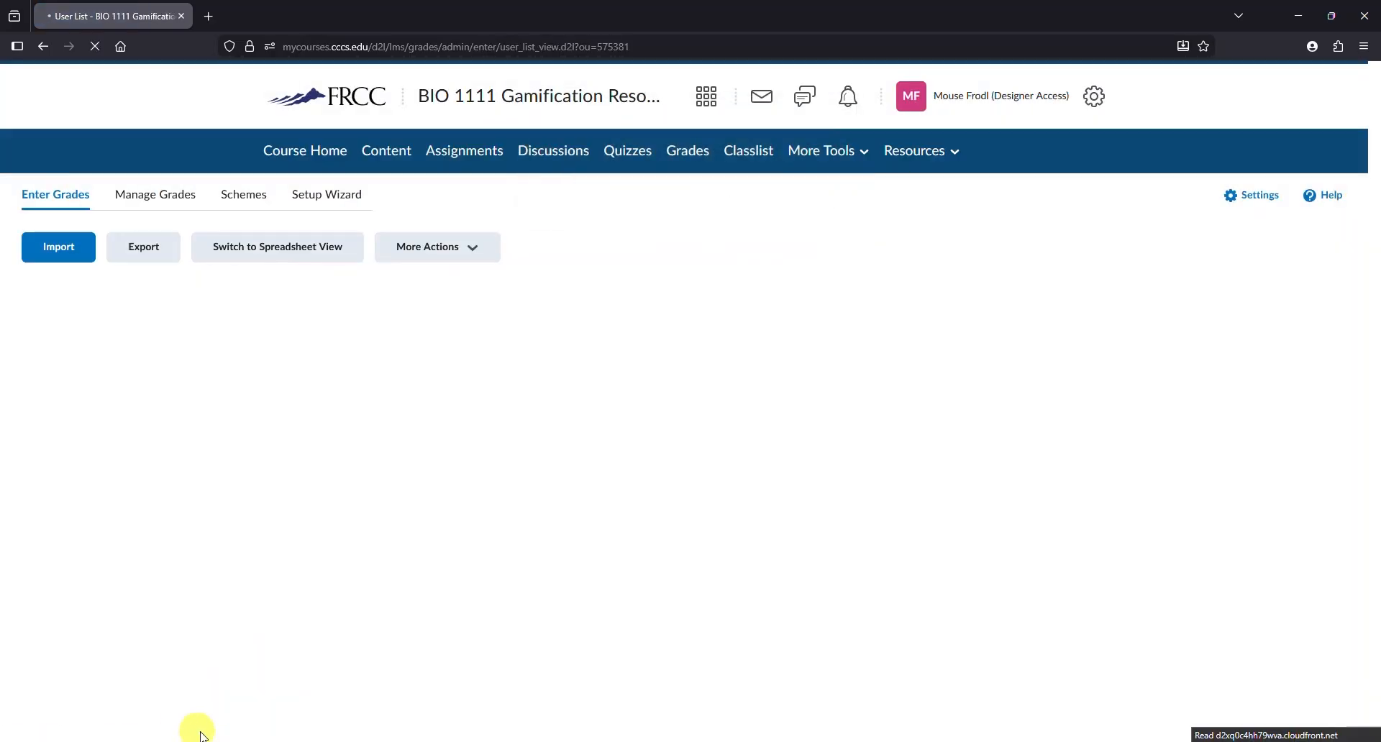
drag(225, 739, 1000, 739)
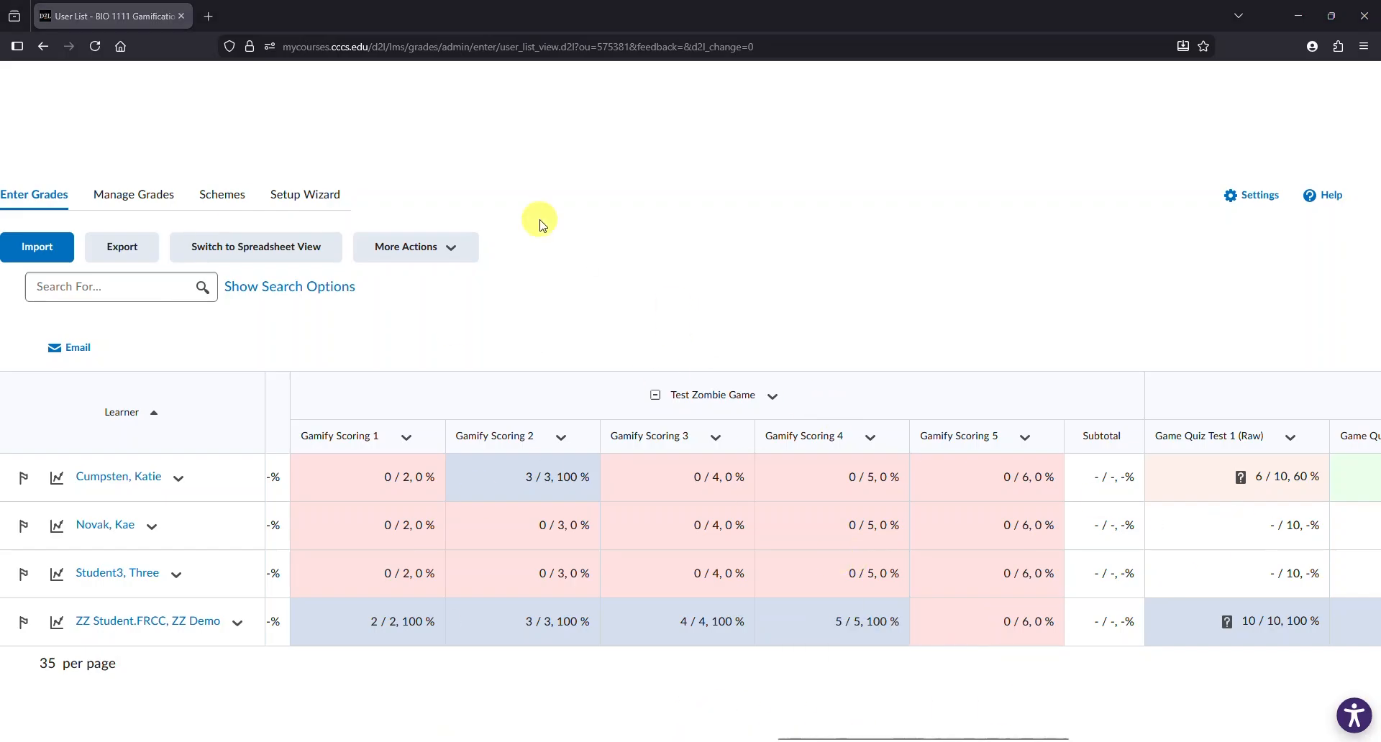
drag(851, 731, 78, 739)
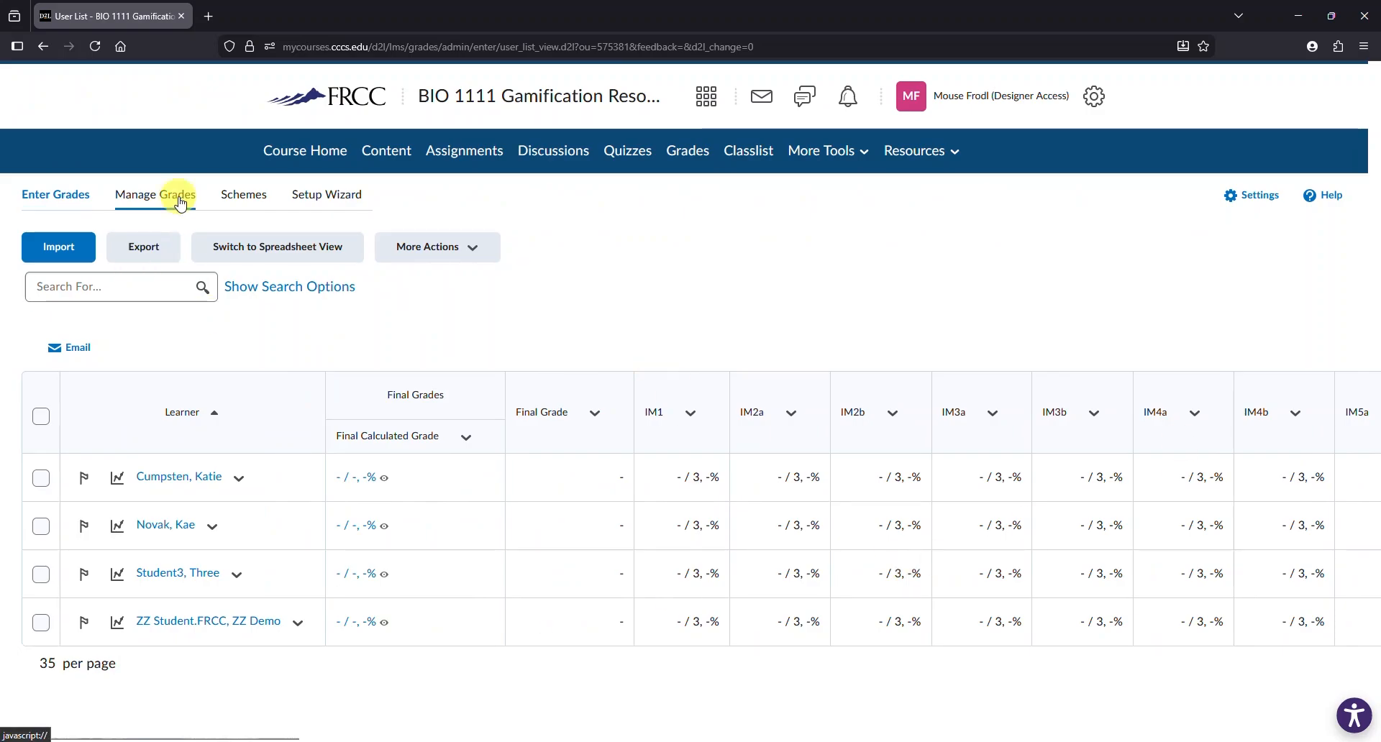
- Make Game Quiz Test 5 visible to learners in the quiz list
click(633, 152)
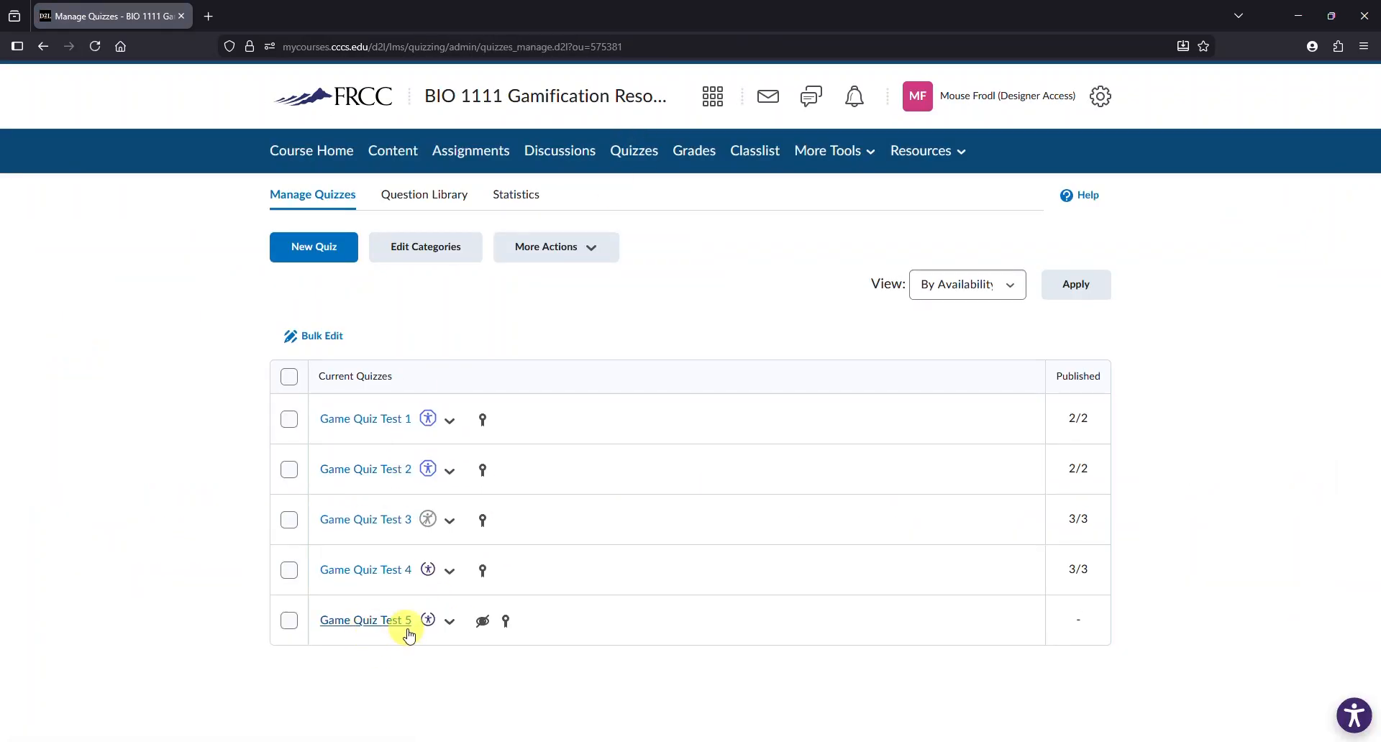
click(453, 623)
click(494, 259)
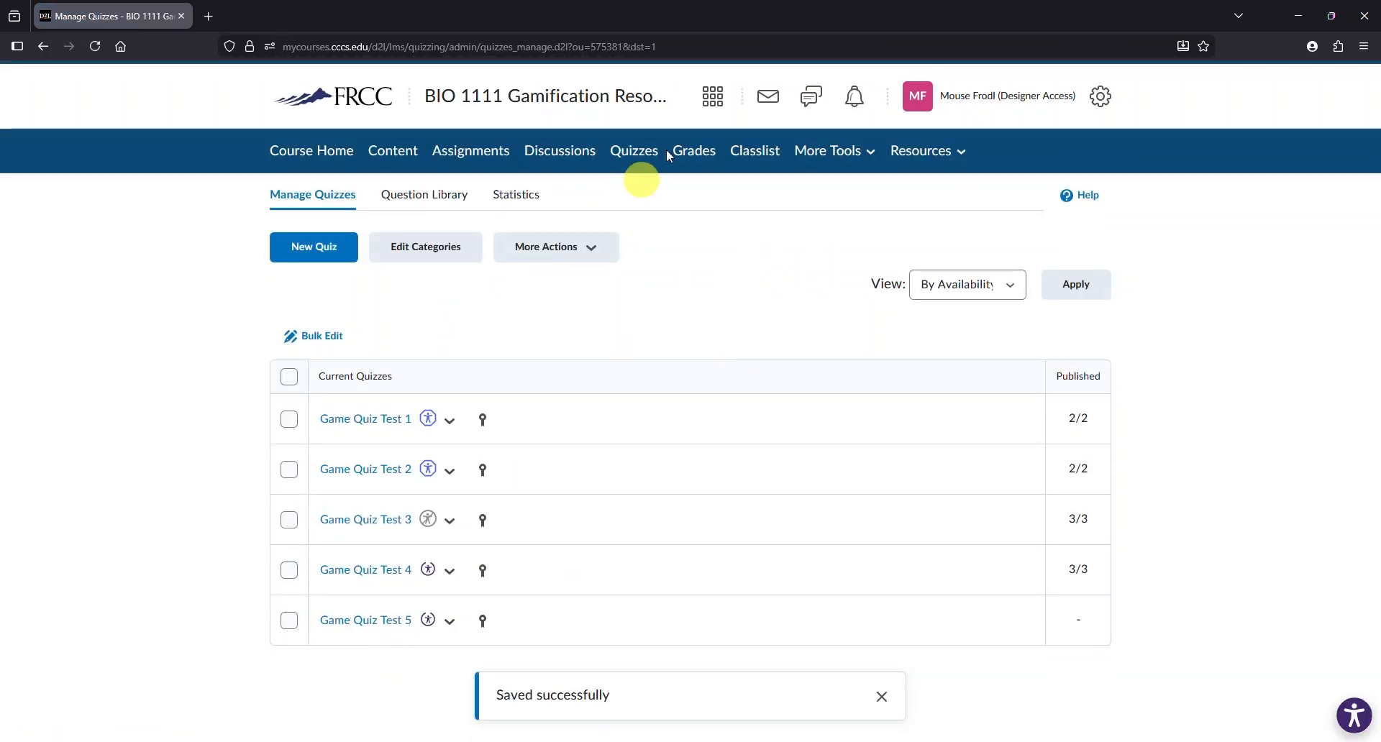
- Check the Gamify Scoring columns in the grade book again
click(696, 153)
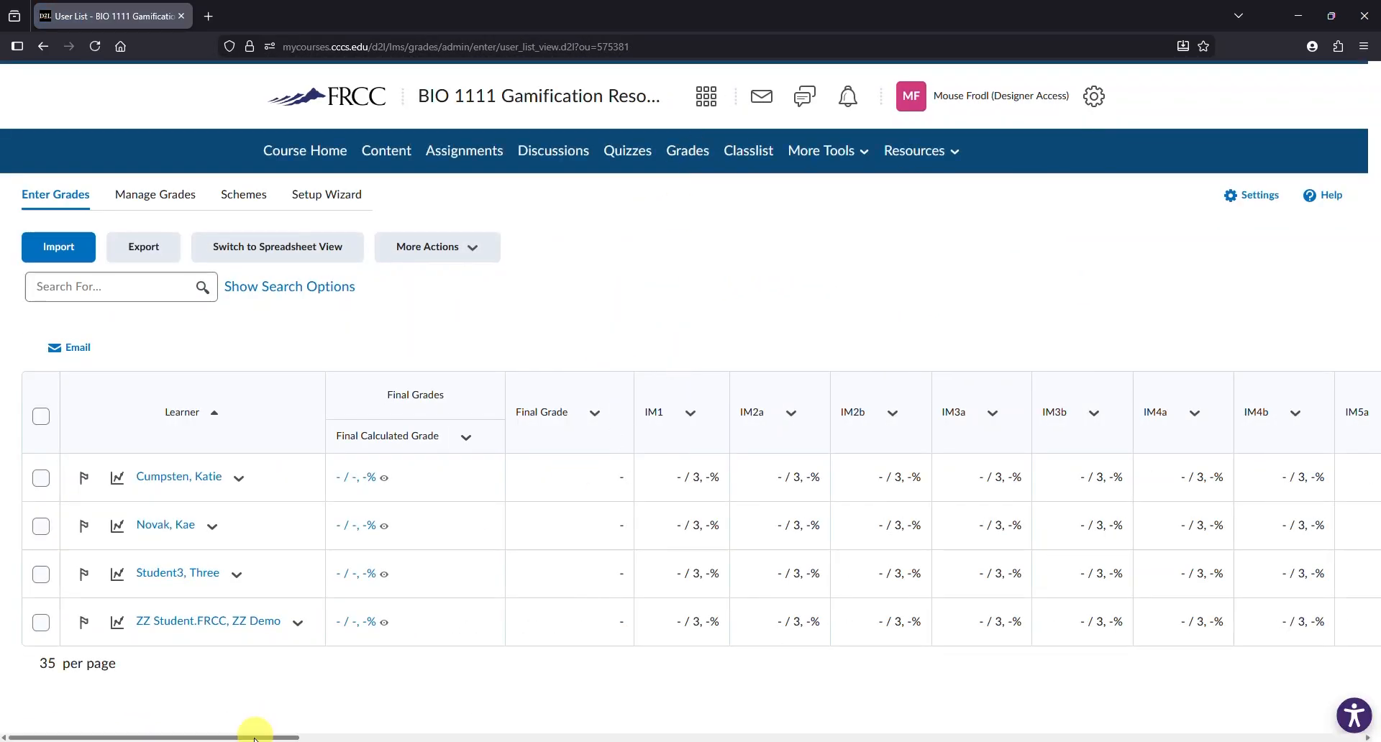
drag(255, 736, 1011, 736)
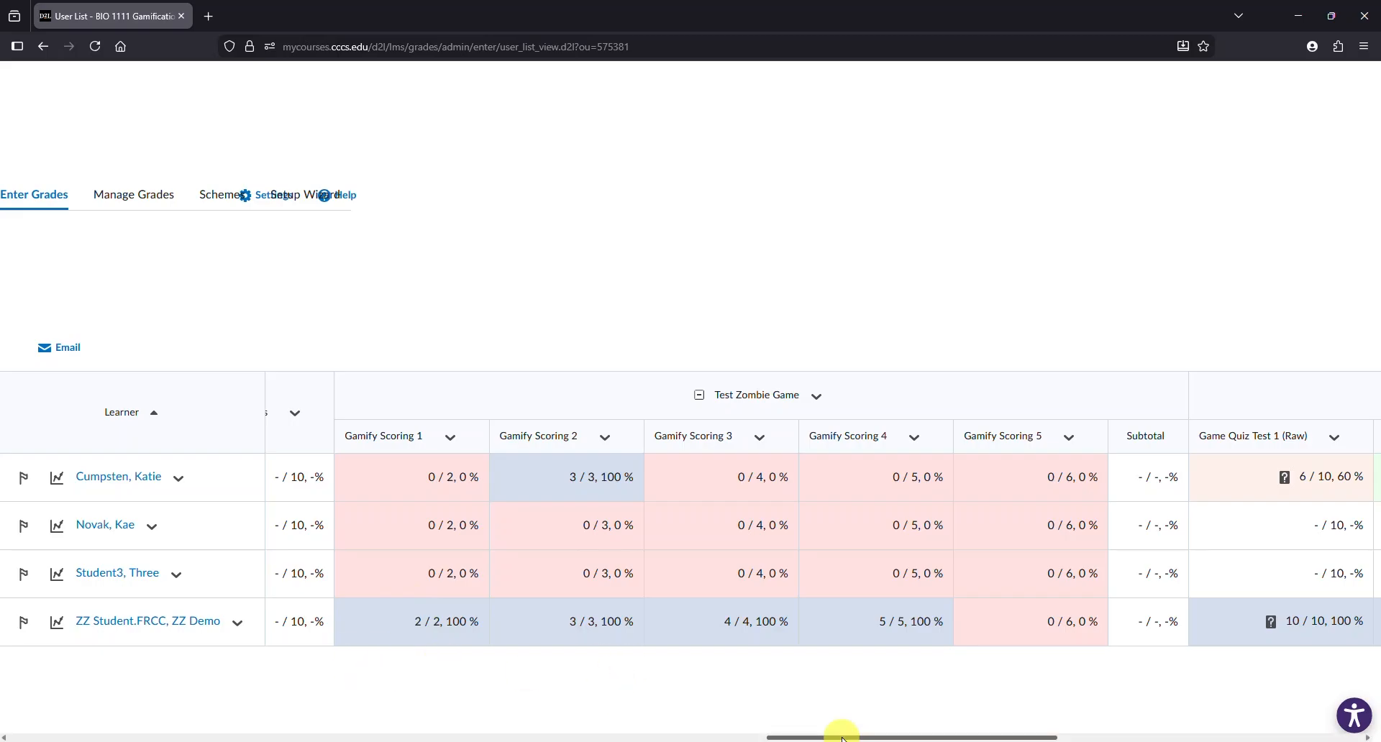
drag(843, 737, 83, 738)
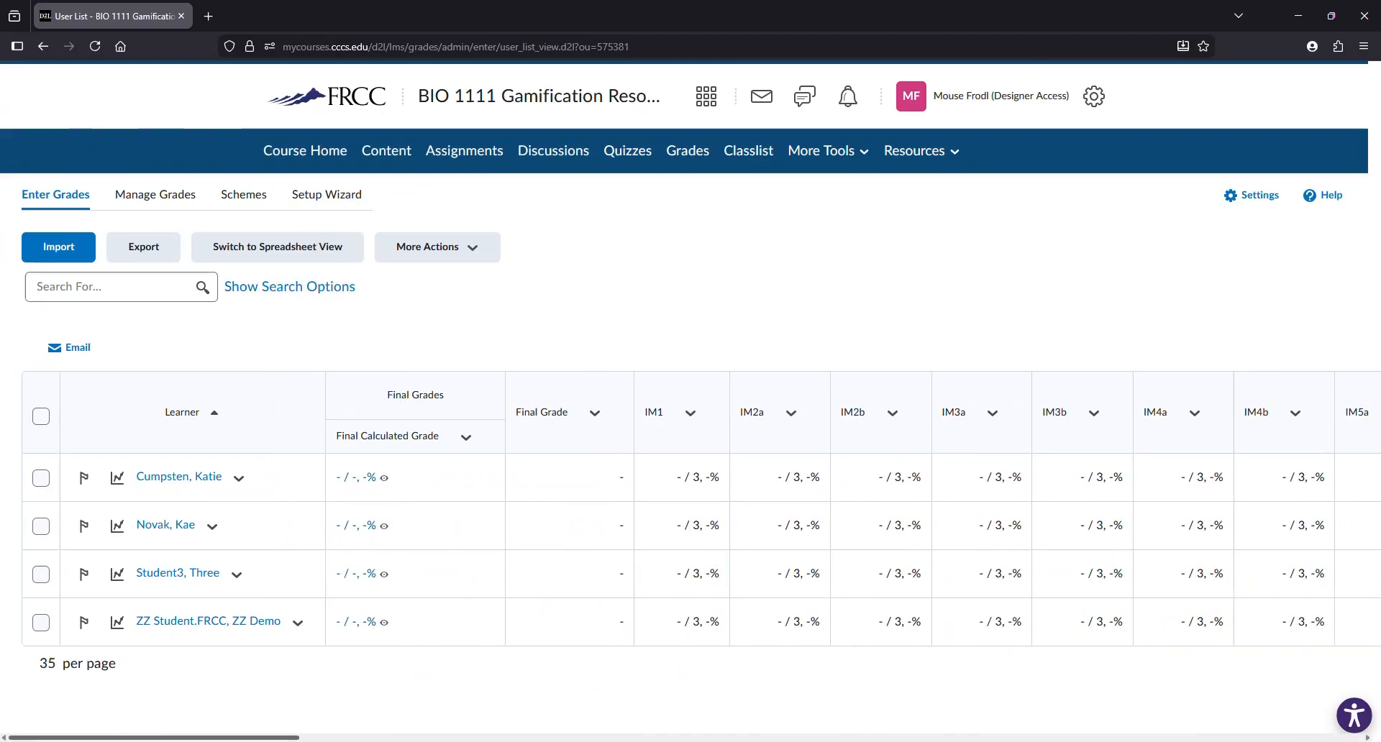
- Create a new Formula grade item named Zombie Tally in the Test Zombie Game category with 50 maximum points
click(152, 201)
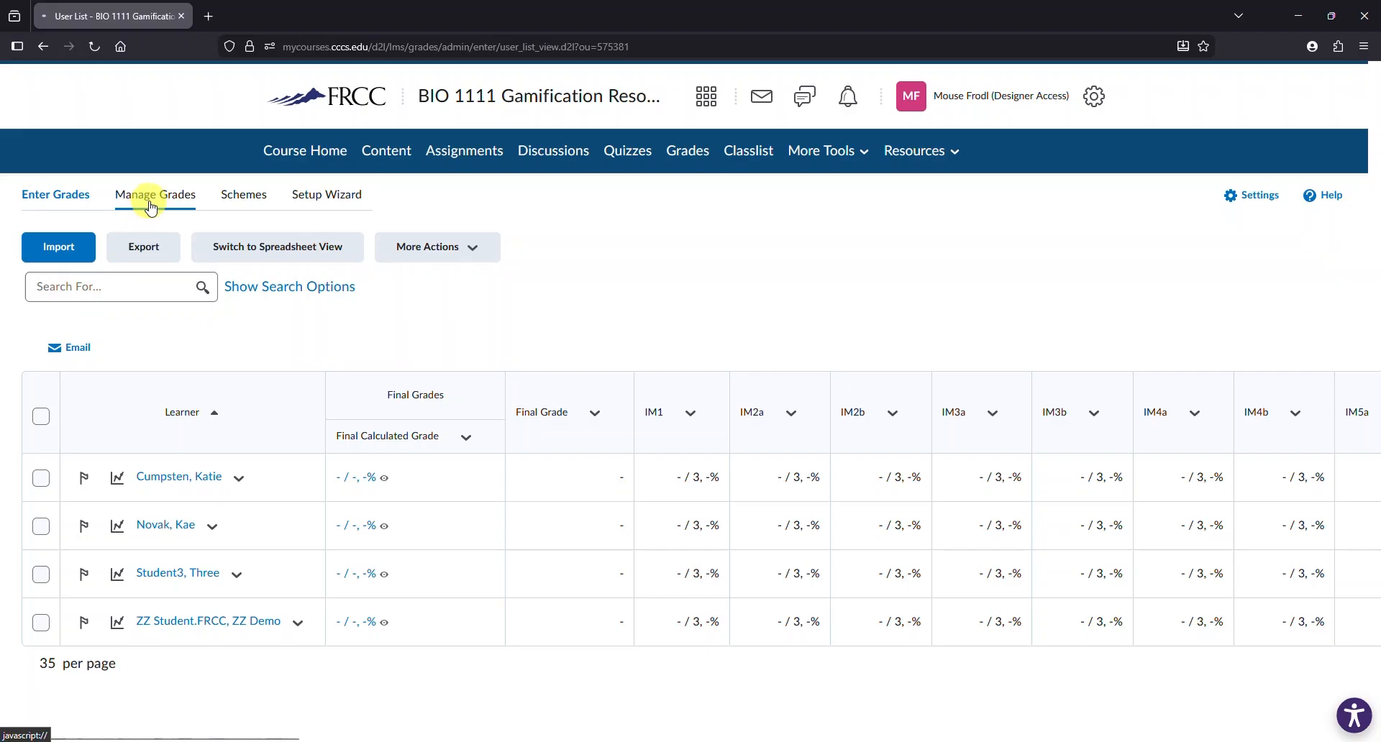
click(327, 248)
click(326, 292)
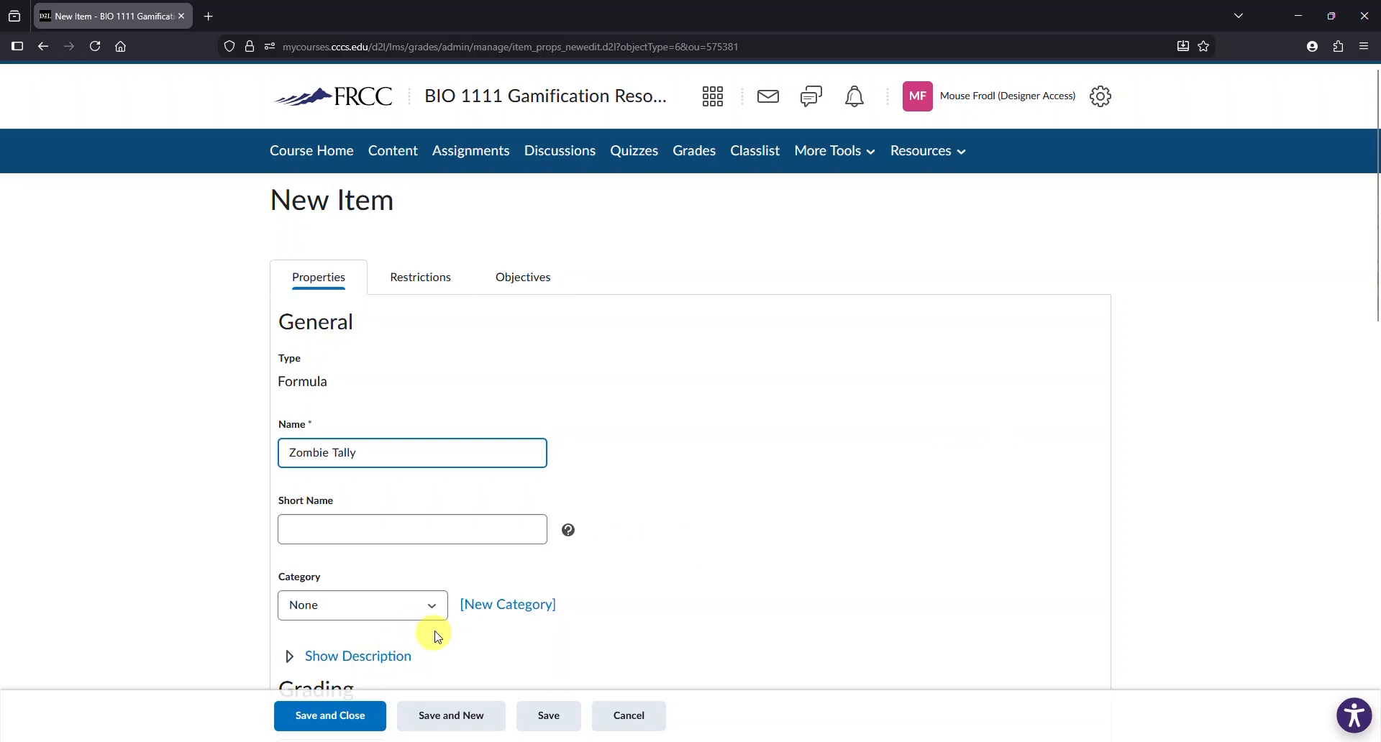
click(432, 613)
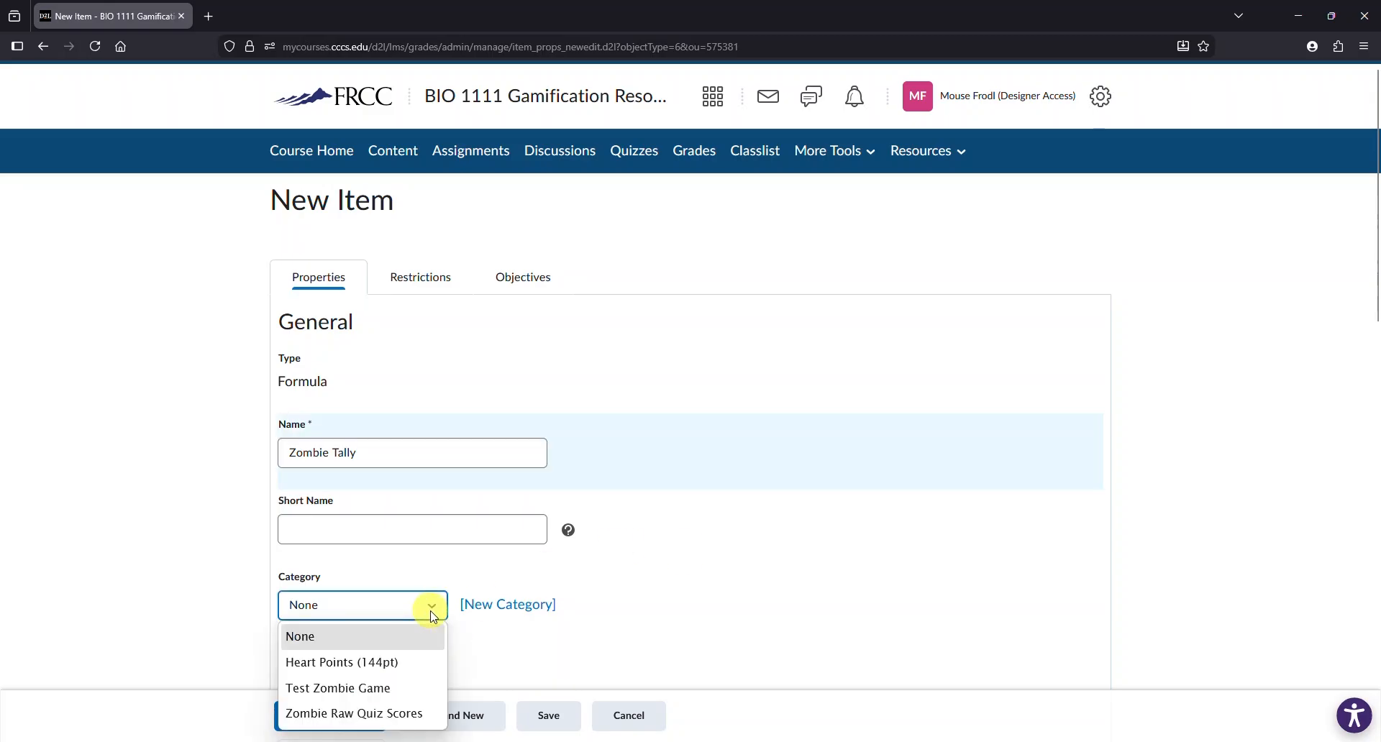
click(374, 689)
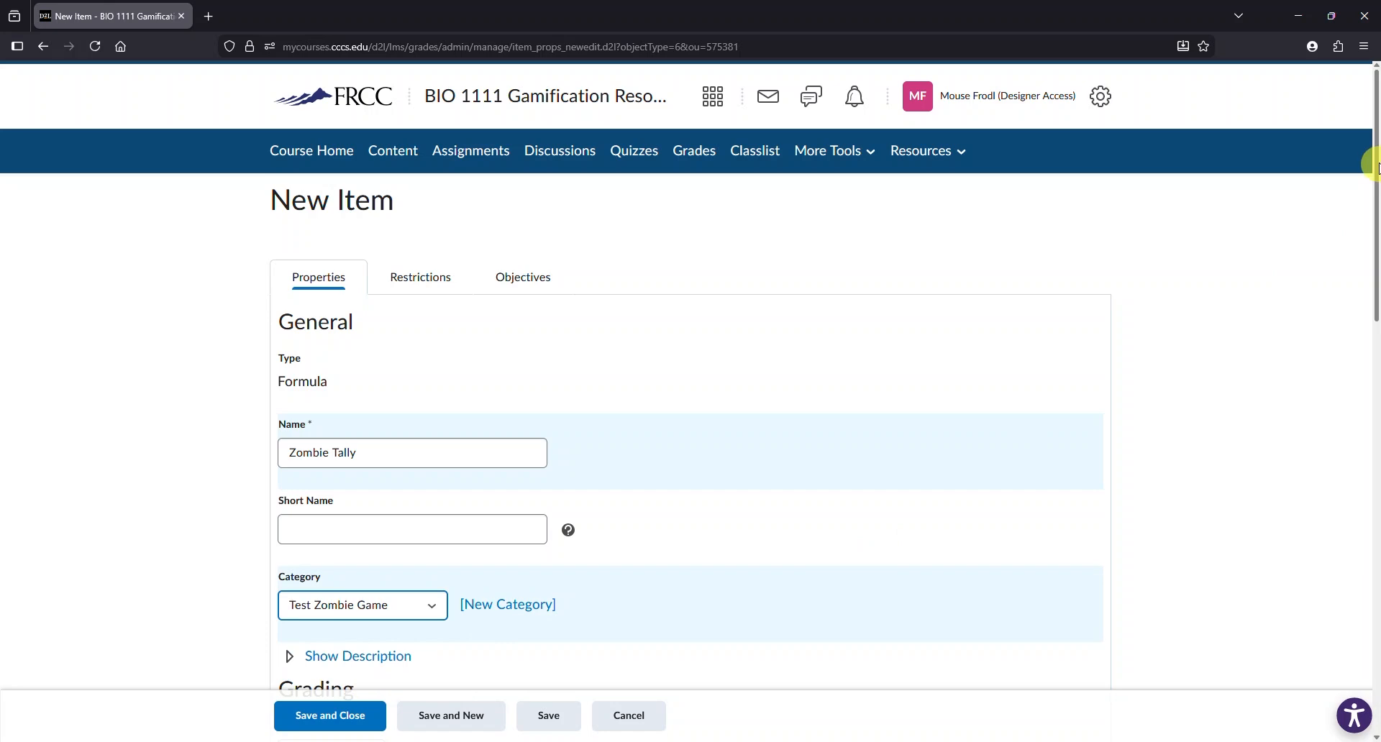
drag(1377, 158, 1377, 336)
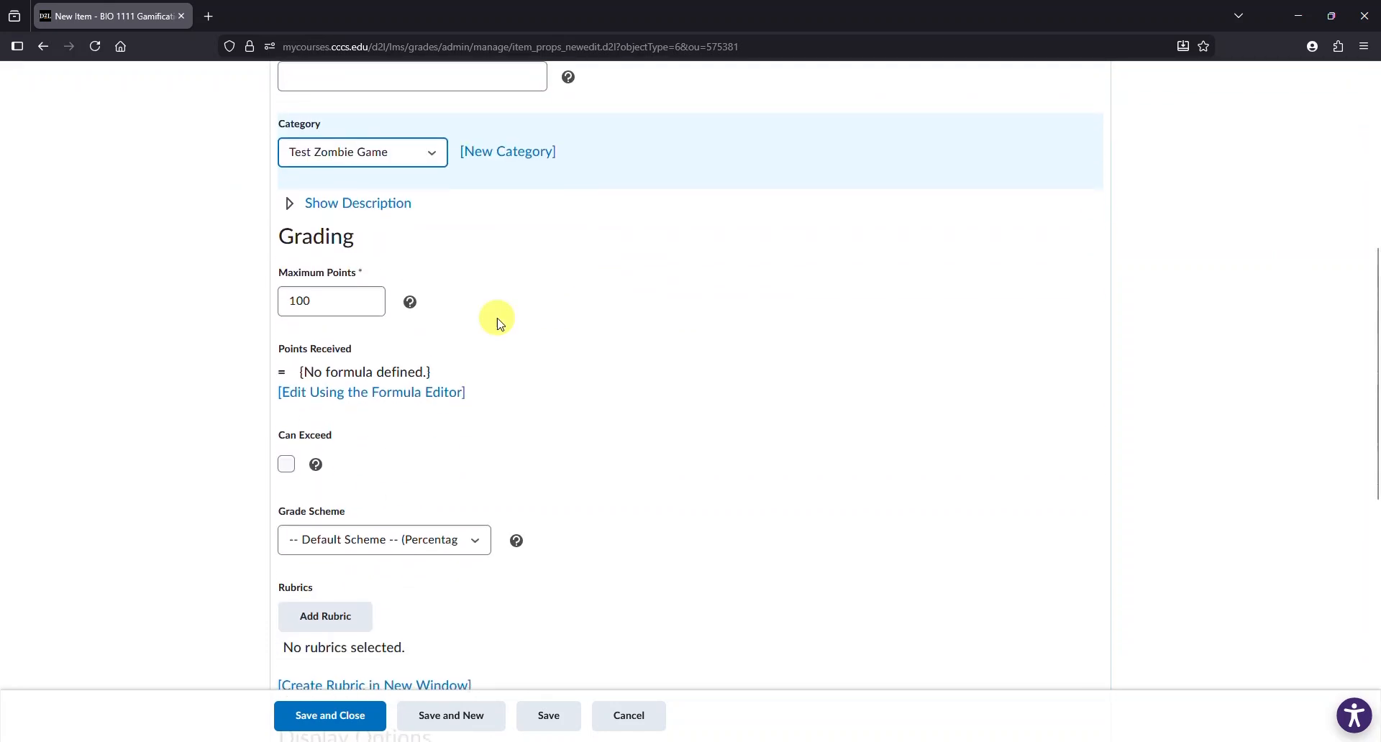
double_click(298, 300)
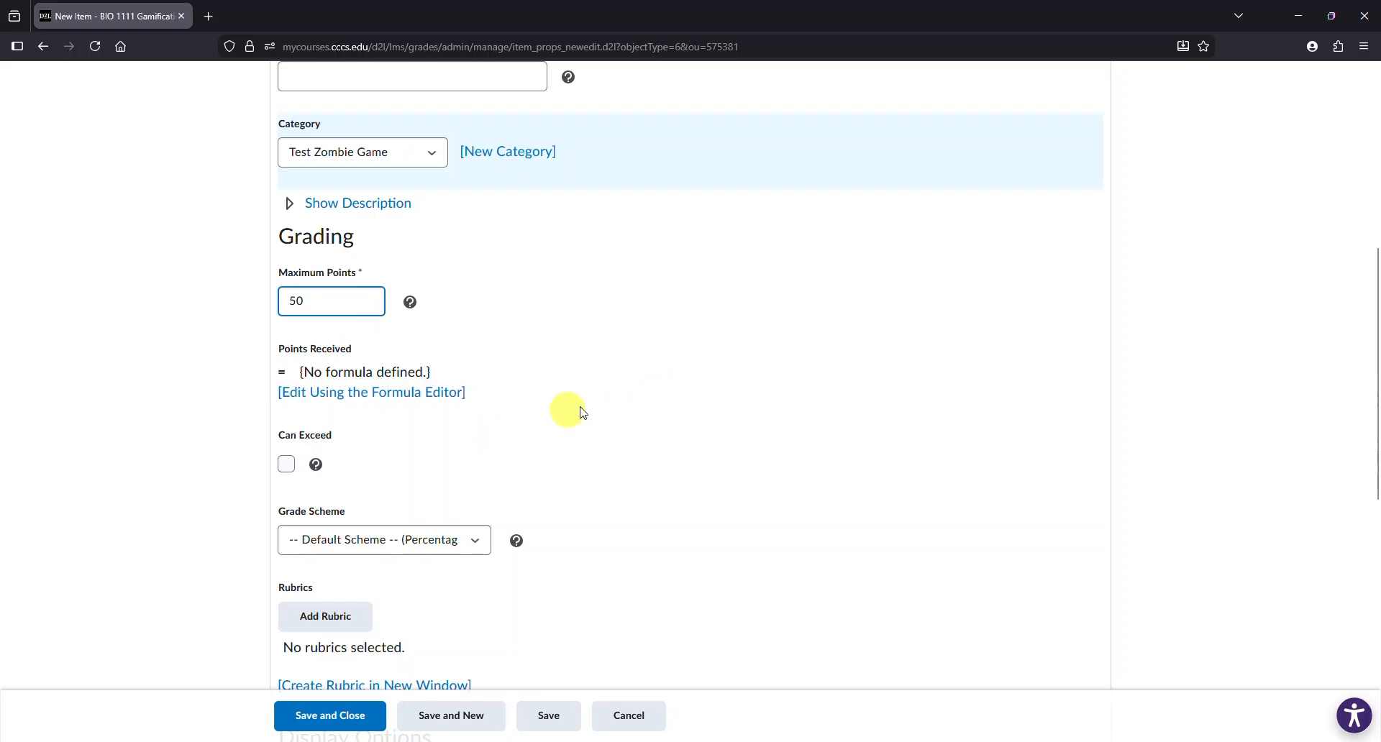
key(Tab)
- Build the formula as Gamify Scoring 1 Points Received plus Gamify Scoring 2 Points Received
click(351, 395)
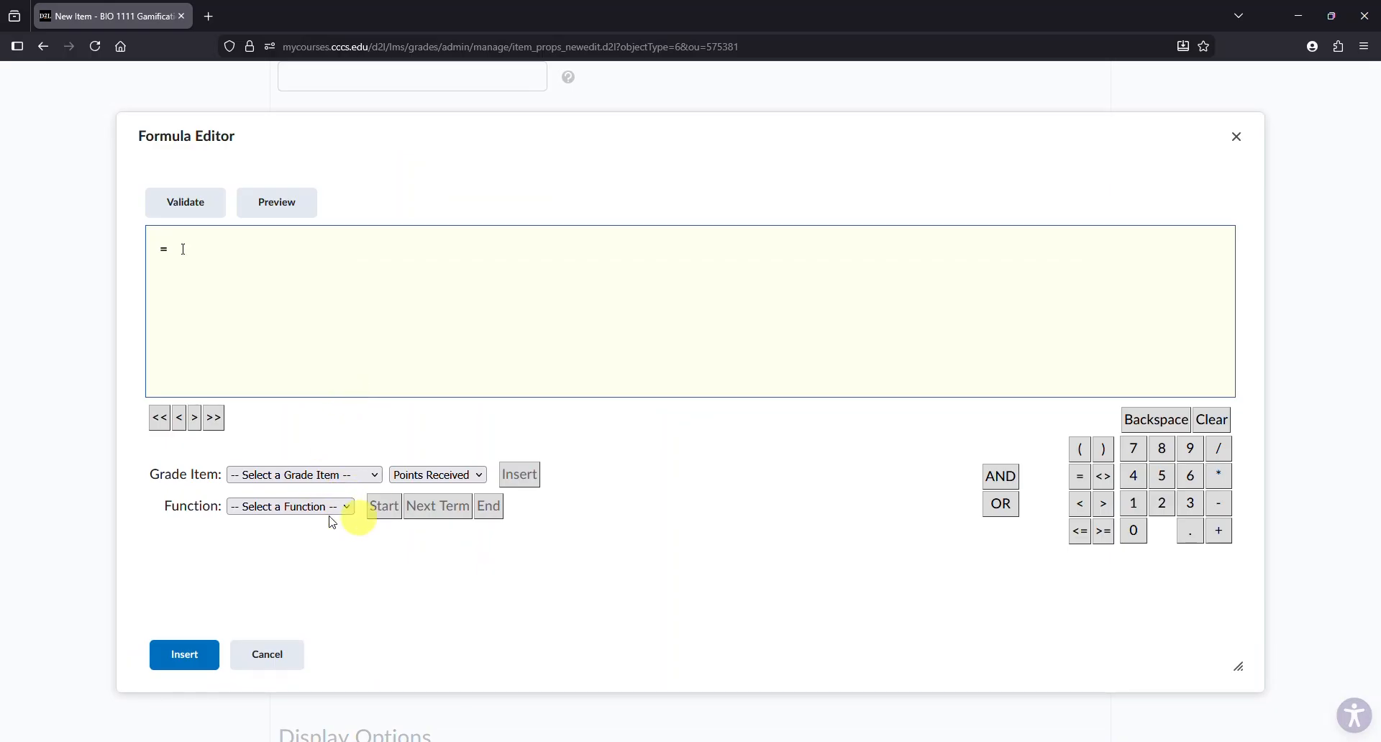
click(376, 476)
drag(378, 223, 393, 420)
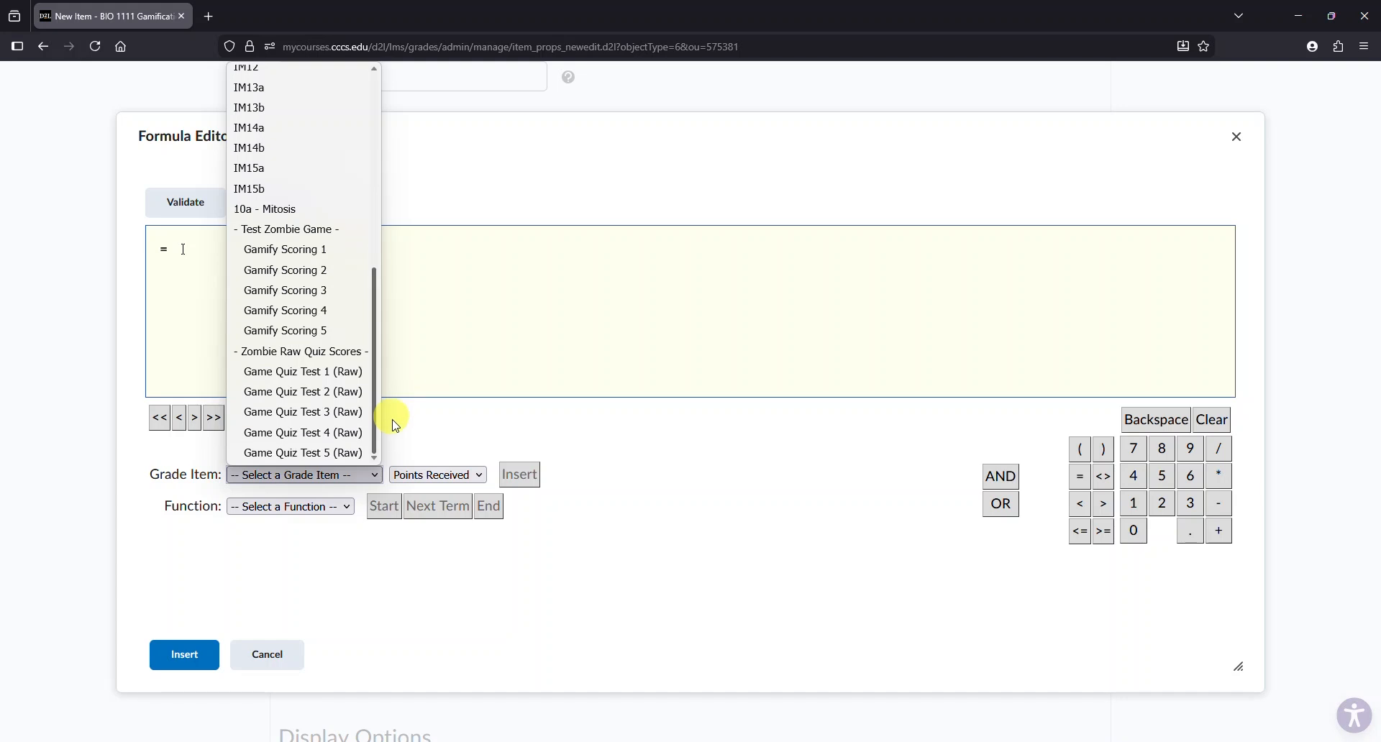
click(295, 252)
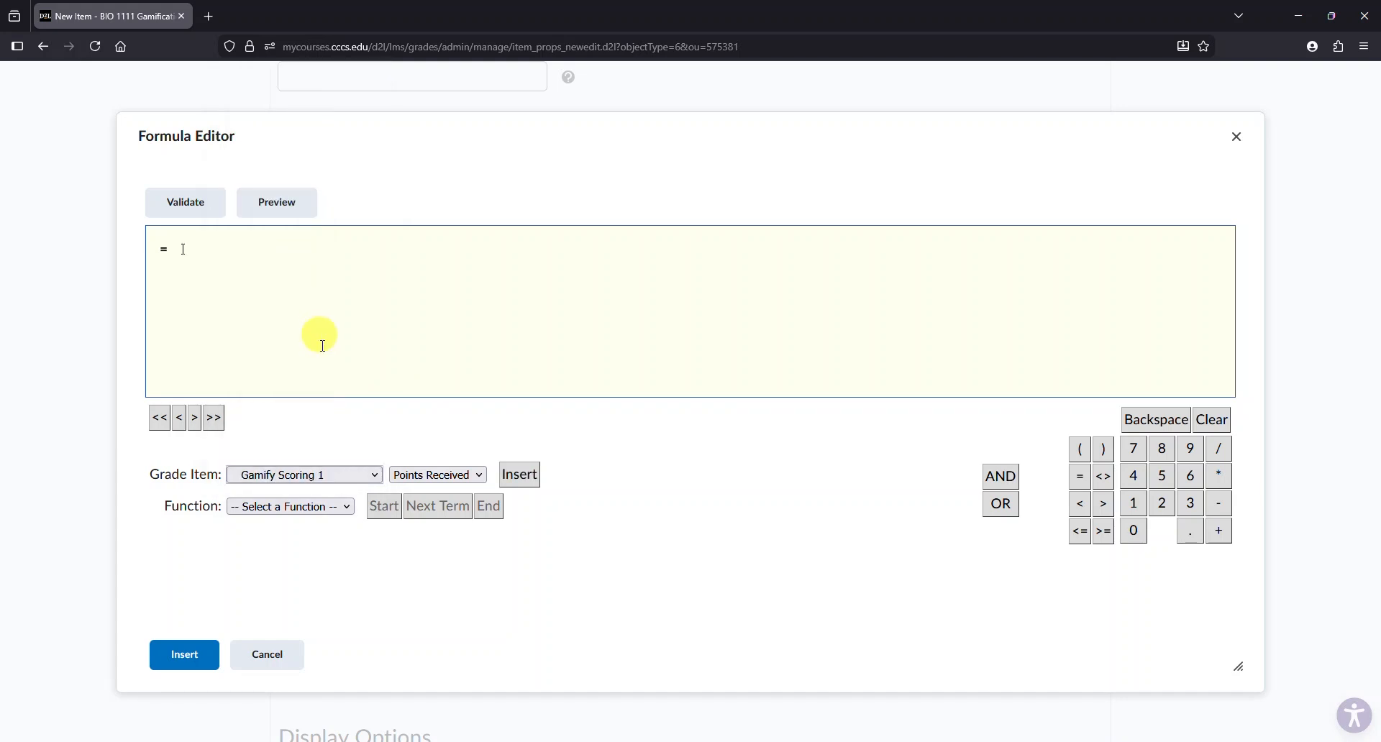
click(521, 481)
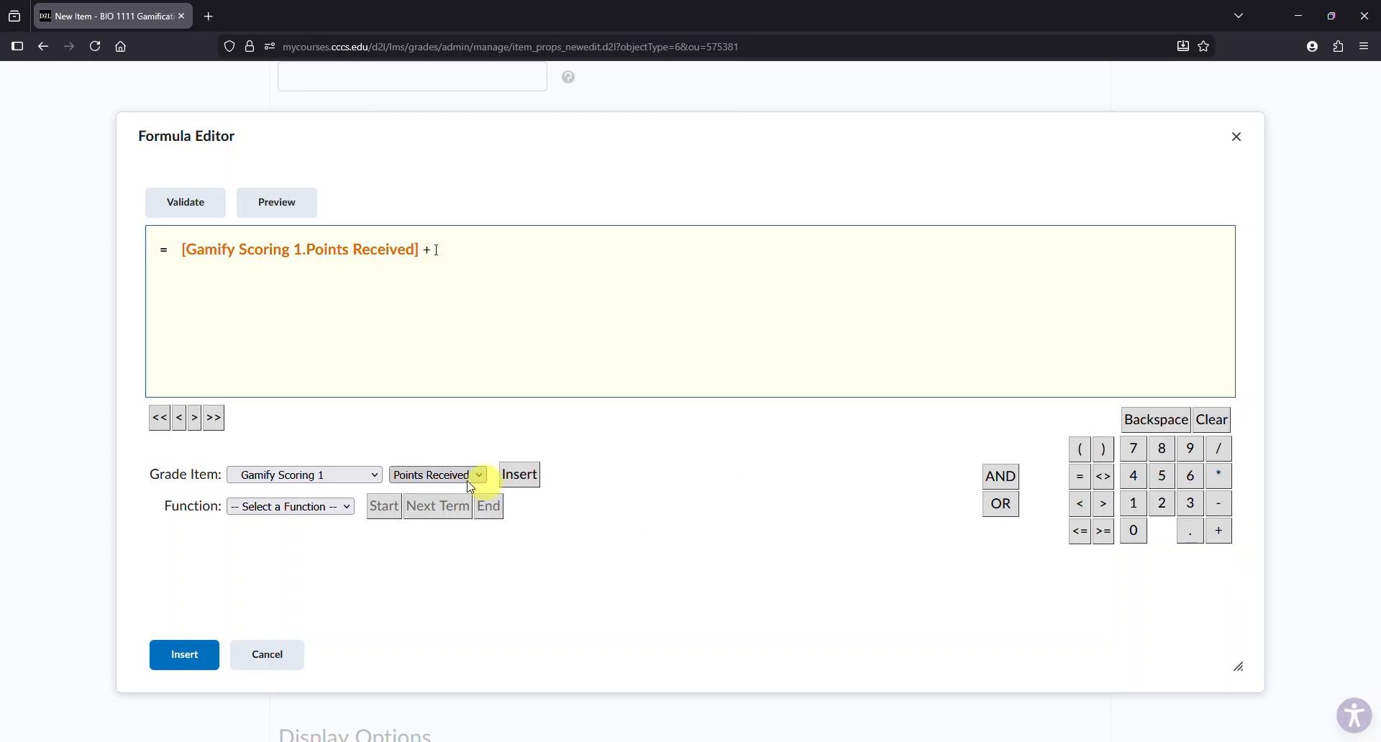
click(374, 475)
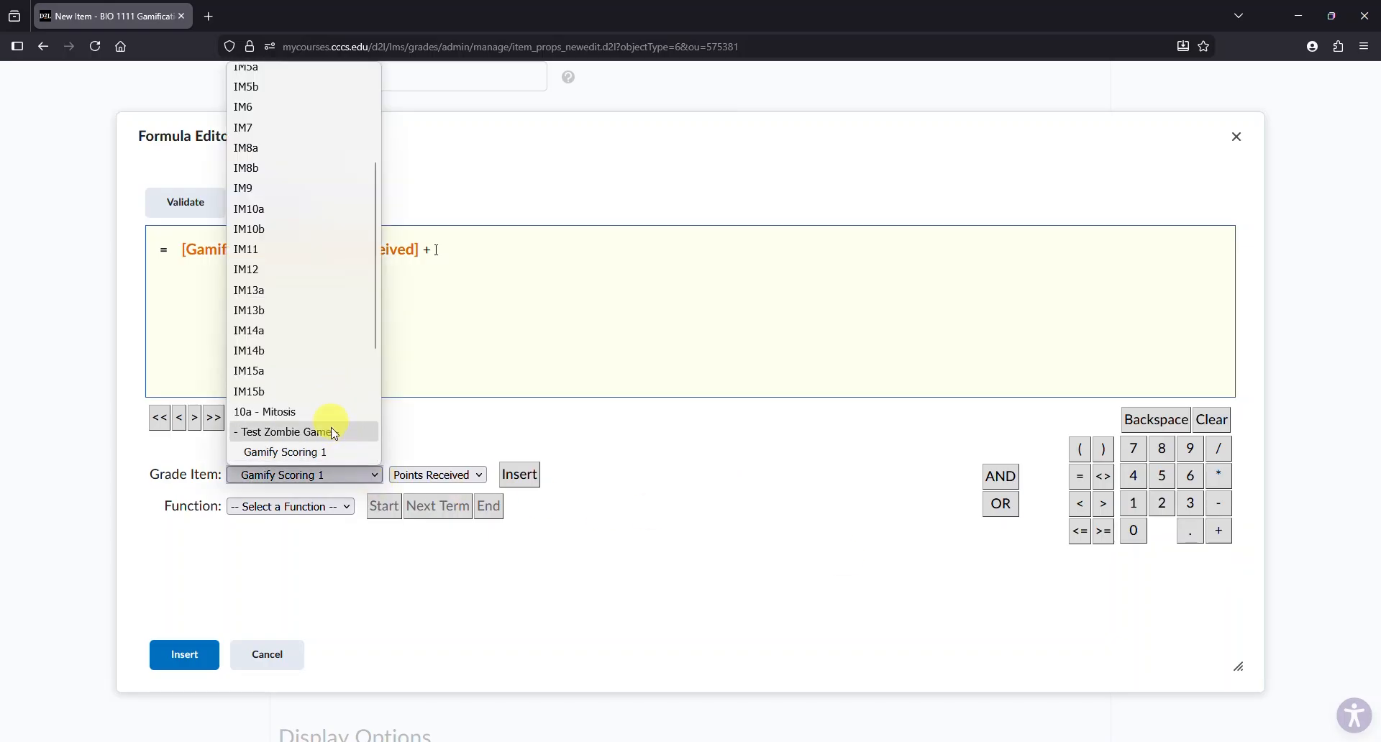
drag(375, 338, 377, 354)
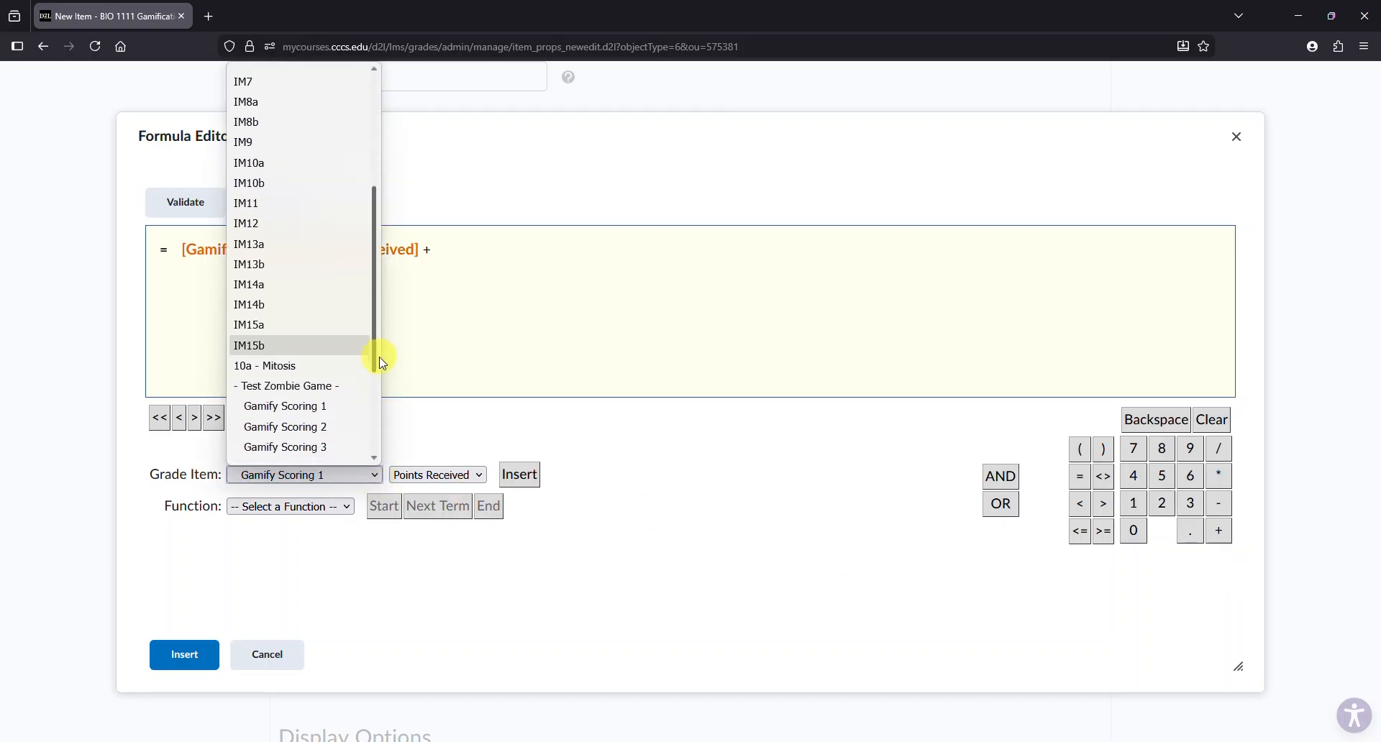
click(323, 427)
click(520, 474)
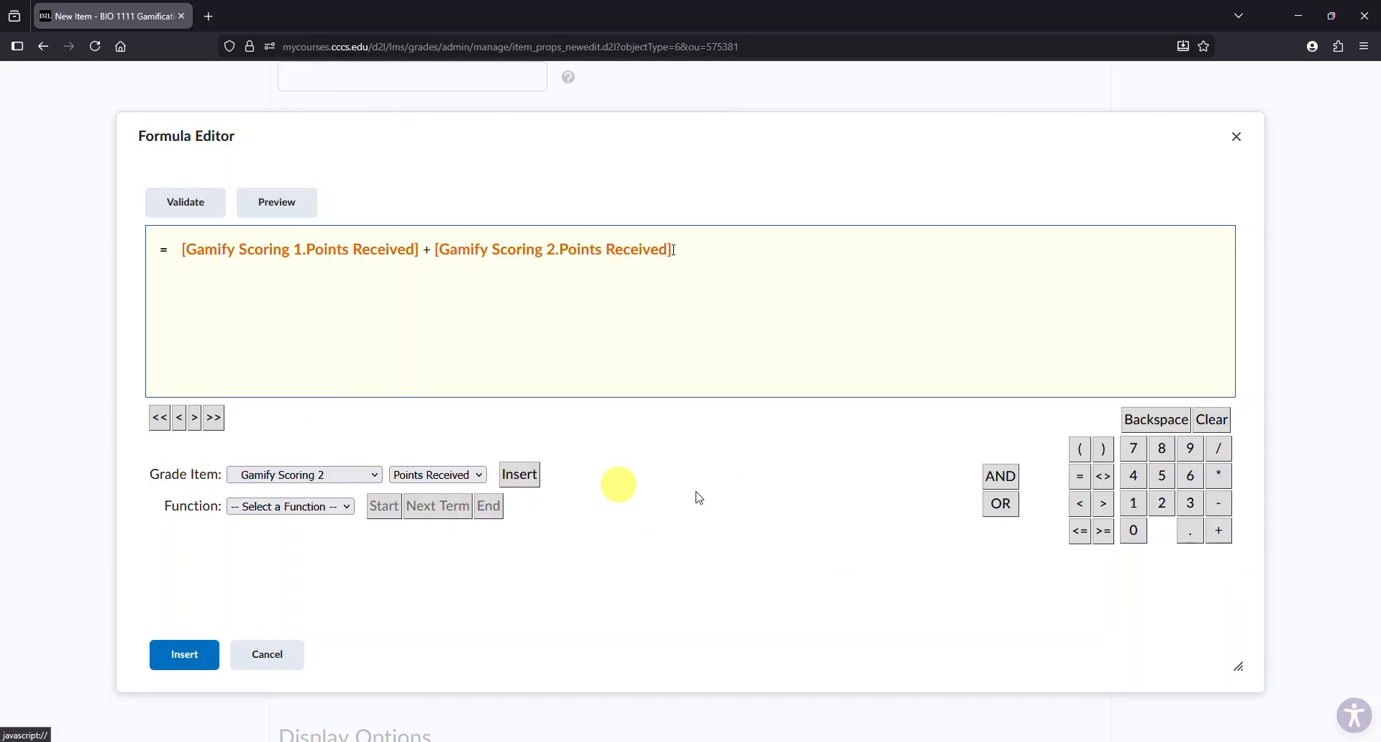
- Extend the Zombie Tally formula with a plus and Gamify Scoring 3 Points Received
click(1221, 535)
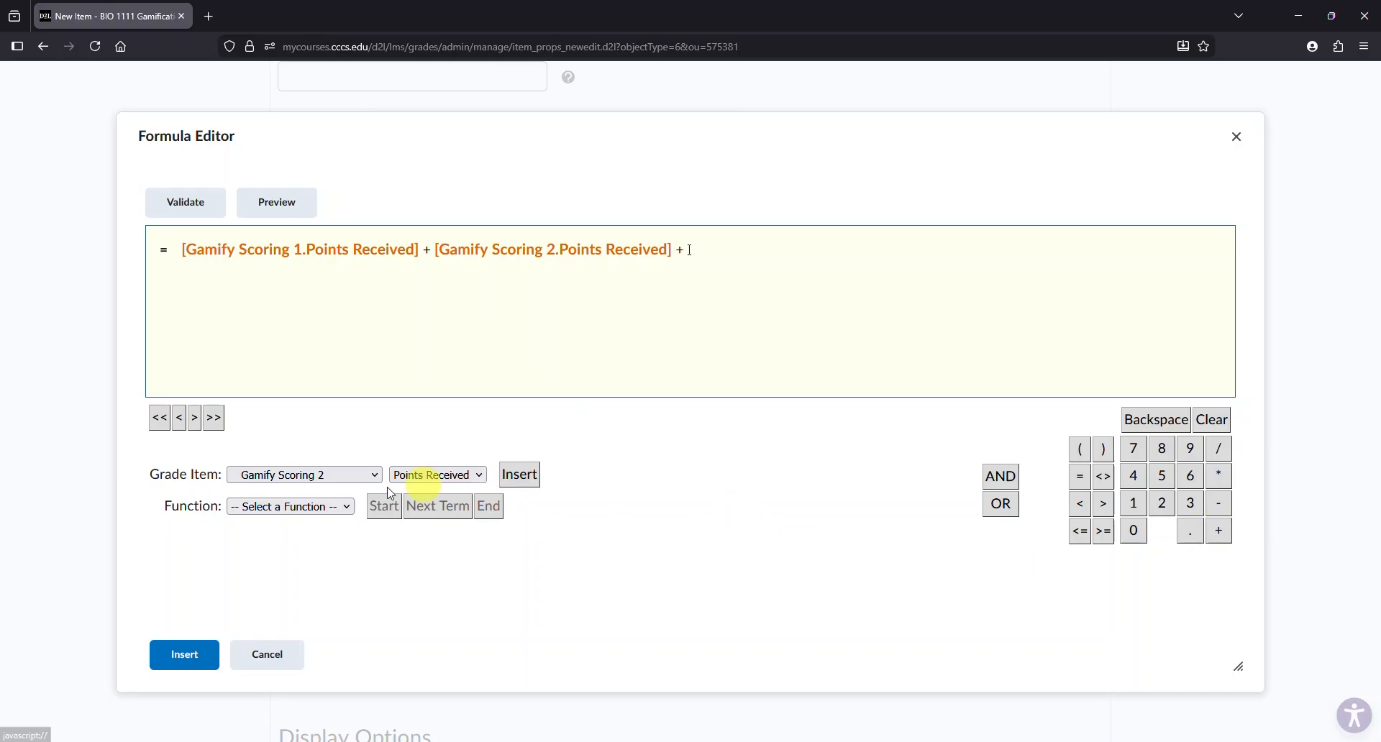
click(374, 475)
drag(381, 302, 382, 395)
click(321, 301)
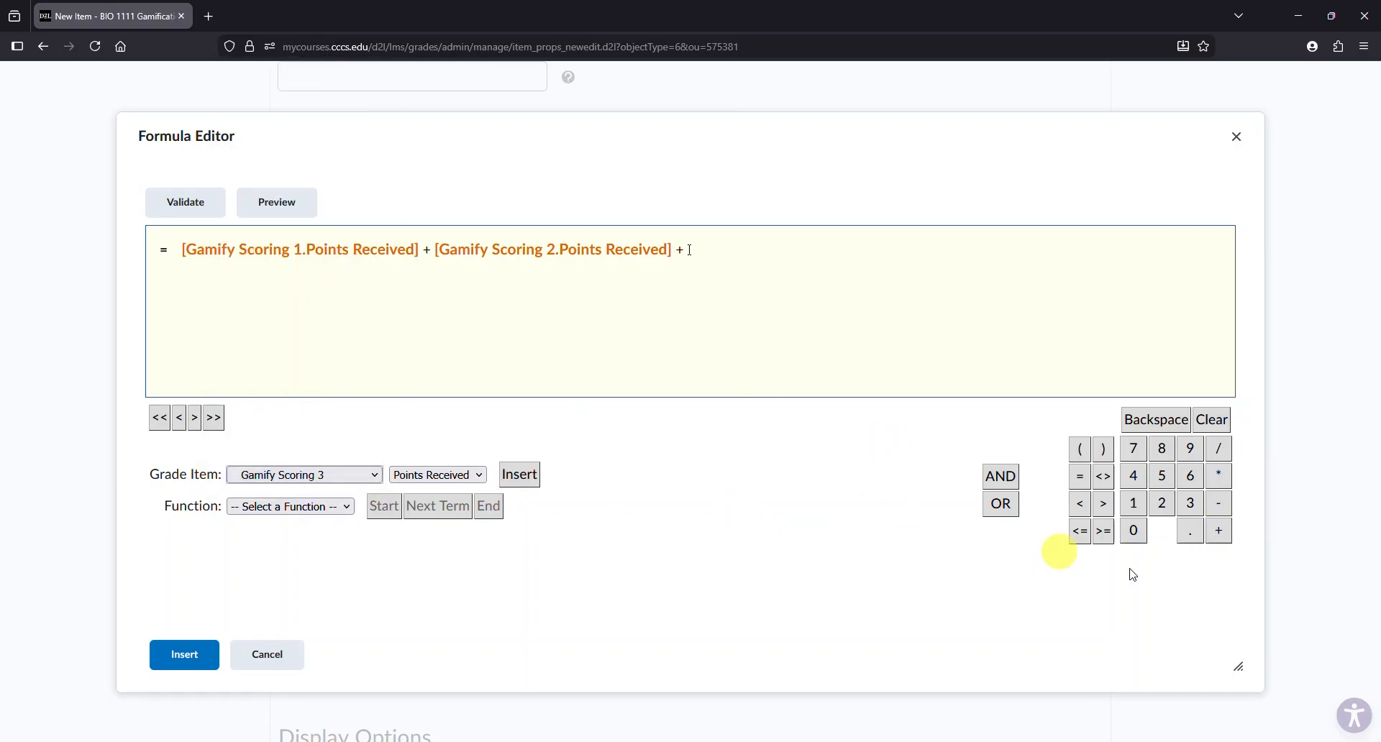
click(516, 476)
- Add a plus and Gamify Scoring 4 Points Received to the end of the formula
click(1220, 532)
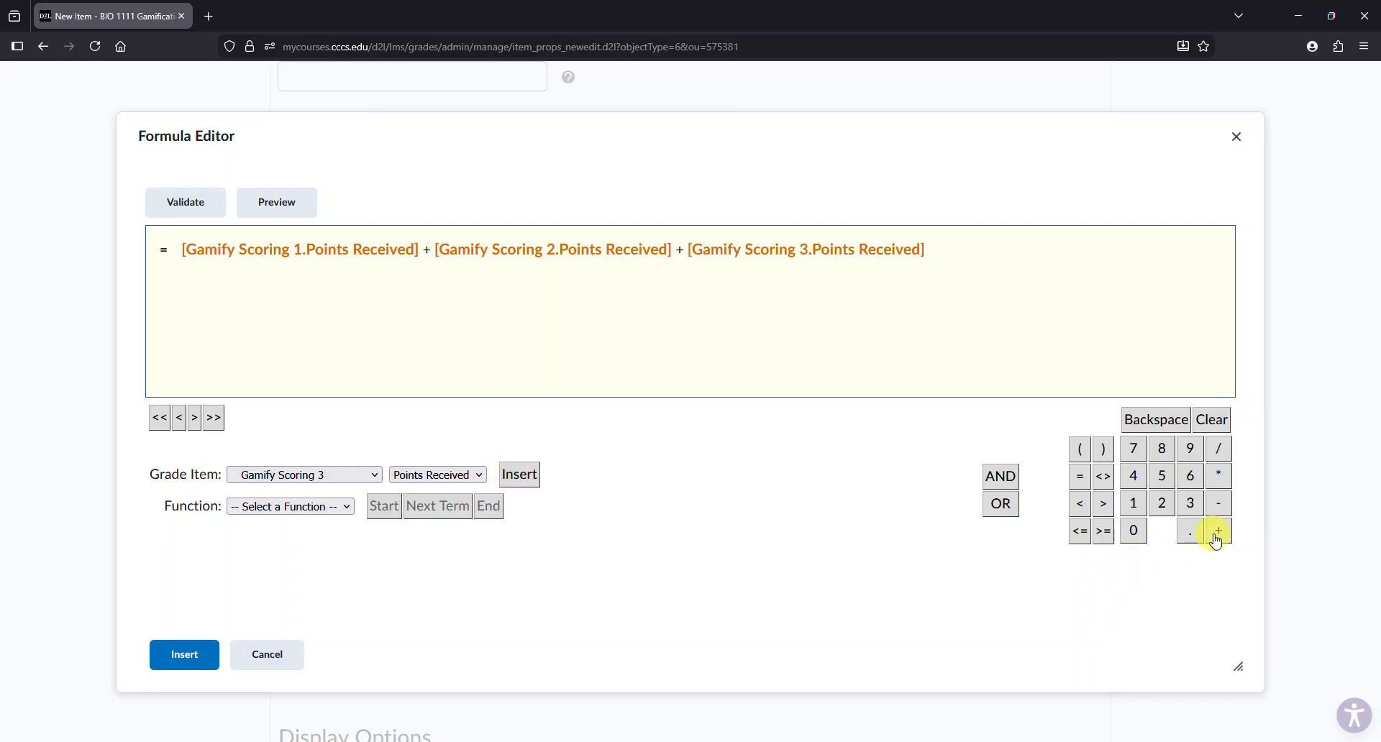
click(360, 477)
scroll(376, 330, down, 2)
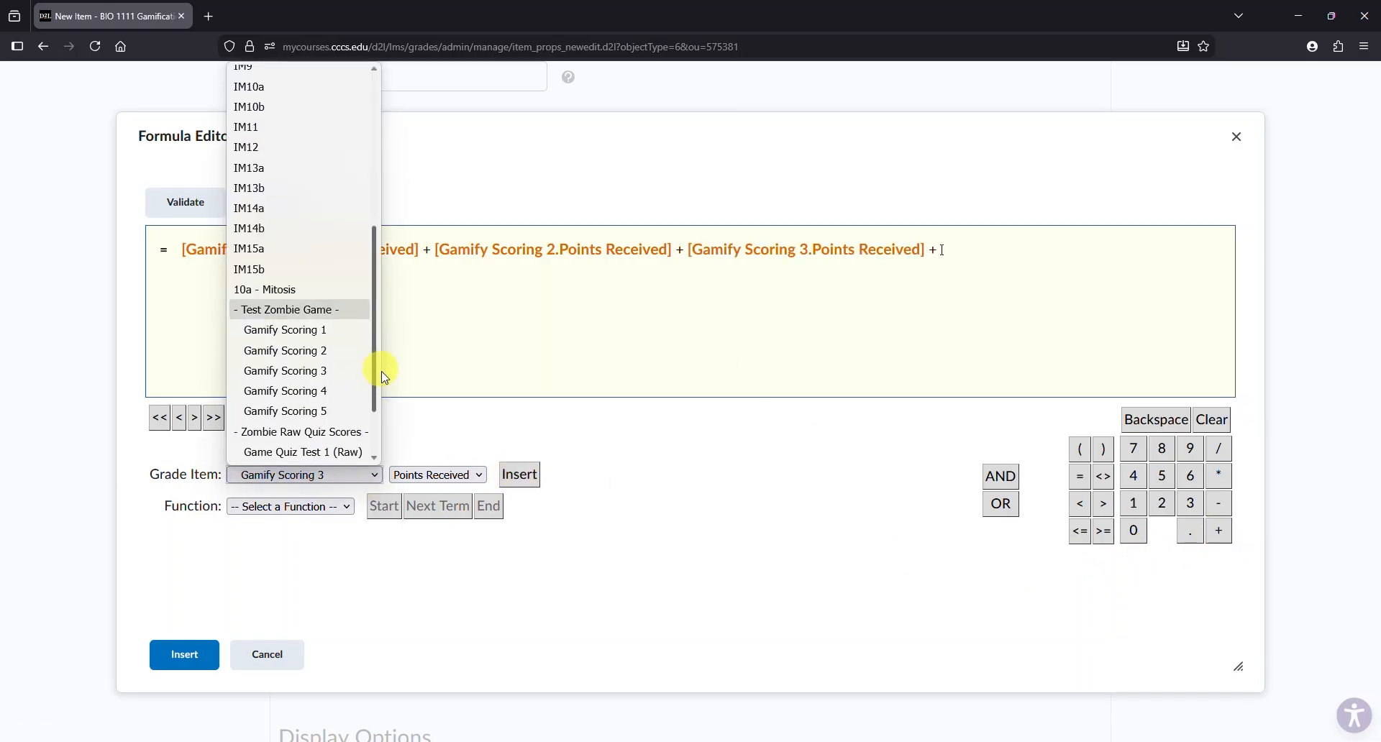
click(336, 352)
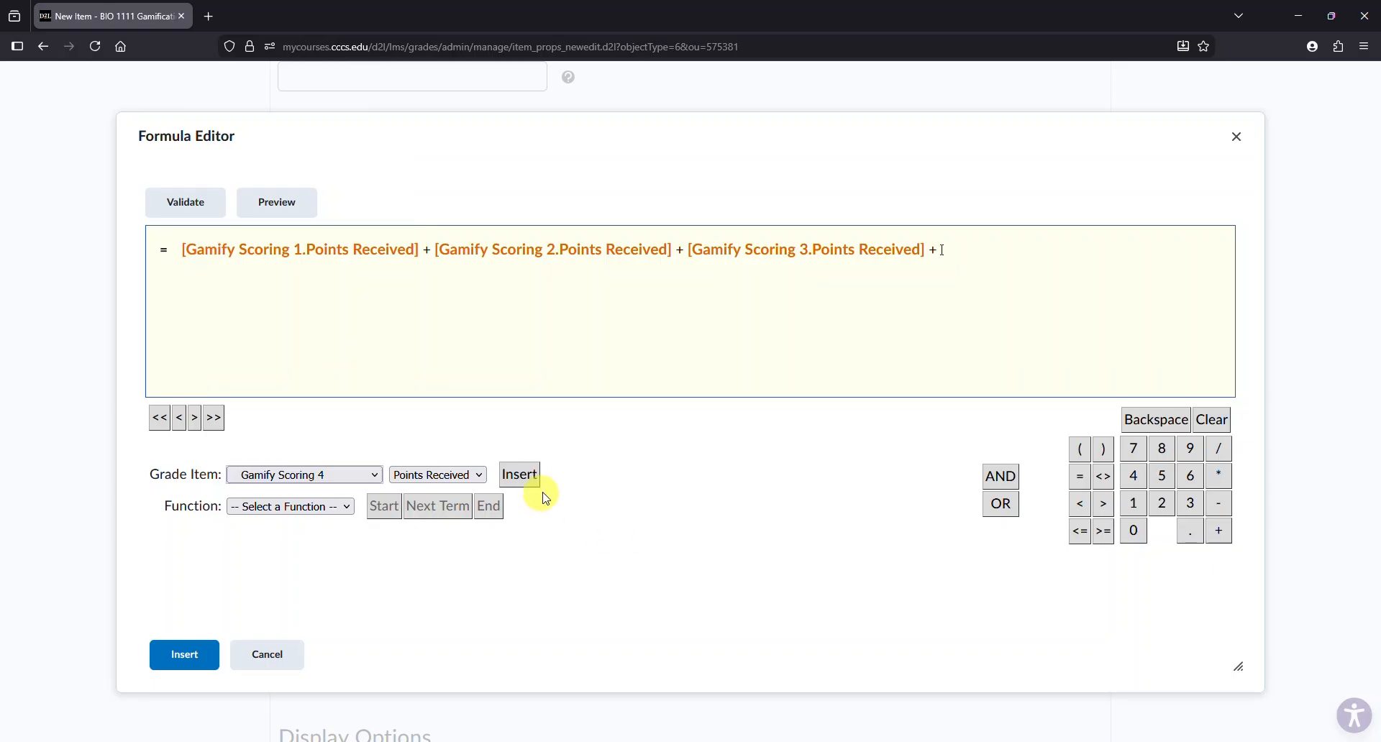
click(519, 475)
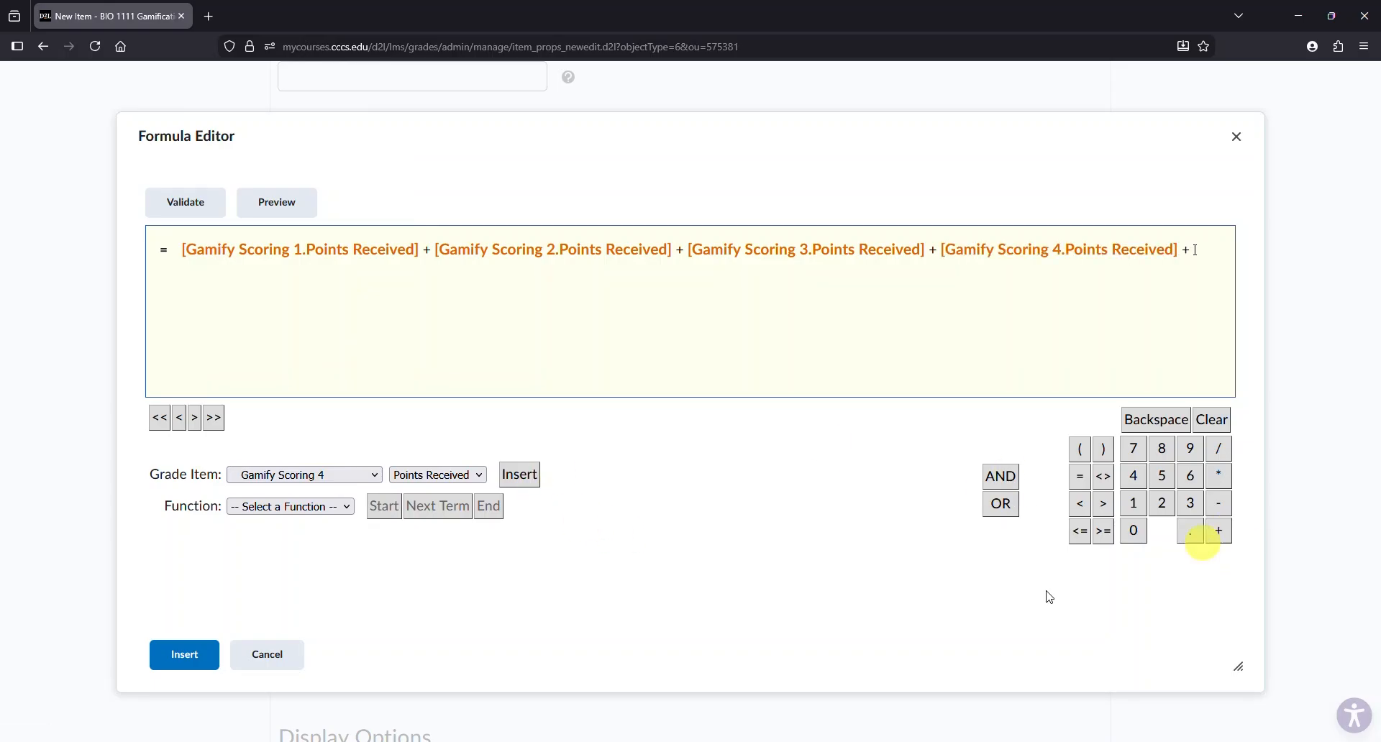
- Append Gamify Scoring 5 Points Received to the formula
click(369, 475)
scroll(376, 374, down, 3)
click(321, 392)
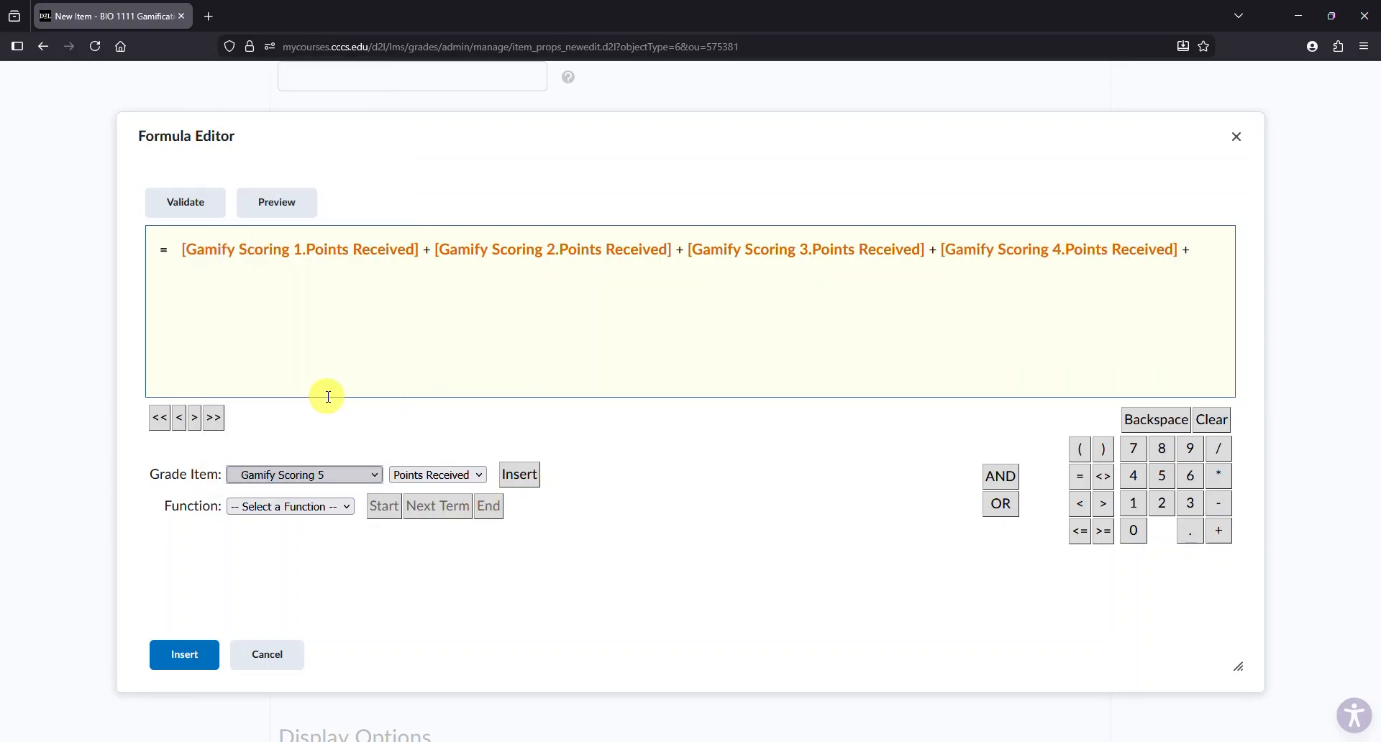
click(521, 486)
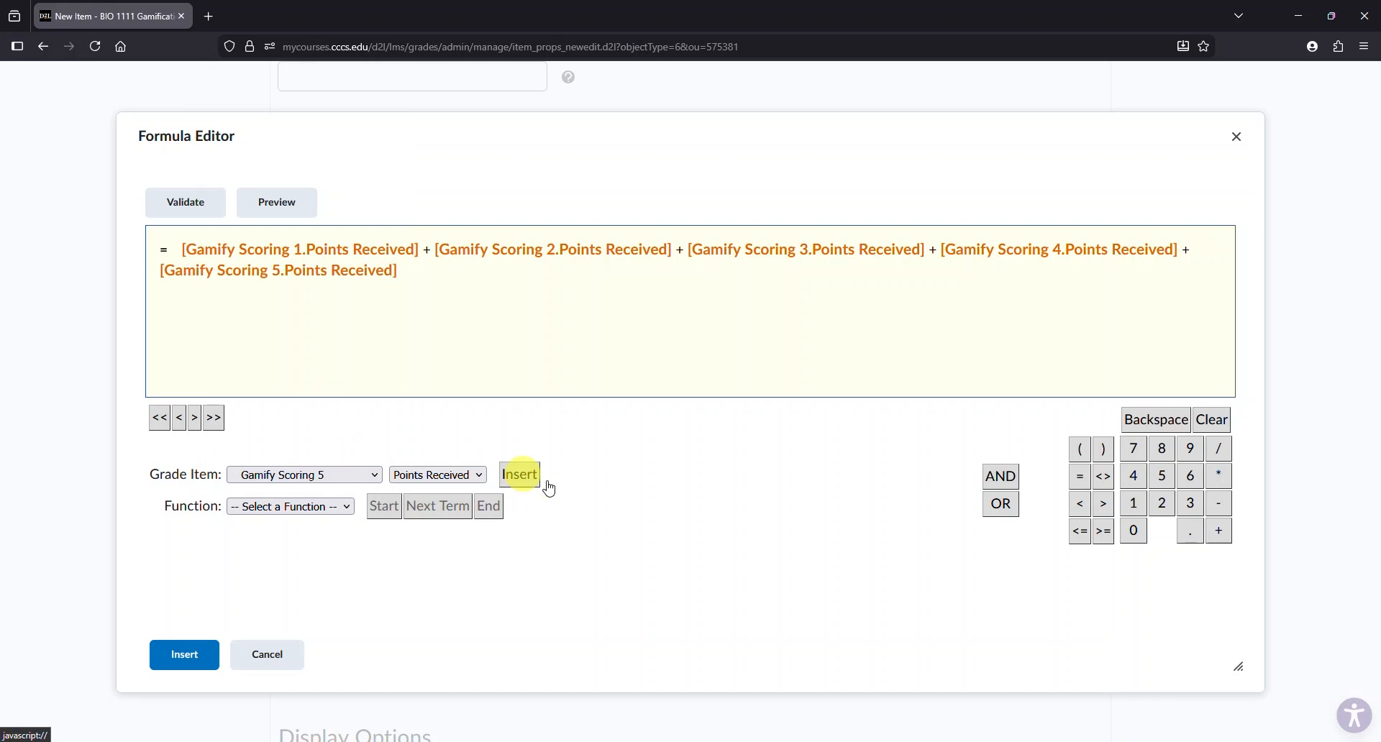
- Insert the finished formula into the Zombie Tally item and save and close it
click(198, 661)
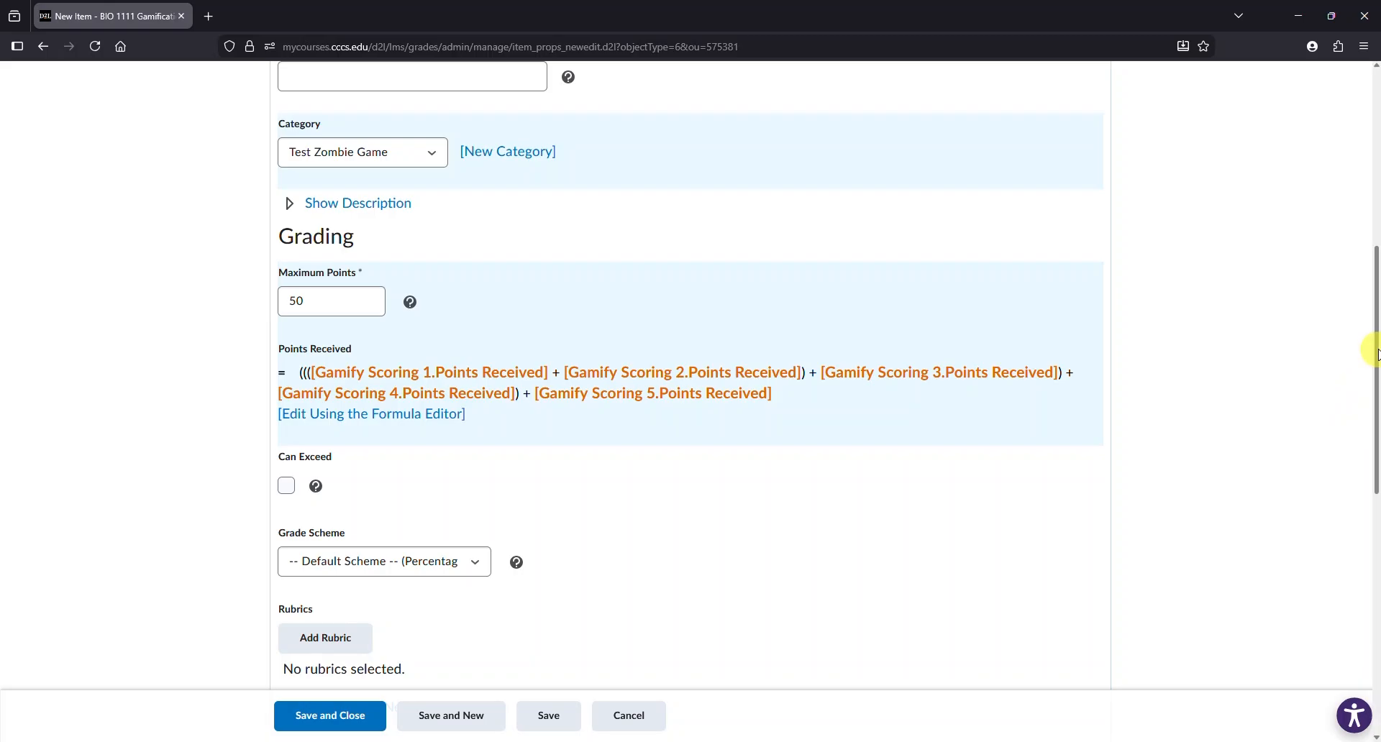
drag(1376, 353, 1235, 626)
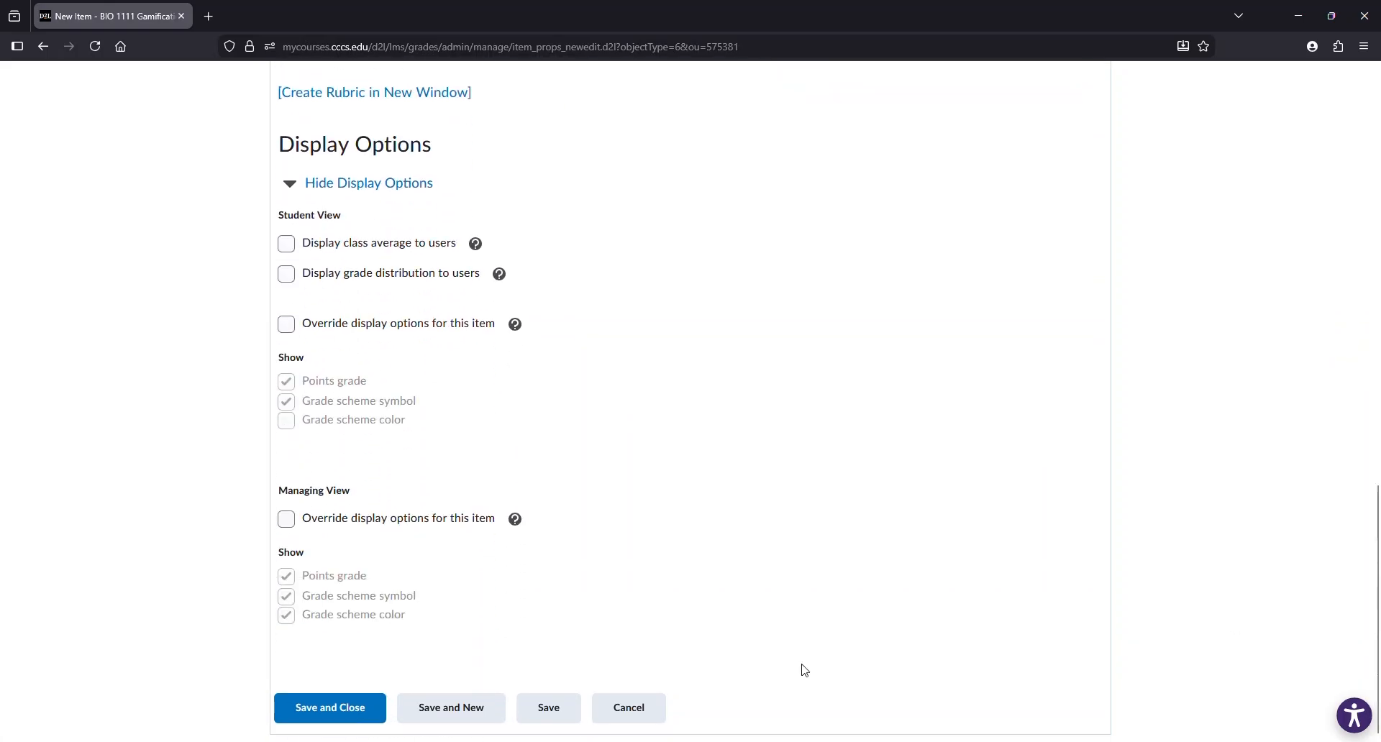
click(348, 707)
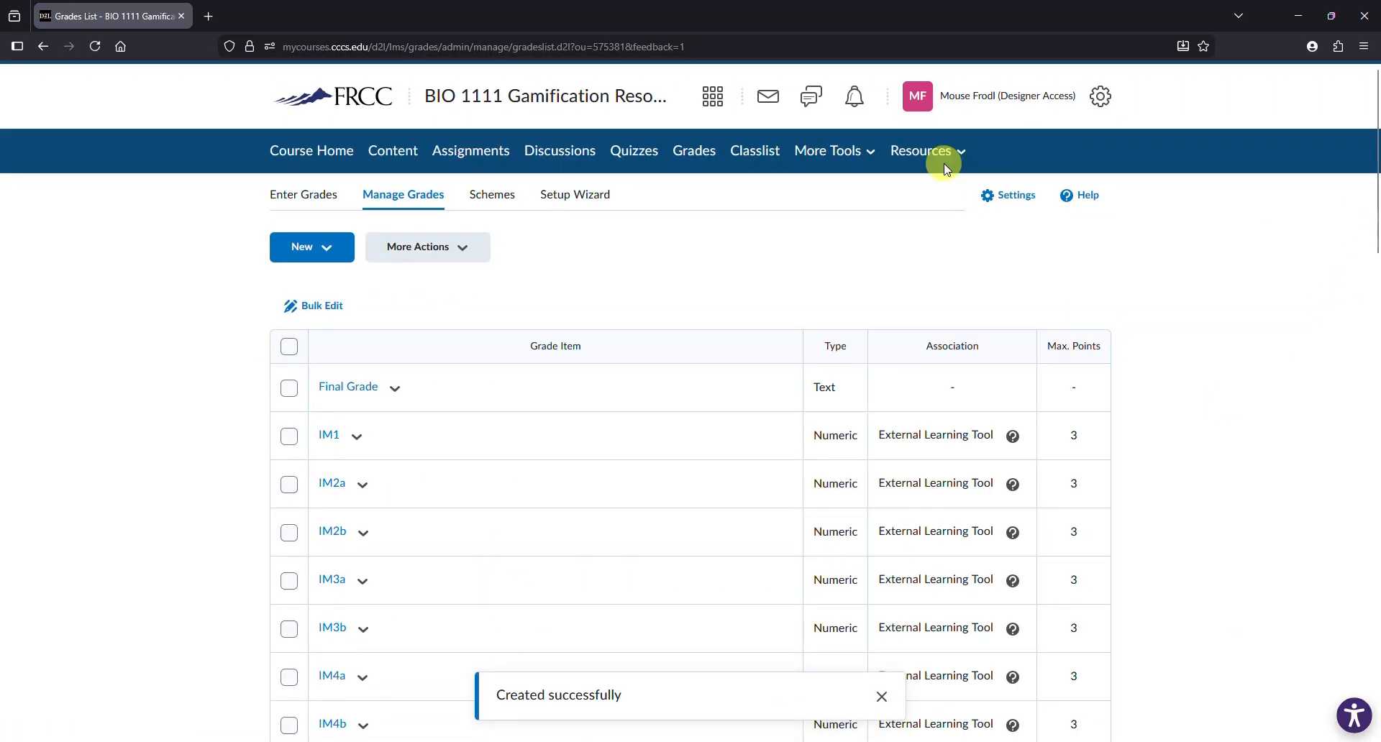
- Review the Zombie Tally and Game Quiz Test columns for each learner in the grade book
click(317, 194)
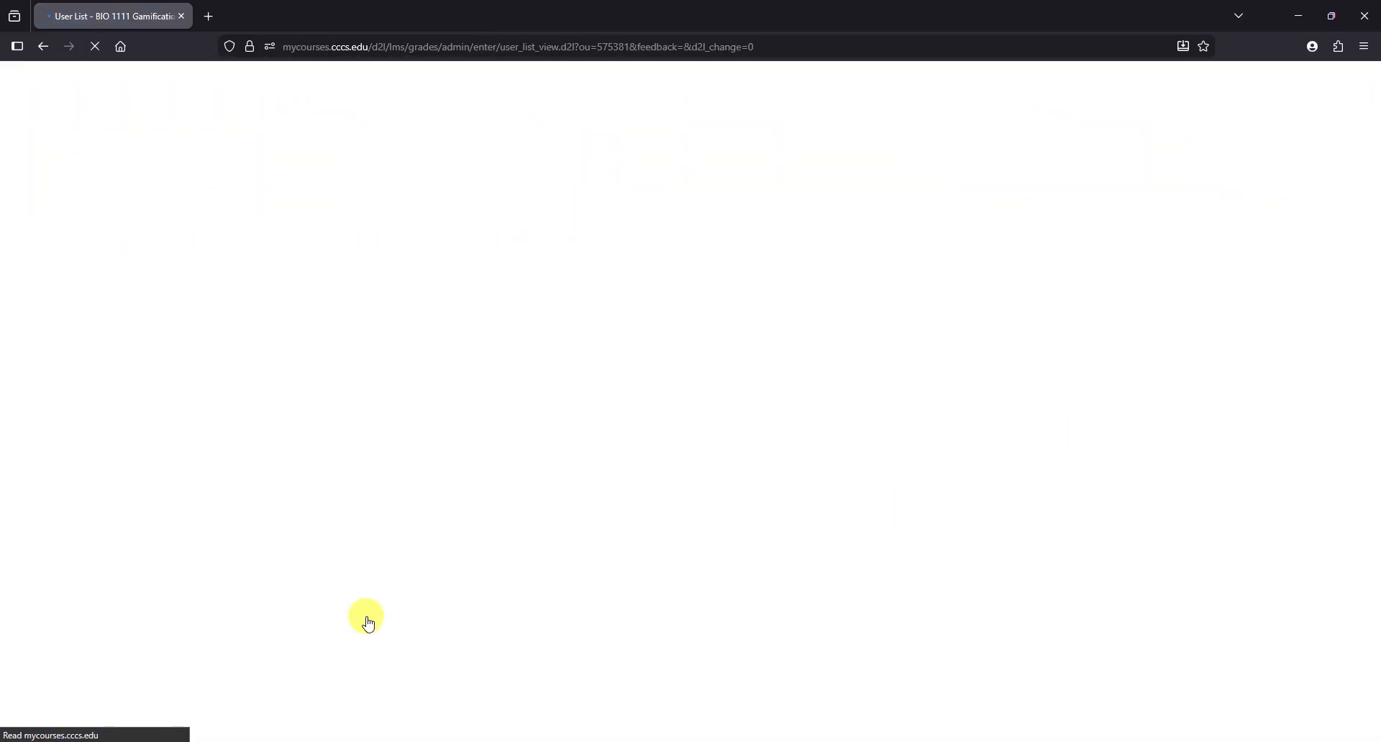
drag(200, 738, 952, 738)
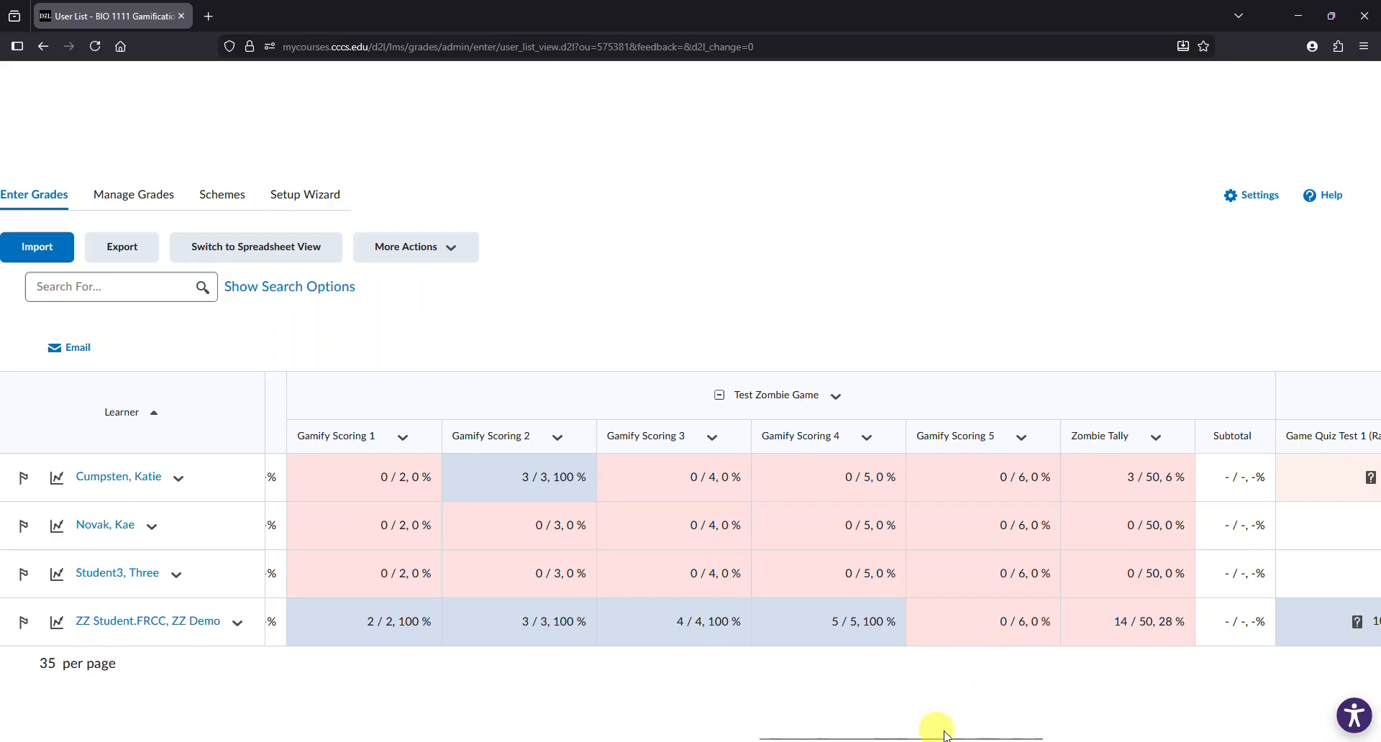
drag(958, 738, 993, 731)
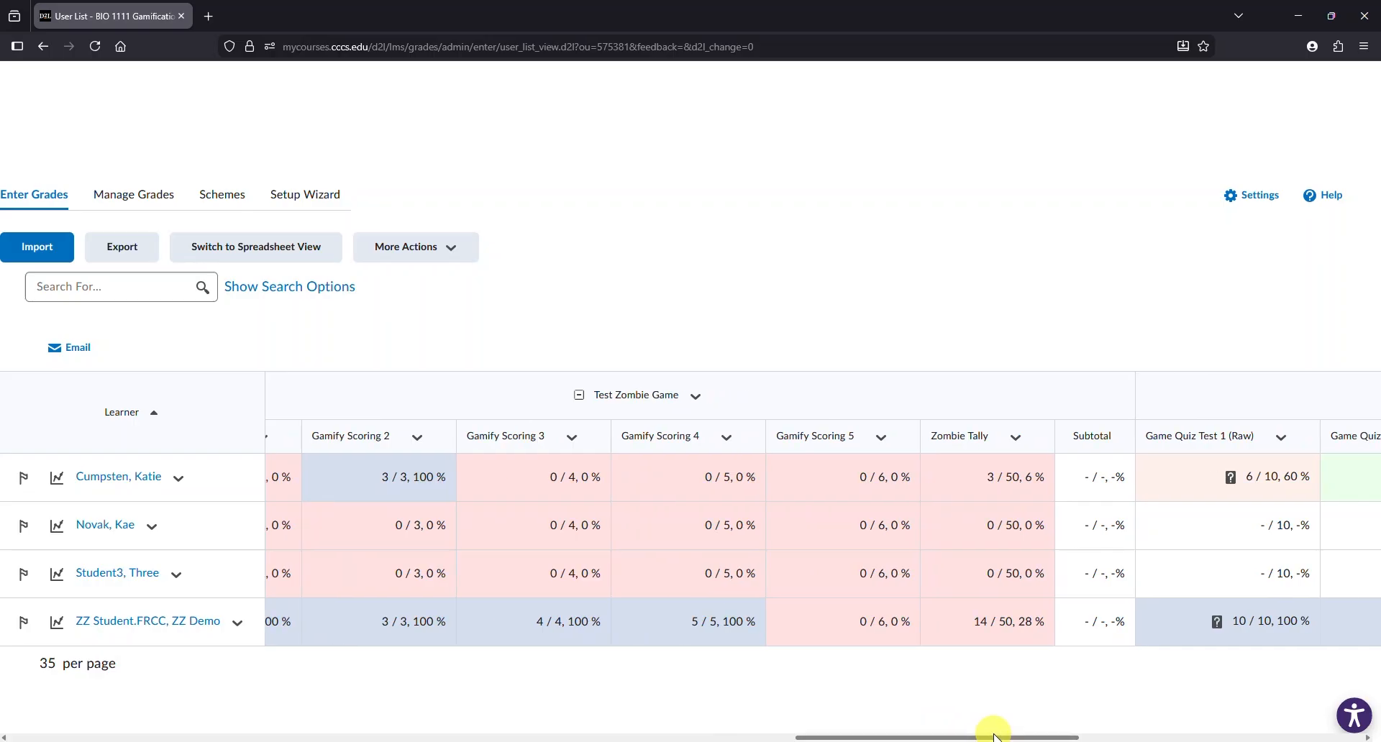
drag(887, 739, 1051, 727)
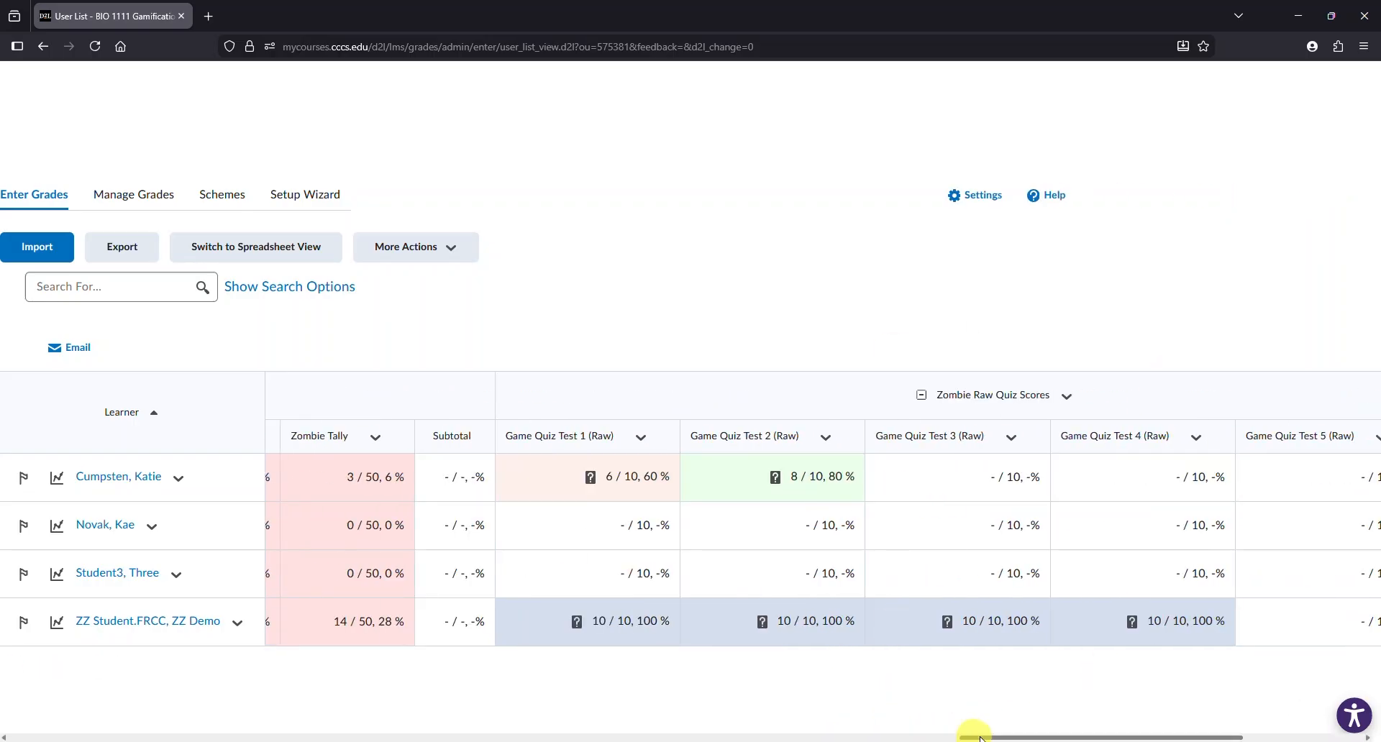
- Impersonate the demo student account from the classlist
click(748, 152)
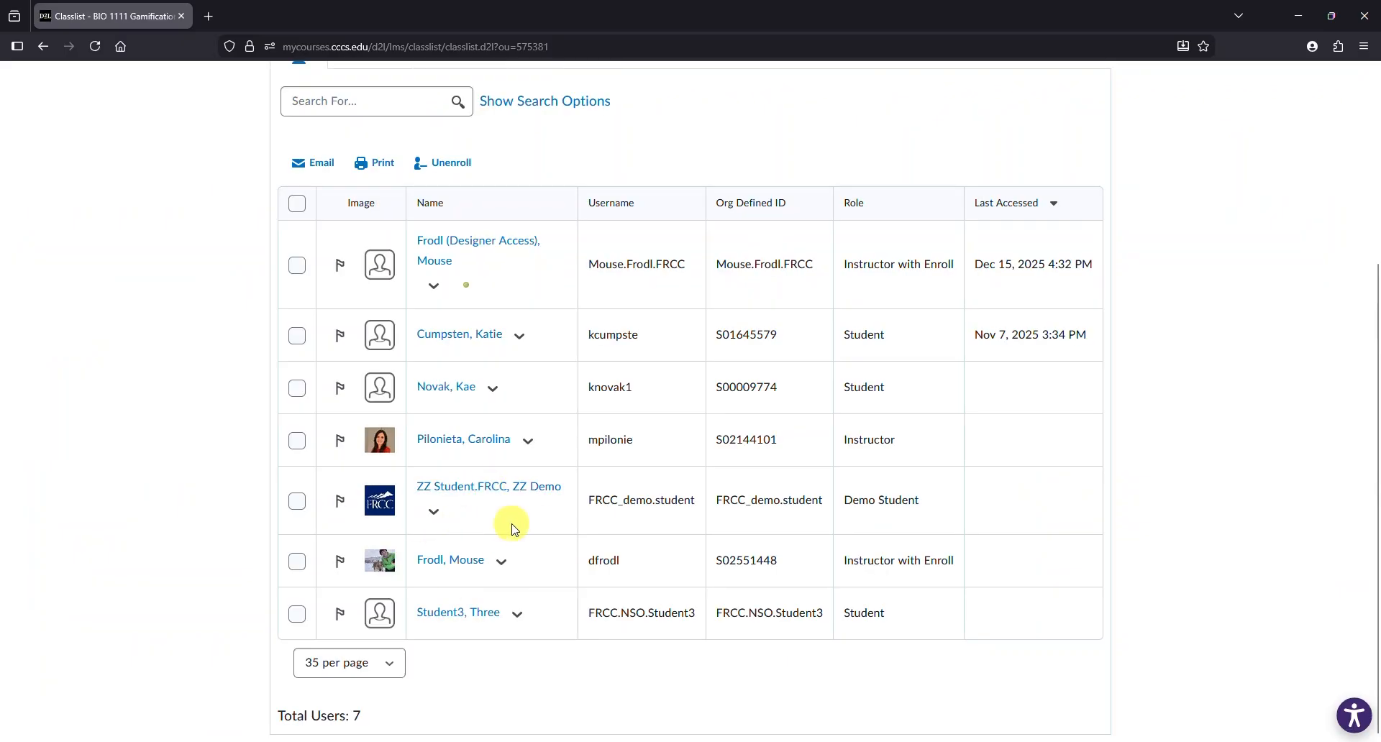
click(434, 512)
click(482, 594)
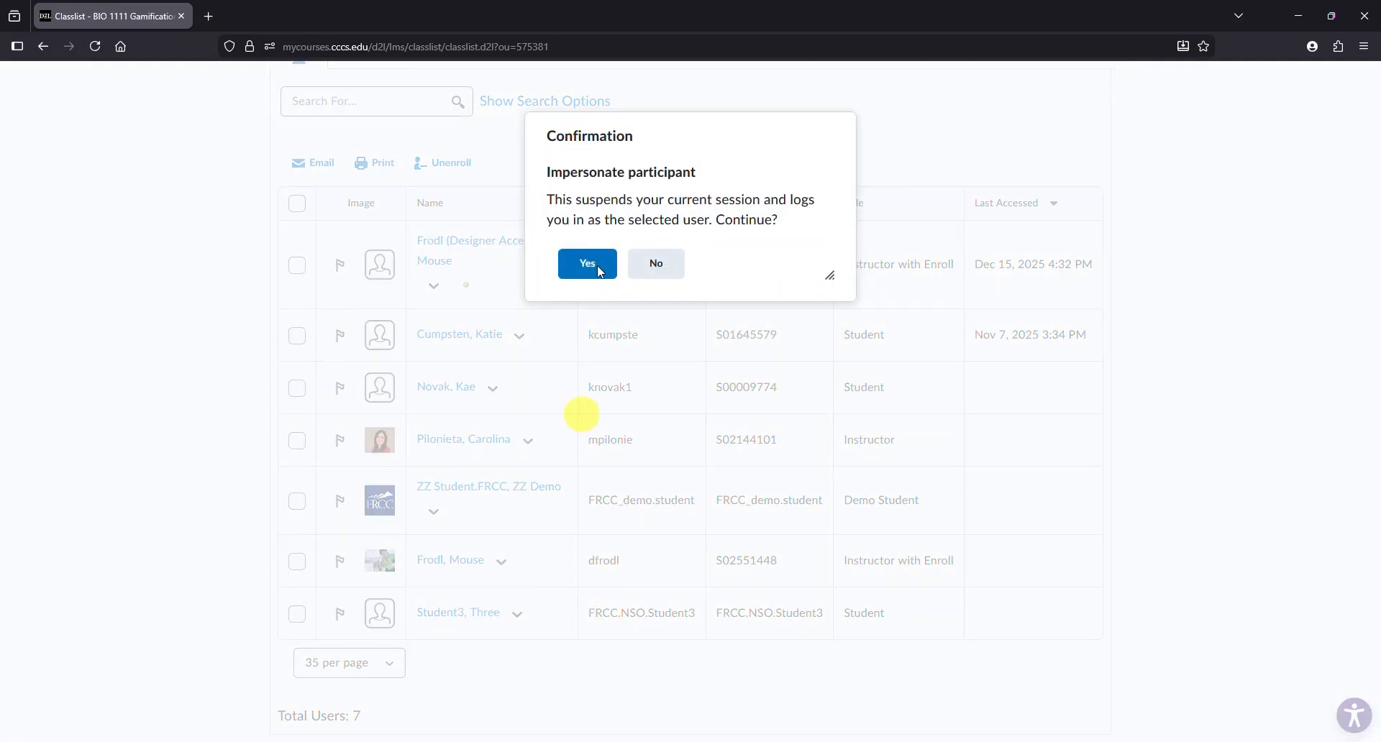
click(587, 263)
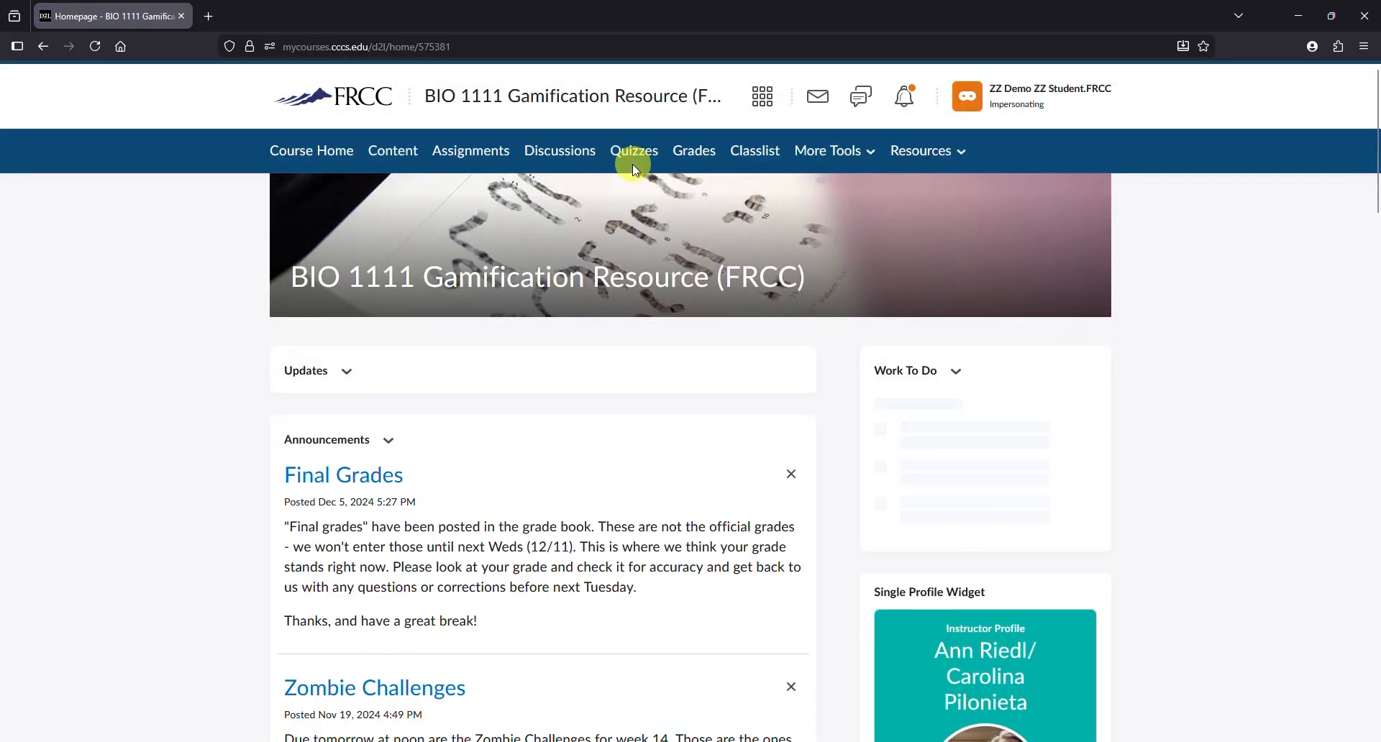
- As the demo student, take Game Quiz Test 5 answering False to both questions and submit it
click(636, 164)
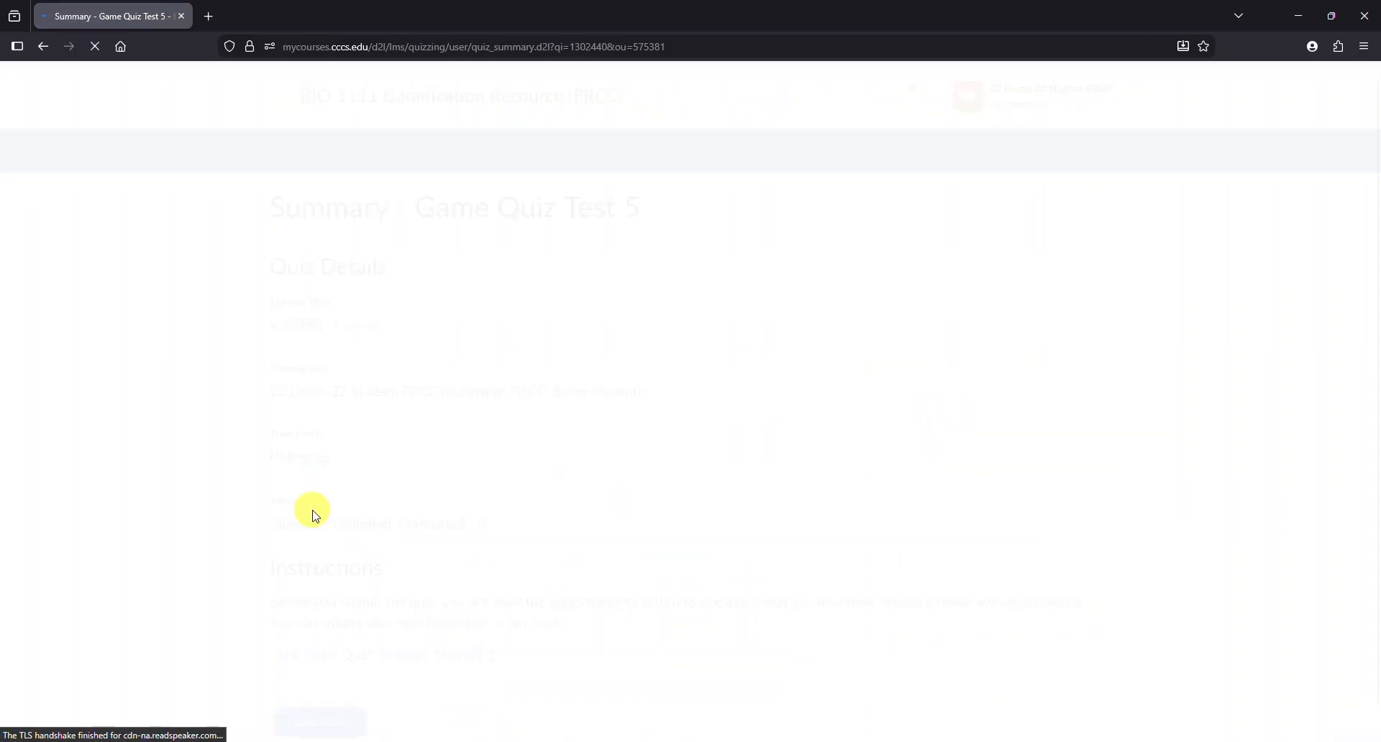
click(317, 712)
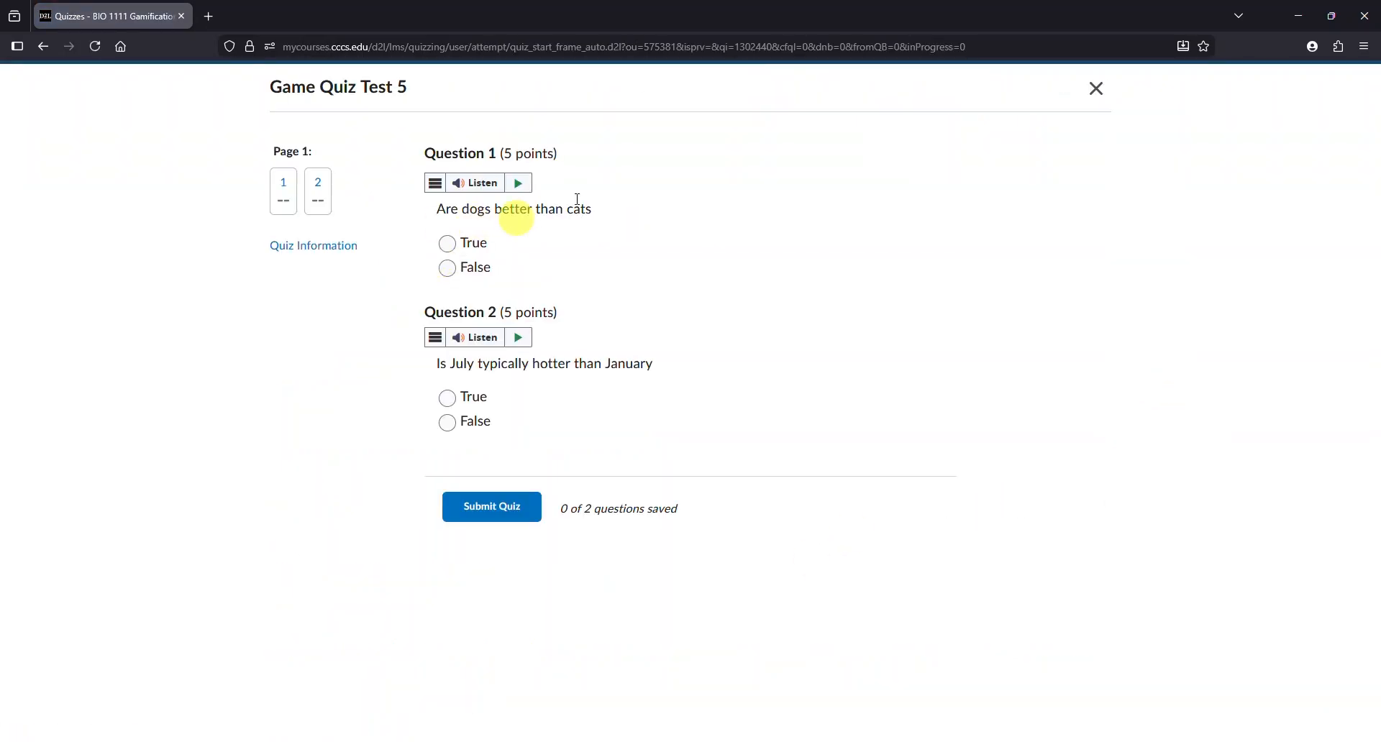
click(449, 269)
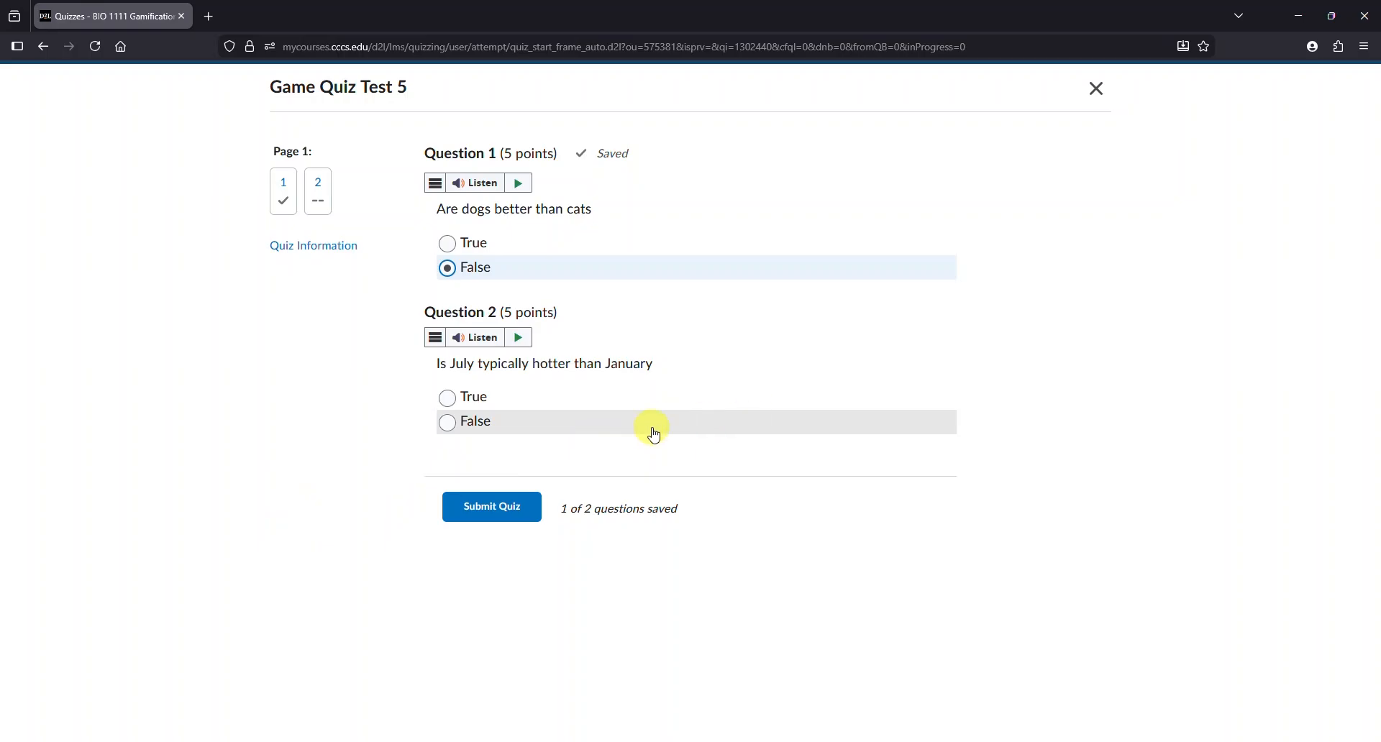
click(448, 423)
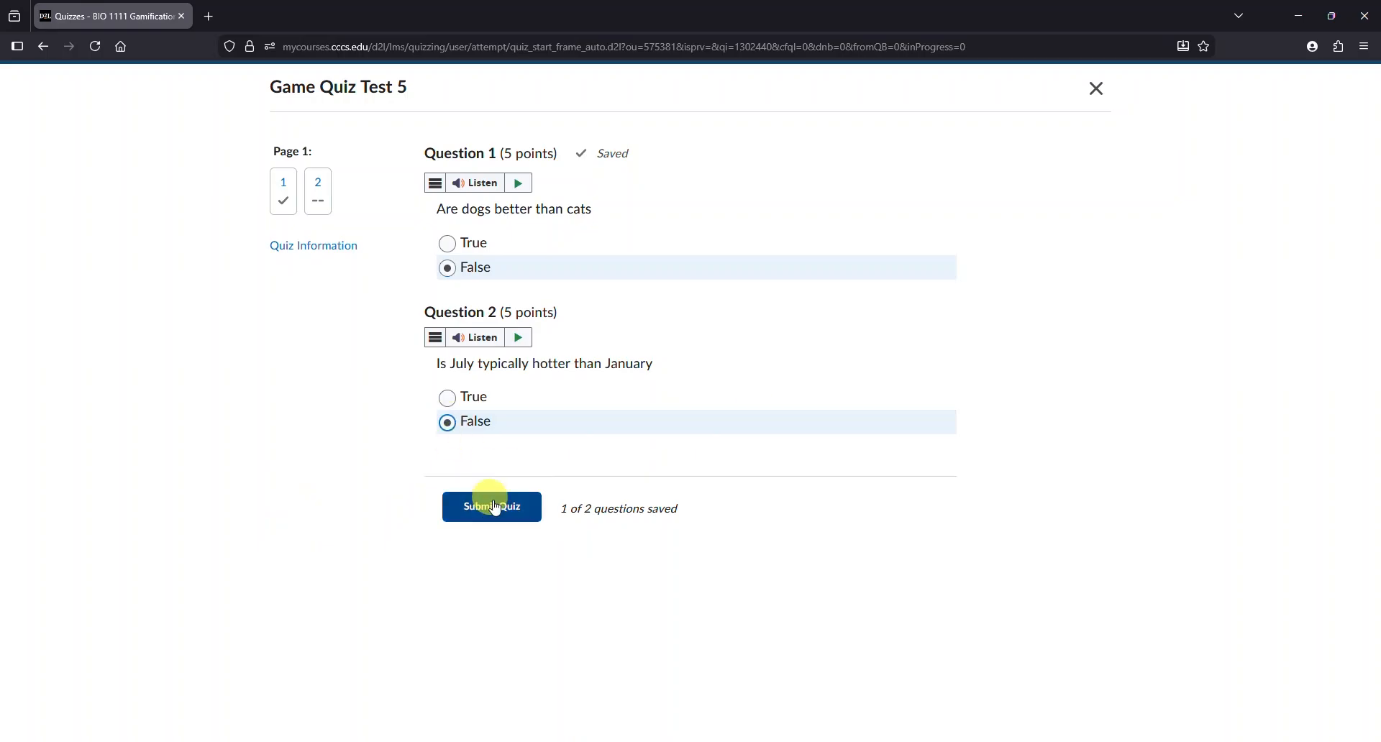
click(501, 524)
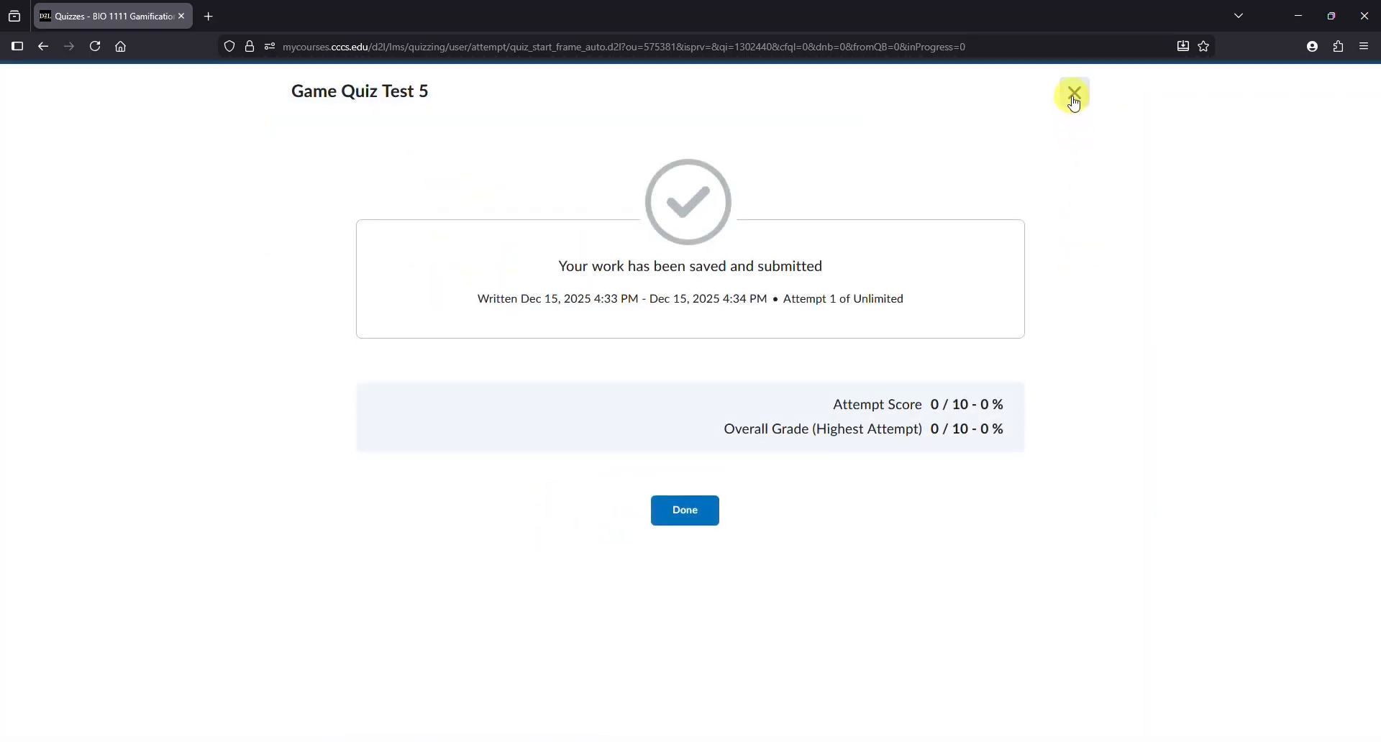
click(685, 510)
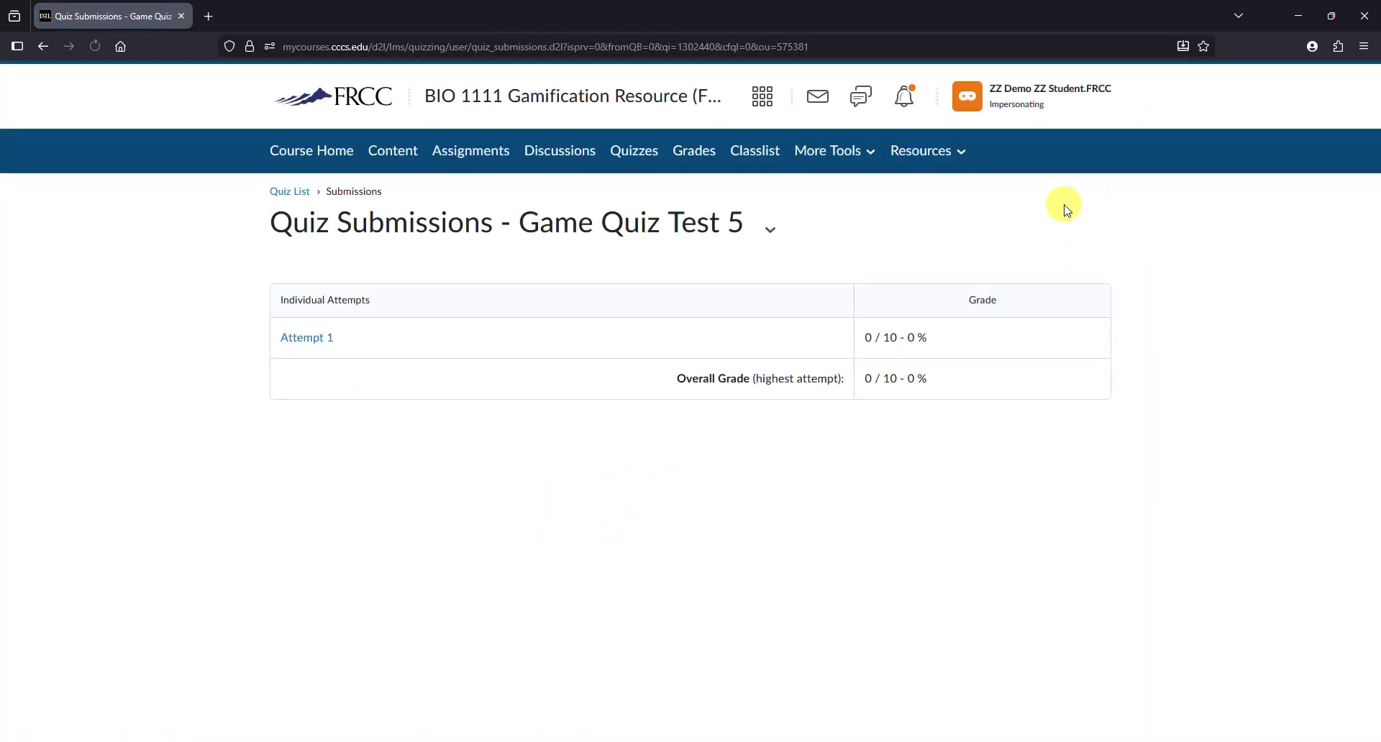
- Stop impersonating the demo student and return to the grade book
click(1008, 105)
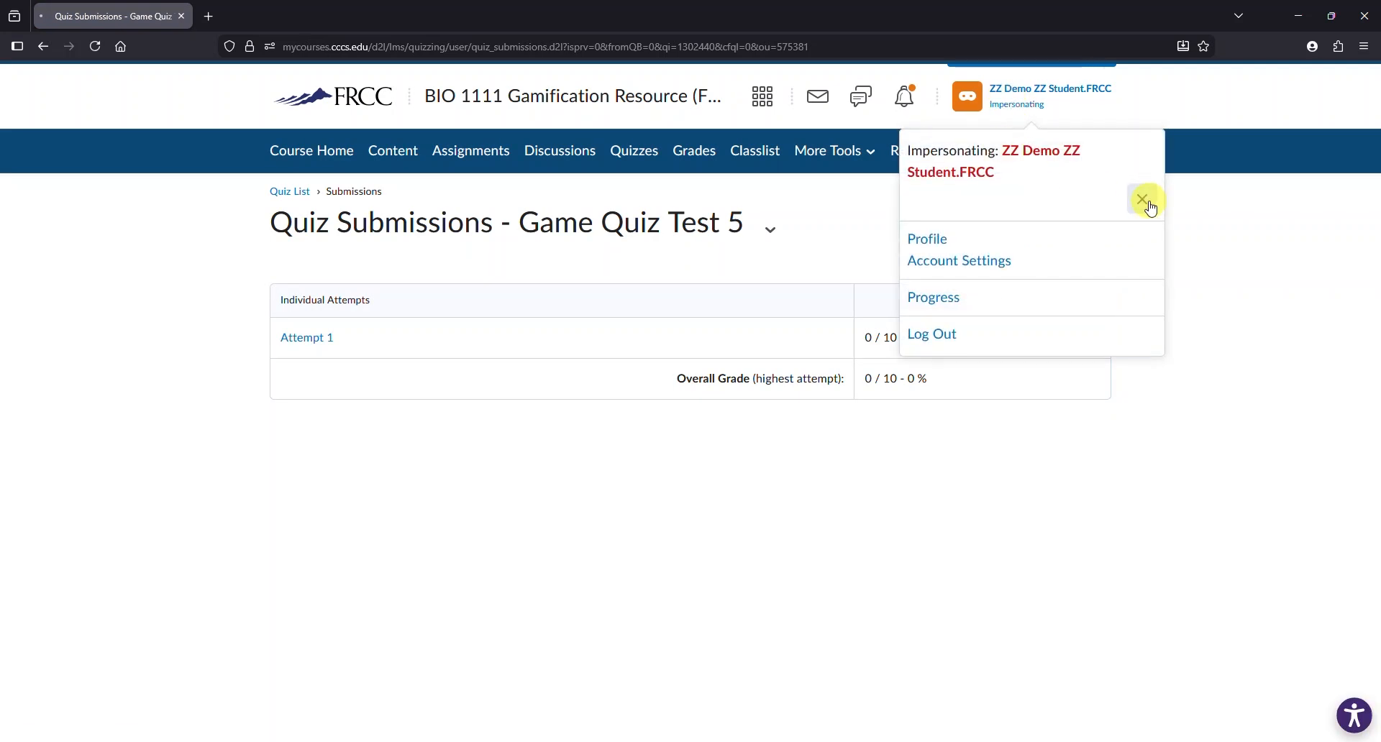
click(1148, 204)
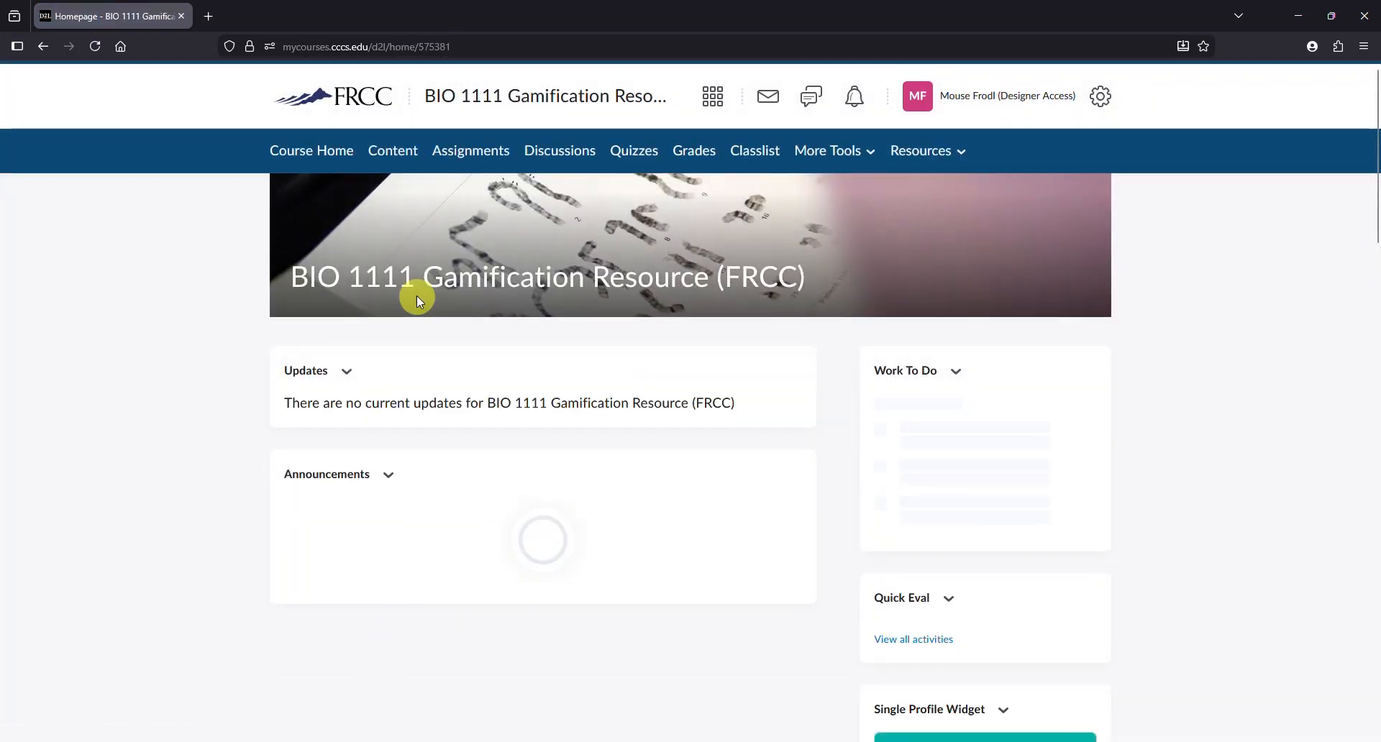
click(700, 156)
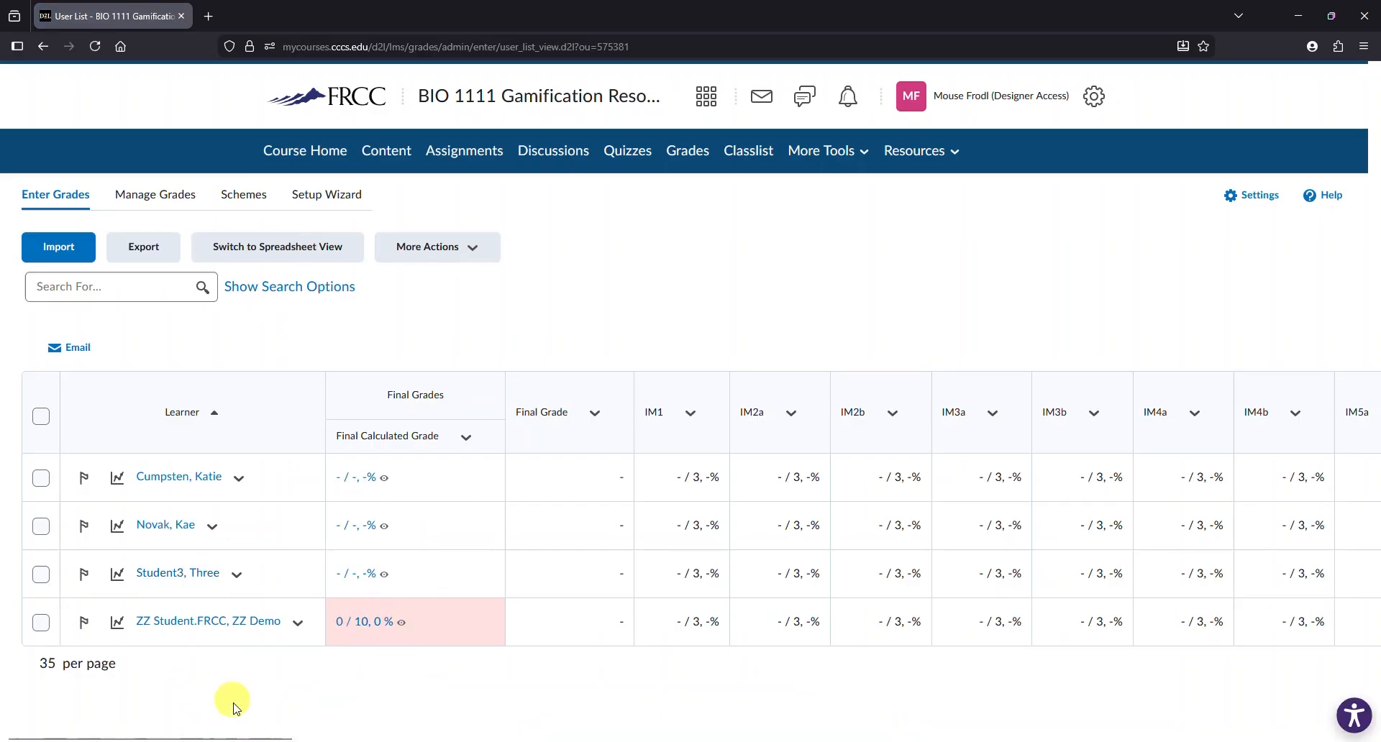
- Scroll across the grade book to check the Game Quiz Test 5 and Zombie Tally scores
drag(233, 738, 1246, 737)
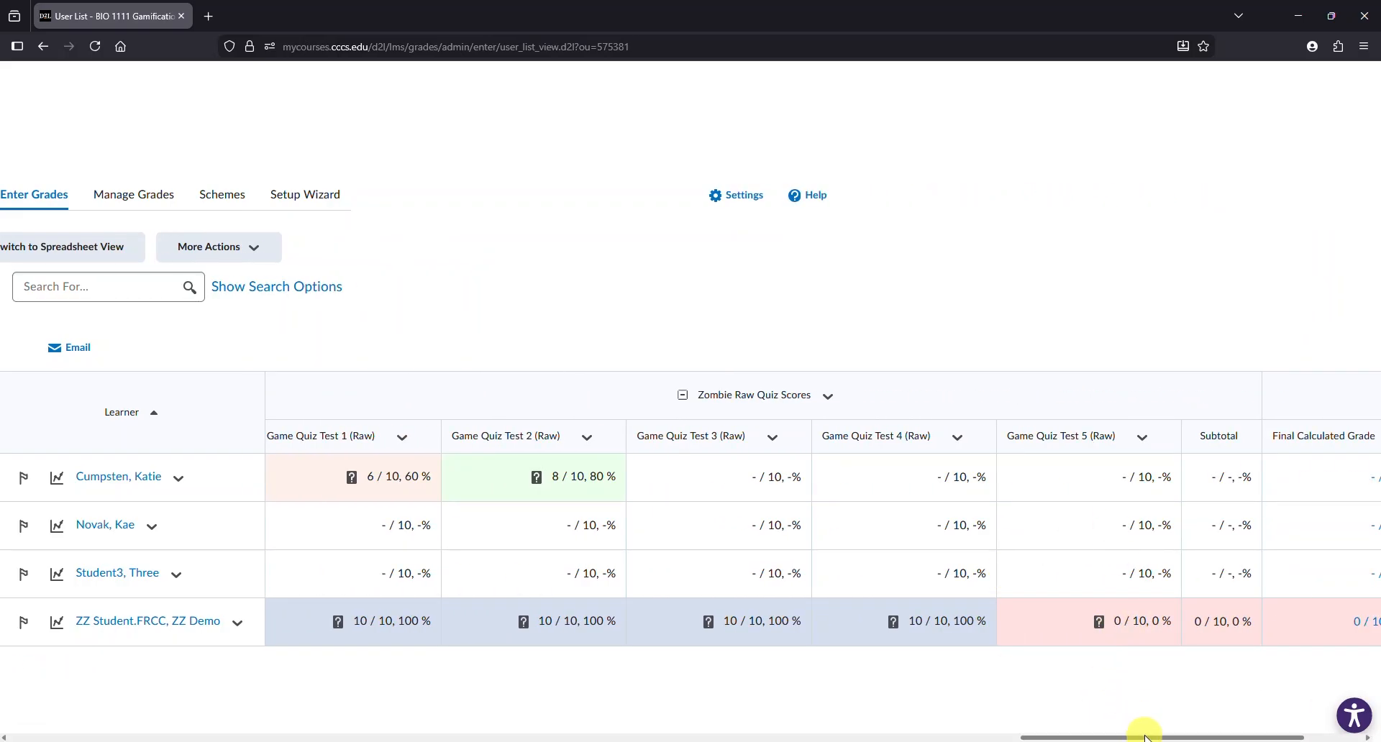
drag(1145, 737, 924, 739)
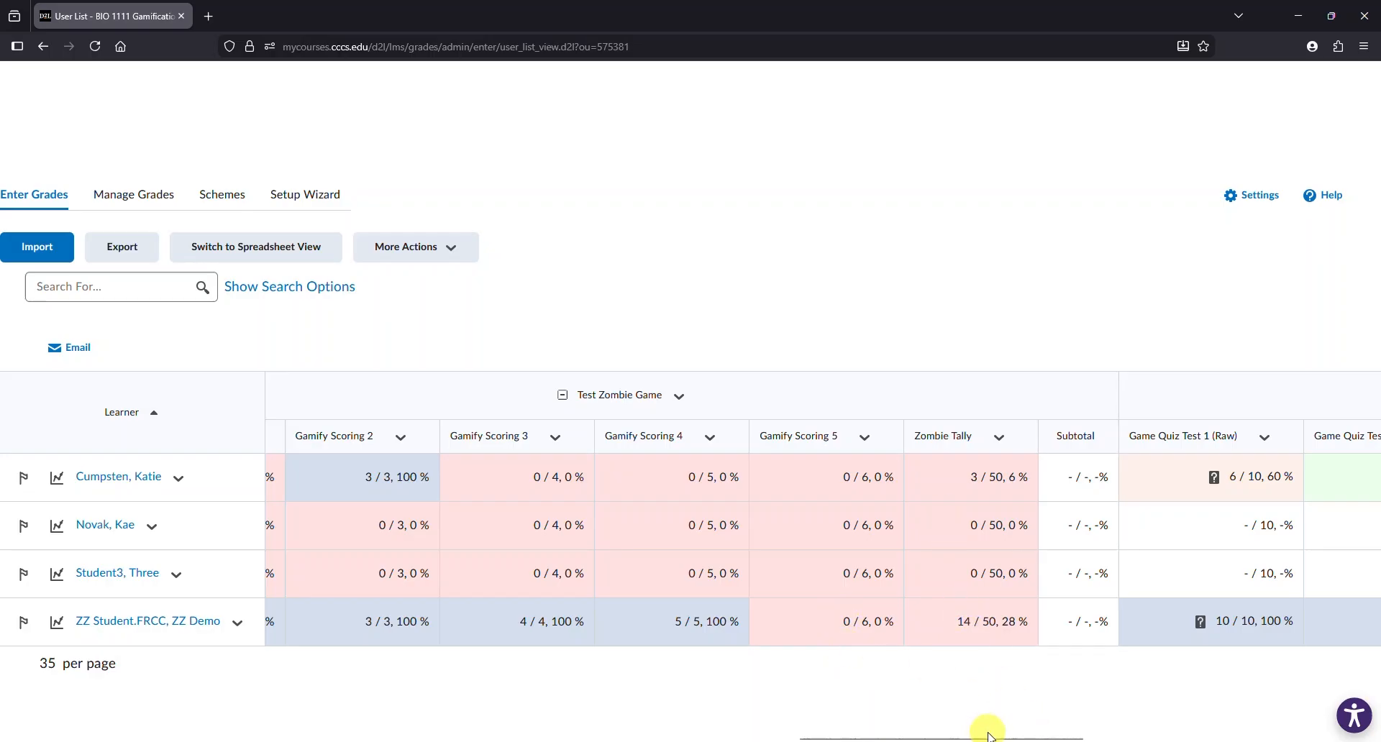
drag(991, 738, 115, 737)
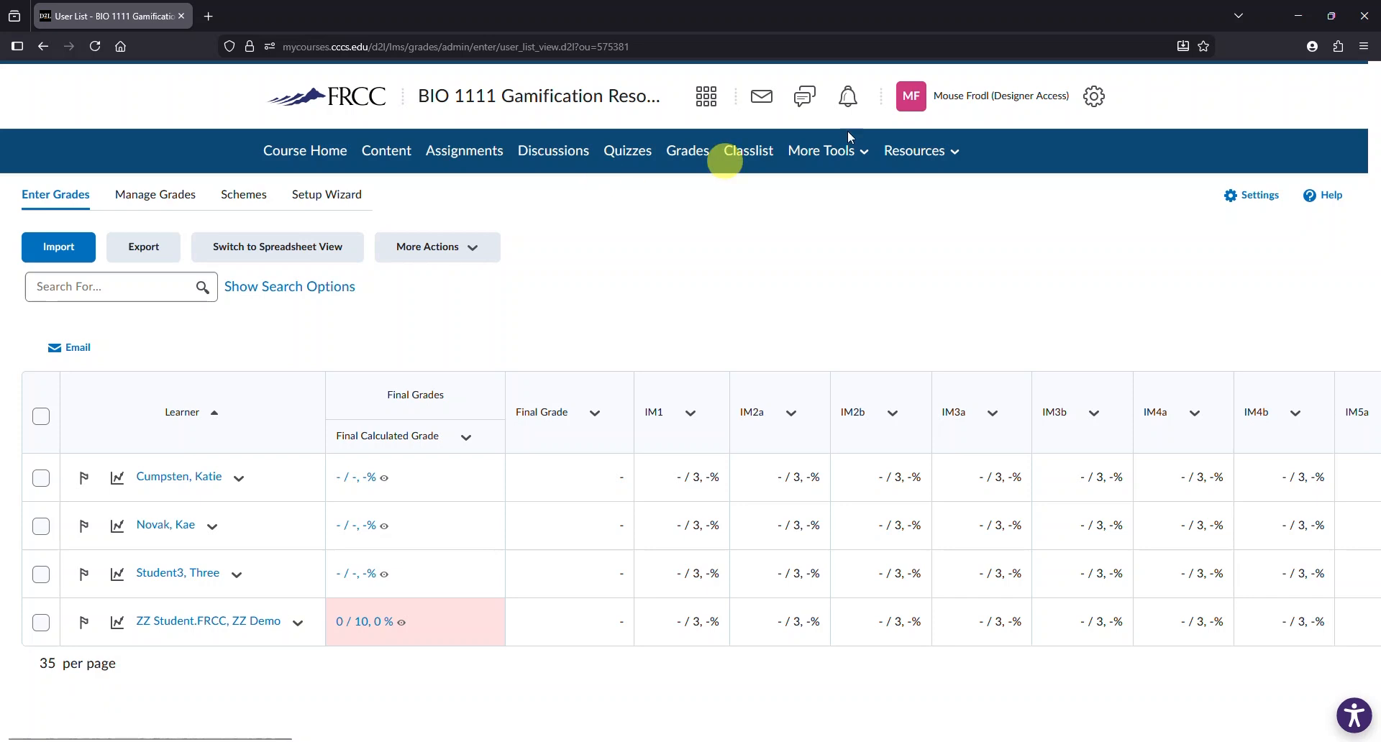
- Impersonate the demo student account from the classlist
click(754, 154)
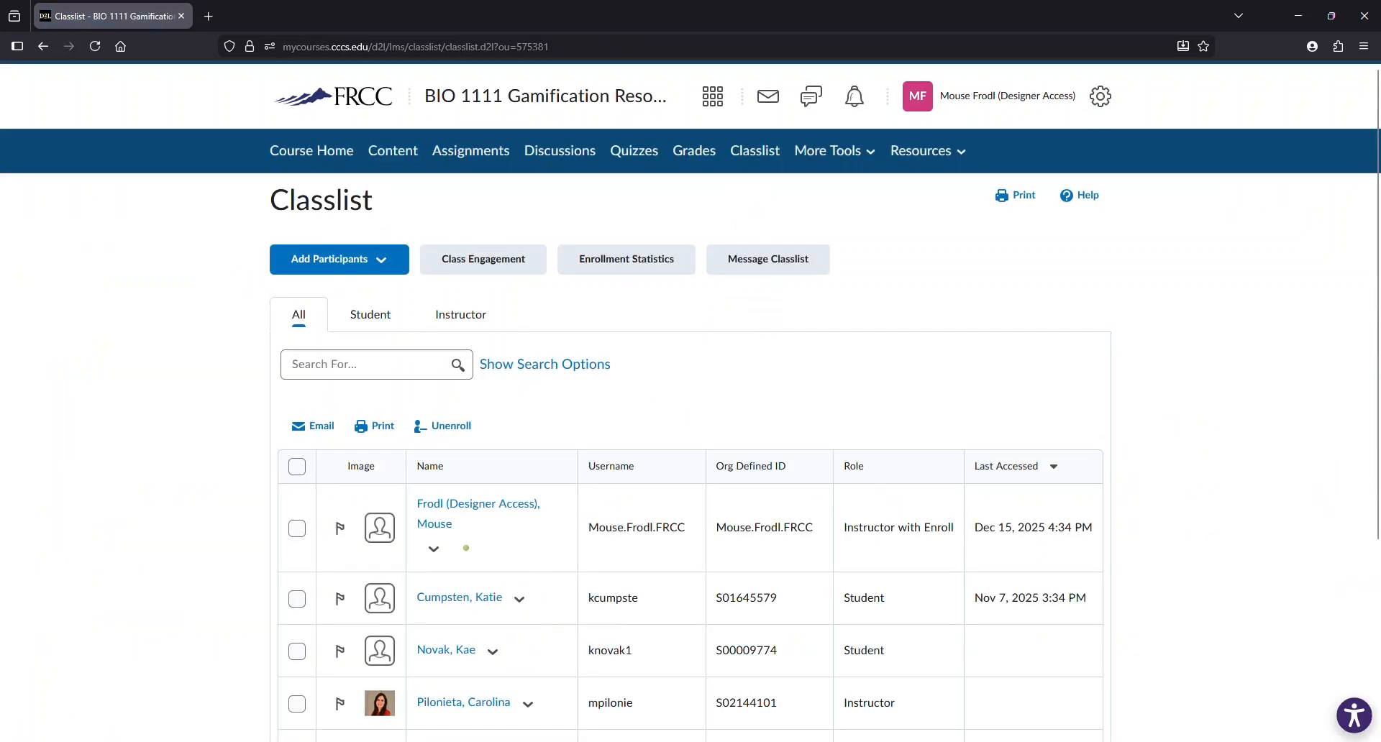
scroll(1048, 588, down, 2)
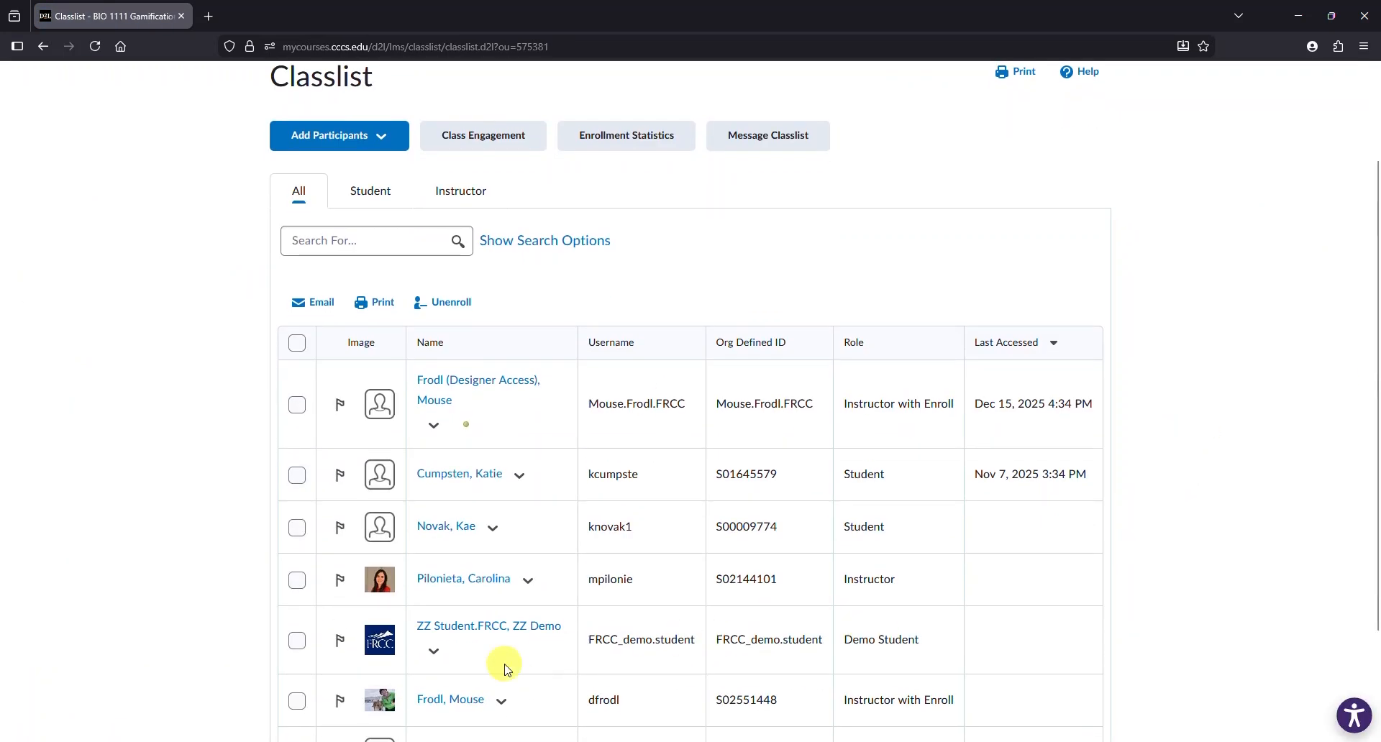
click(434, 651)
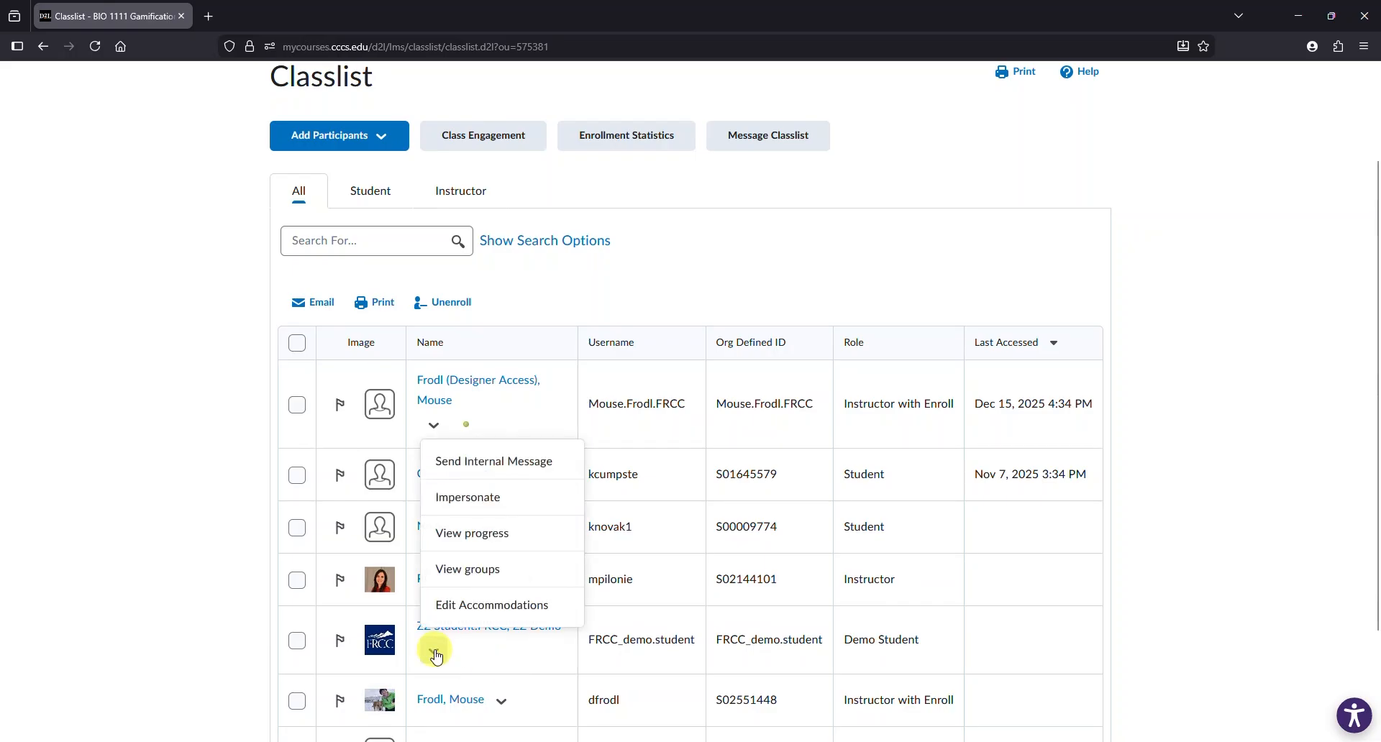
click(493, 507)
click(586, 260)
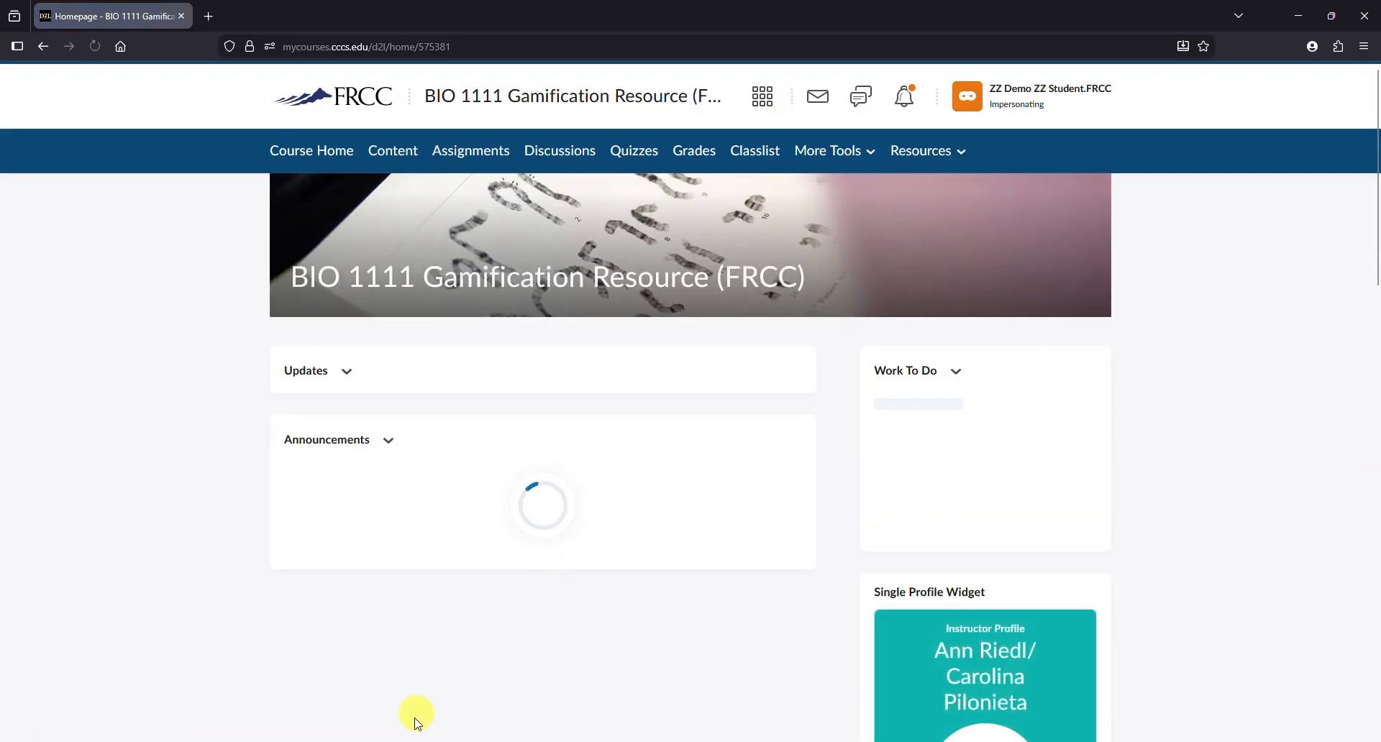
- As the demo student, take Game Quiz Test 5 answering True then False and submit it
click(634, 155)
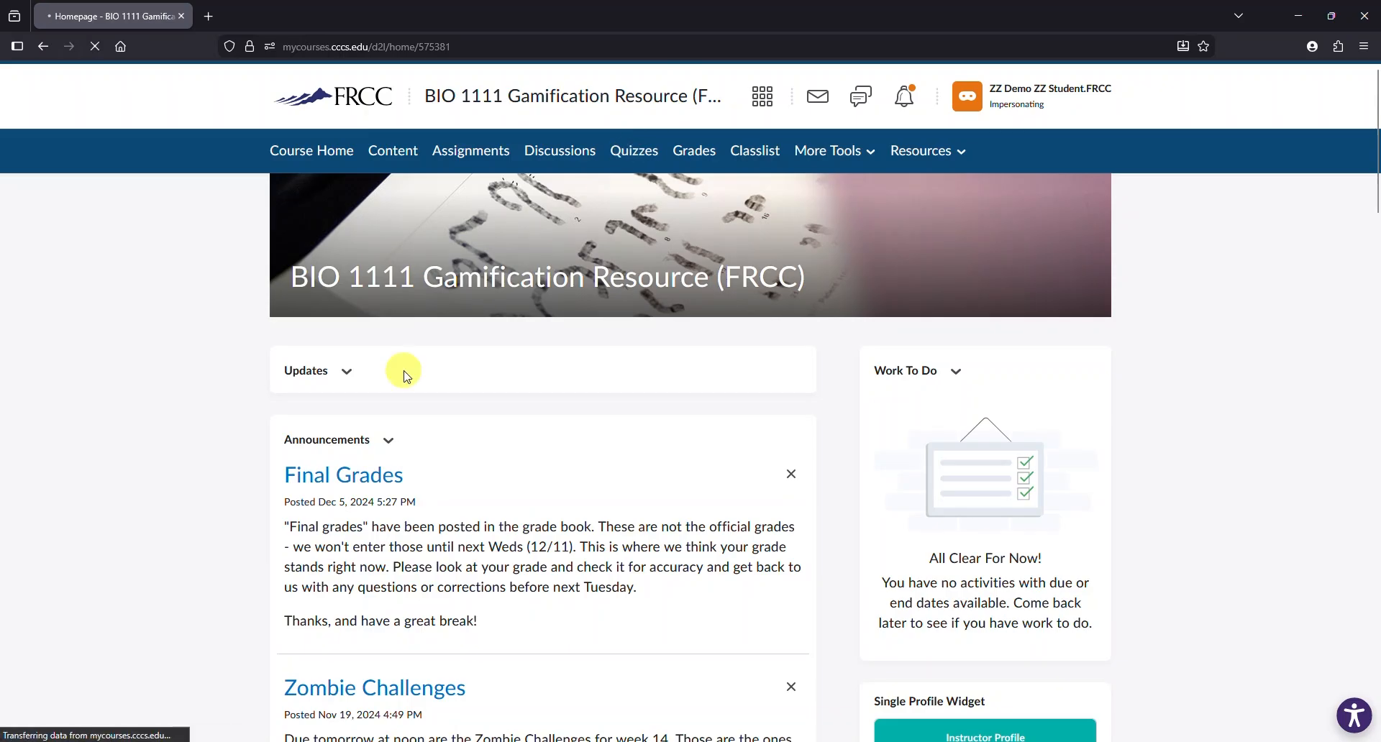
click(348, 516)
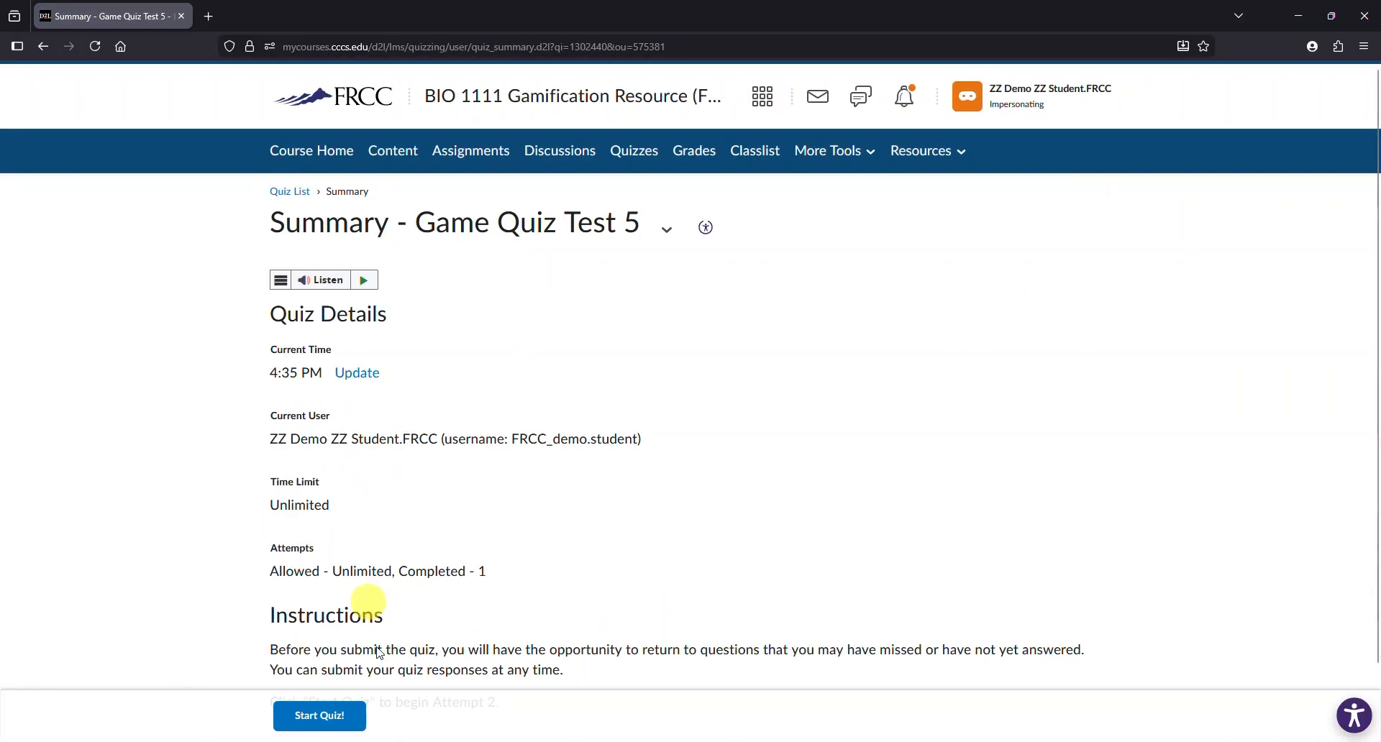
click(338, 719)
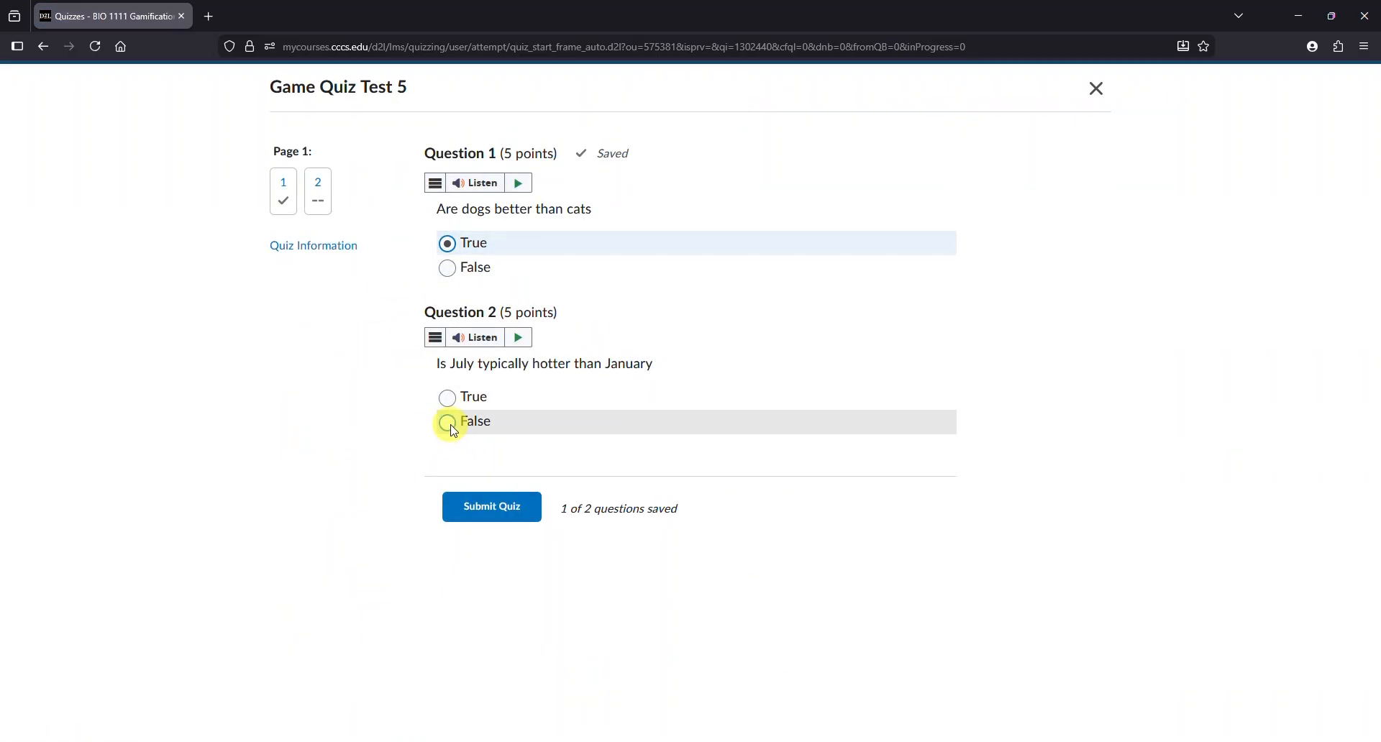
click(488, 508)
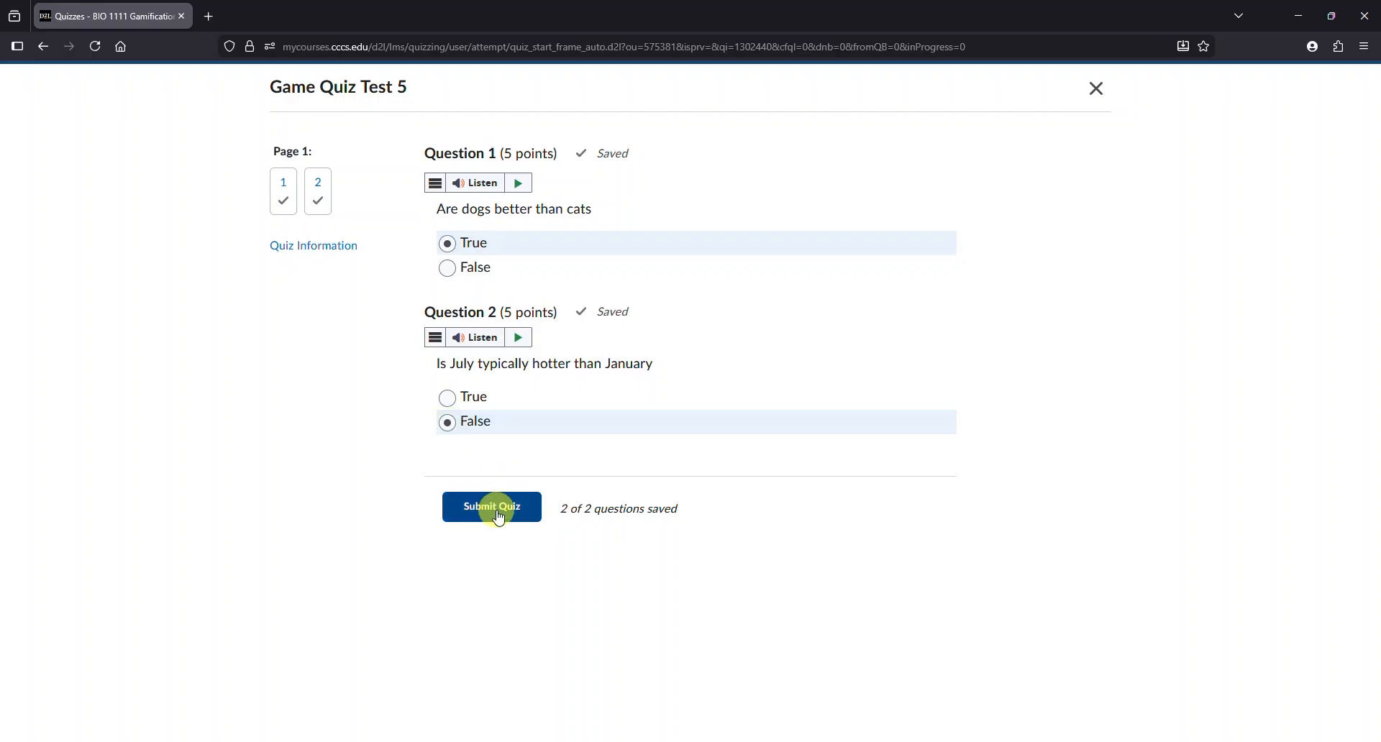
click(447, 297)
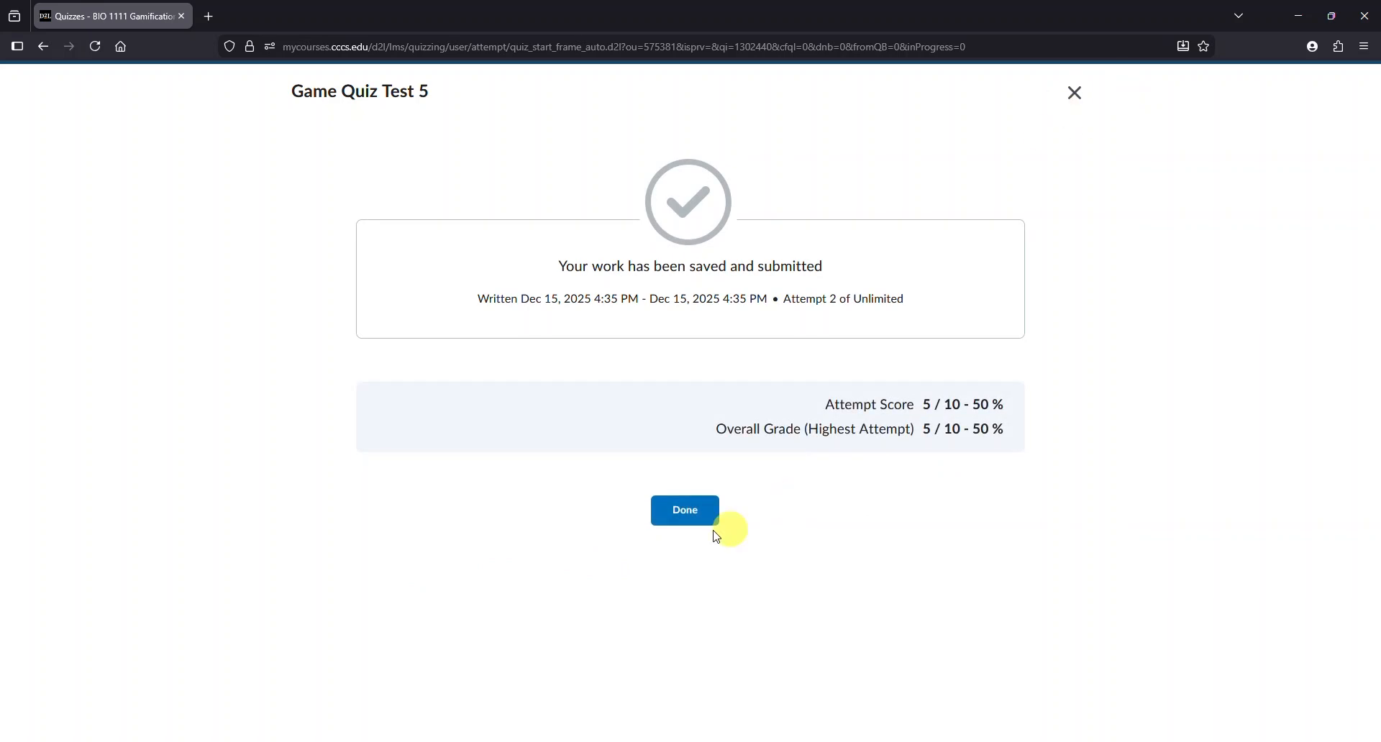
click(684, 512)
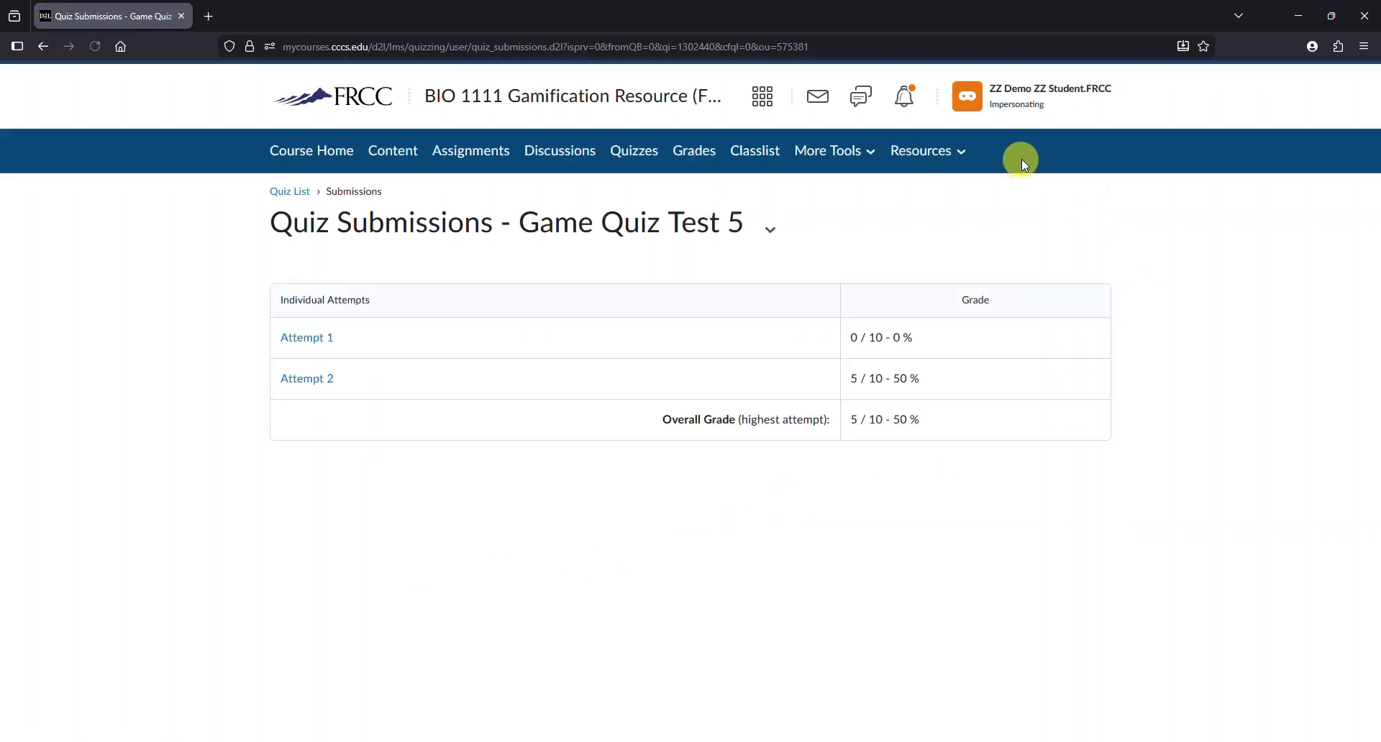
- Stop impersonating the demo student
click(1018, 104)
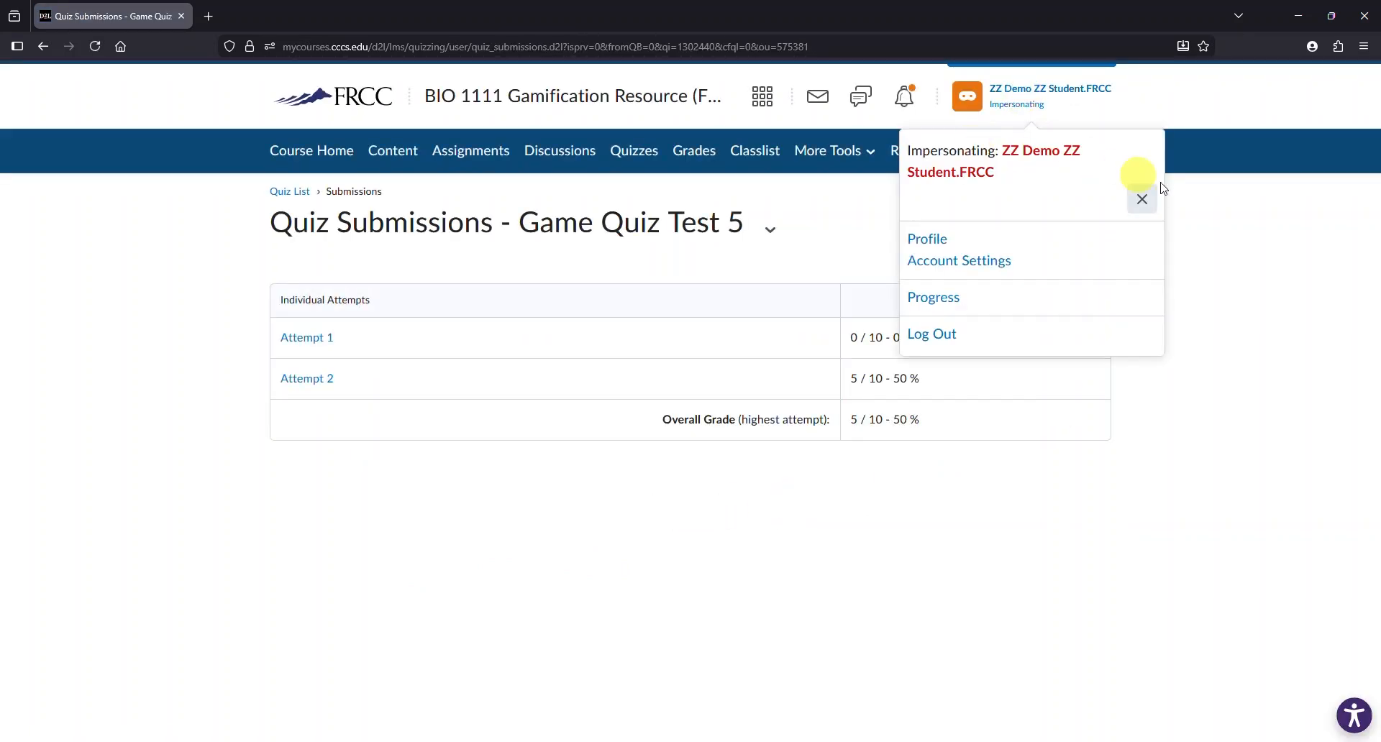
click(1149, 205)
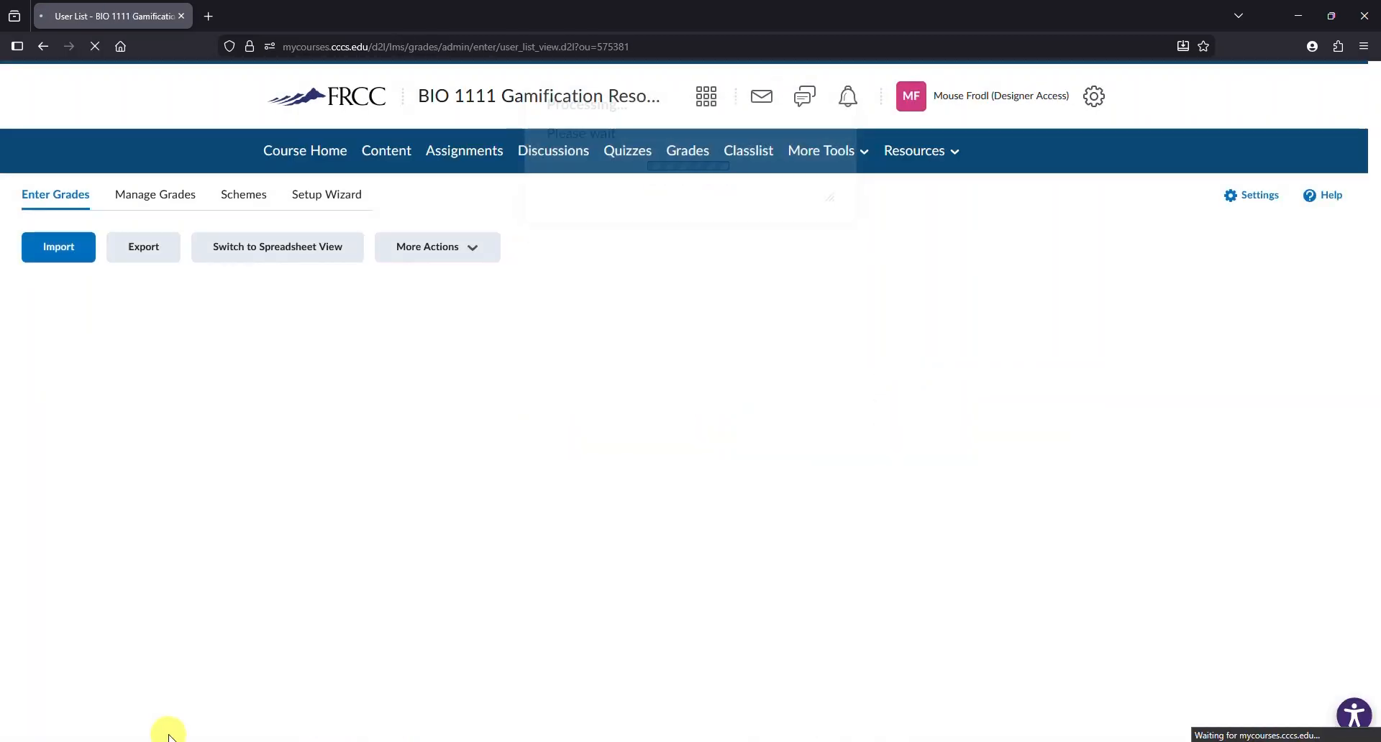
- Edit the Game Quiz Test 5 (Raw) grade item to exclude it from the final grade calculation
drag(154, 735, 997, 738)
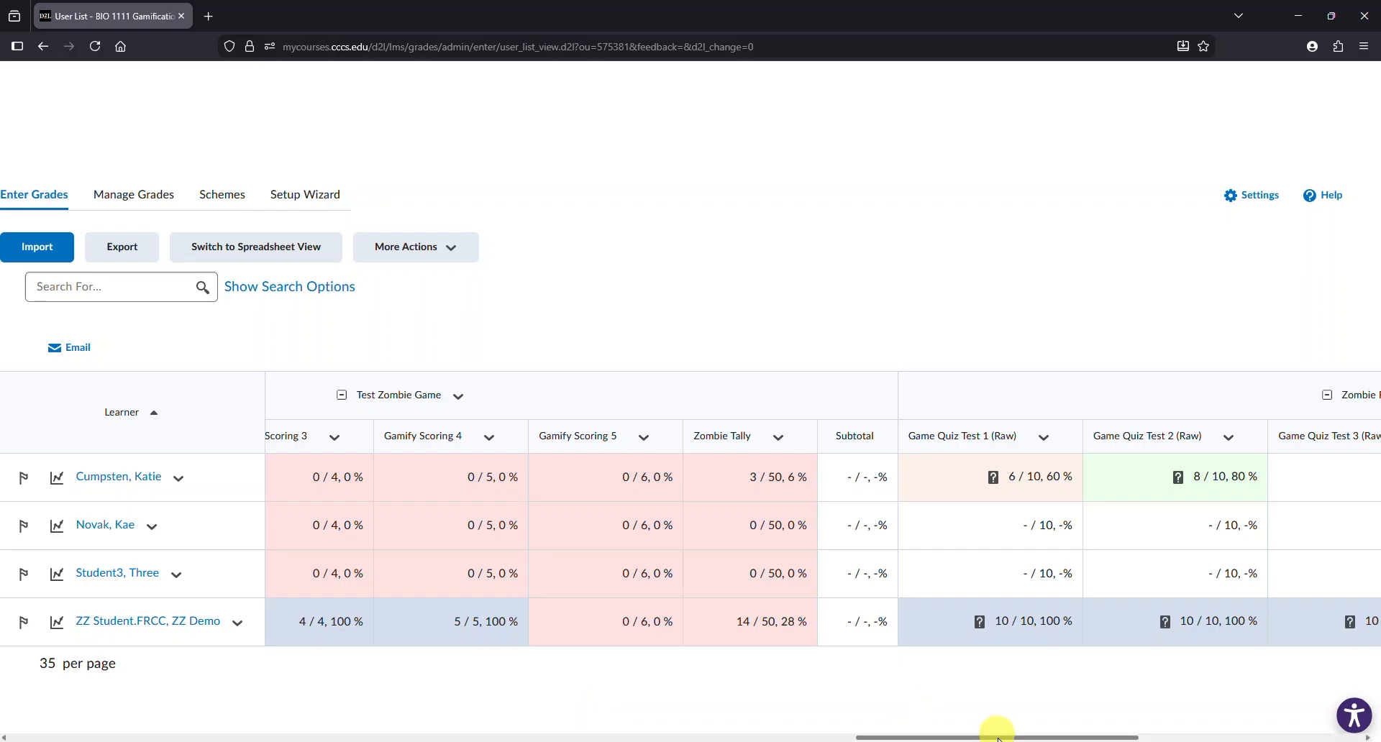
drag(1000, 738, 1131, 725)
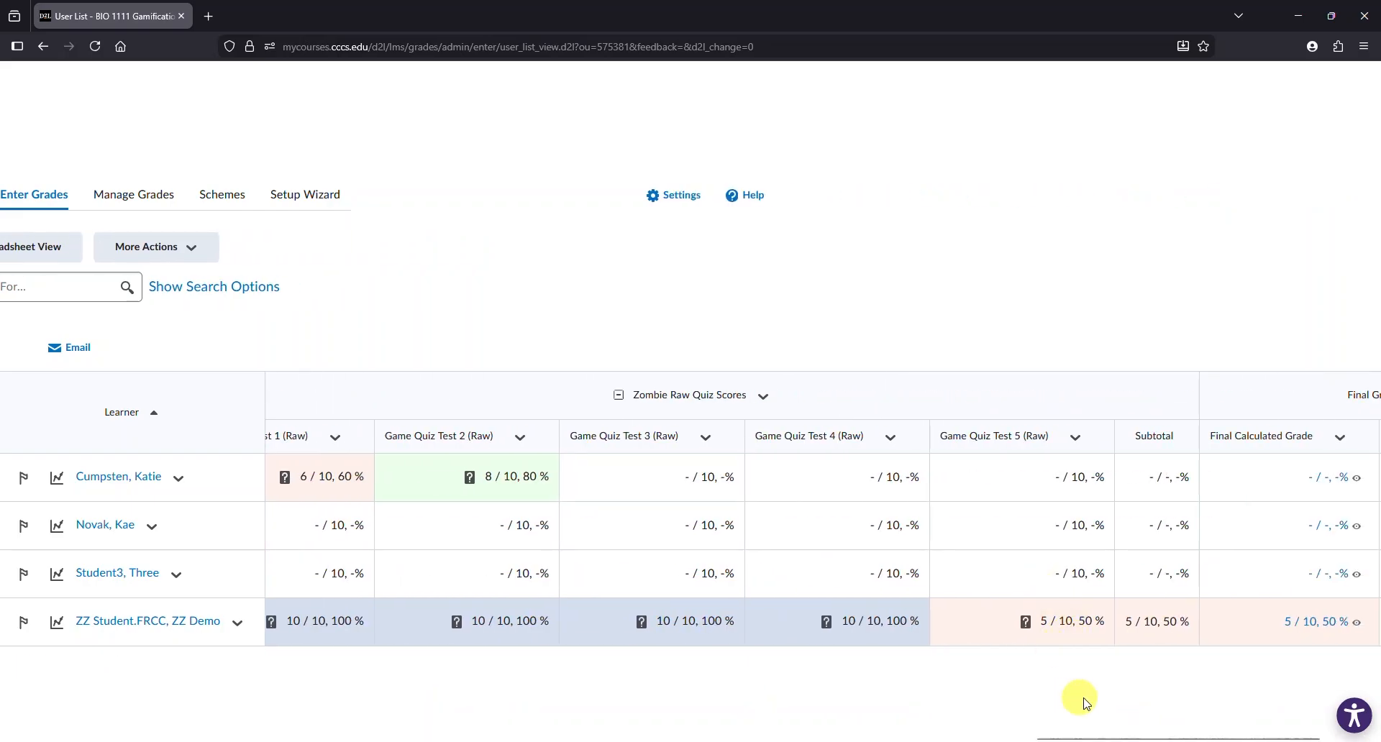
drag(1213, 737, 1261, 722)
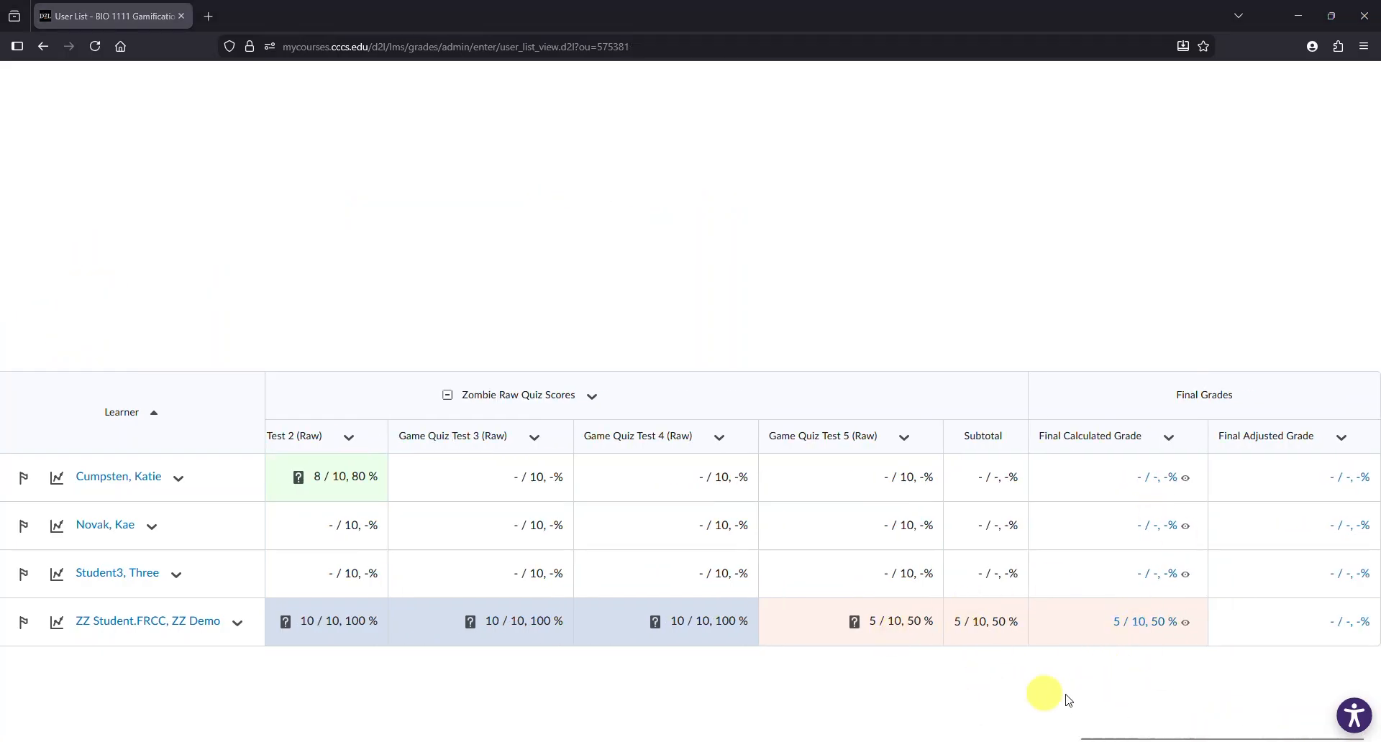
click(905, 440)
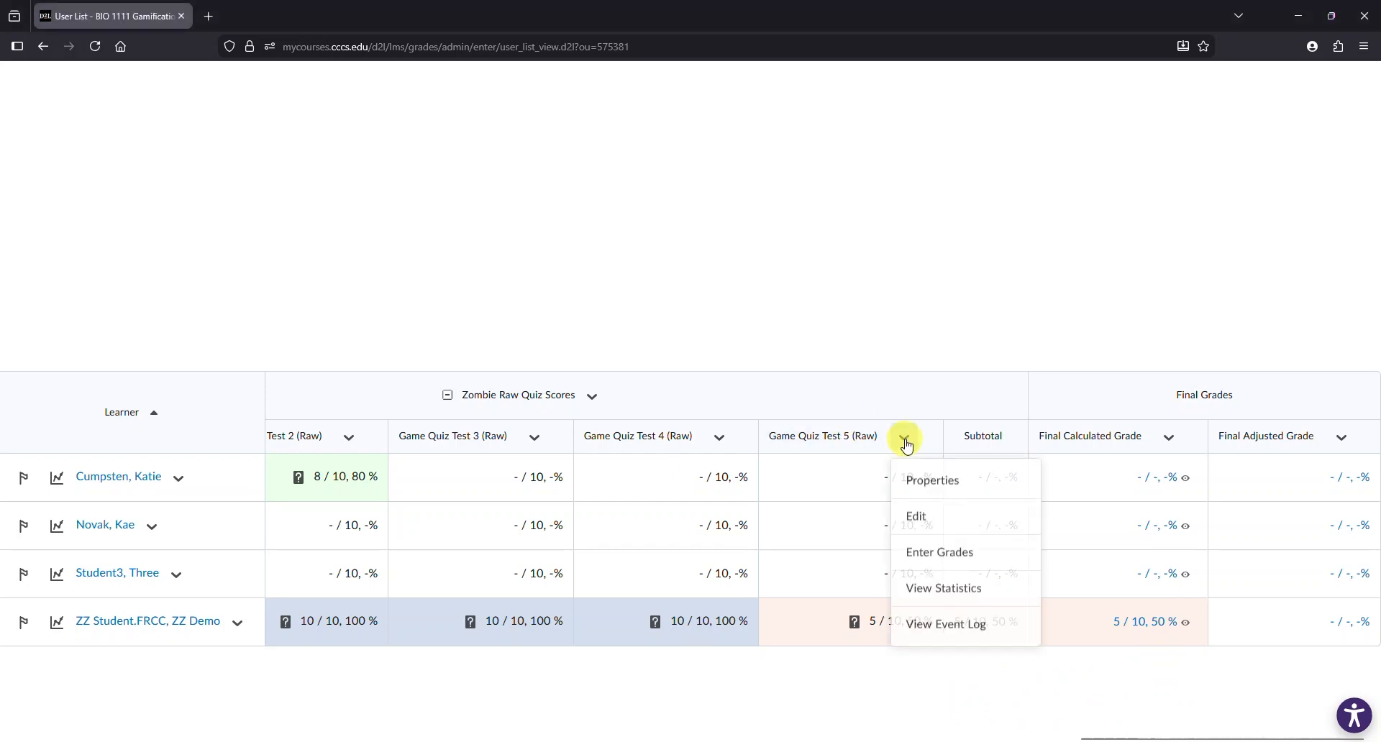
click(949, 521)
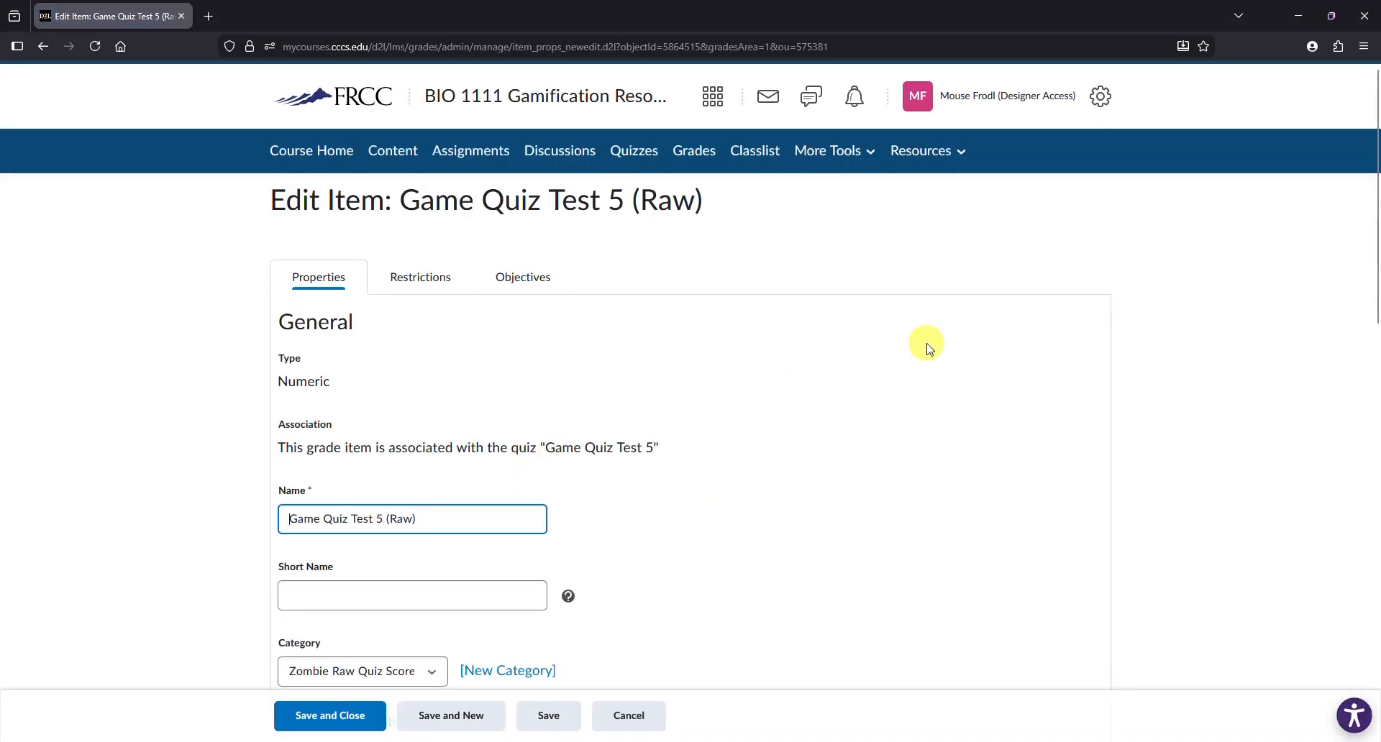
drag(1373, 144, 1374, 442)
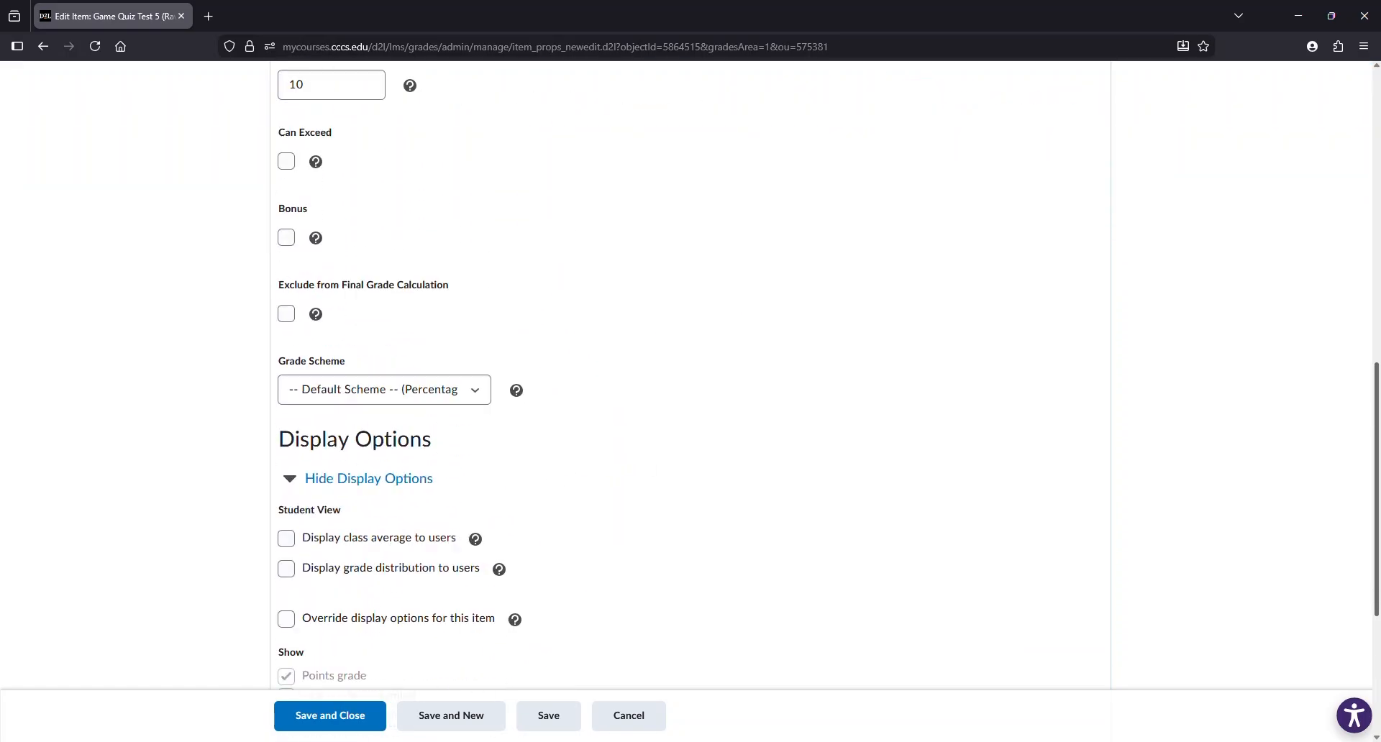
click(286, 316)
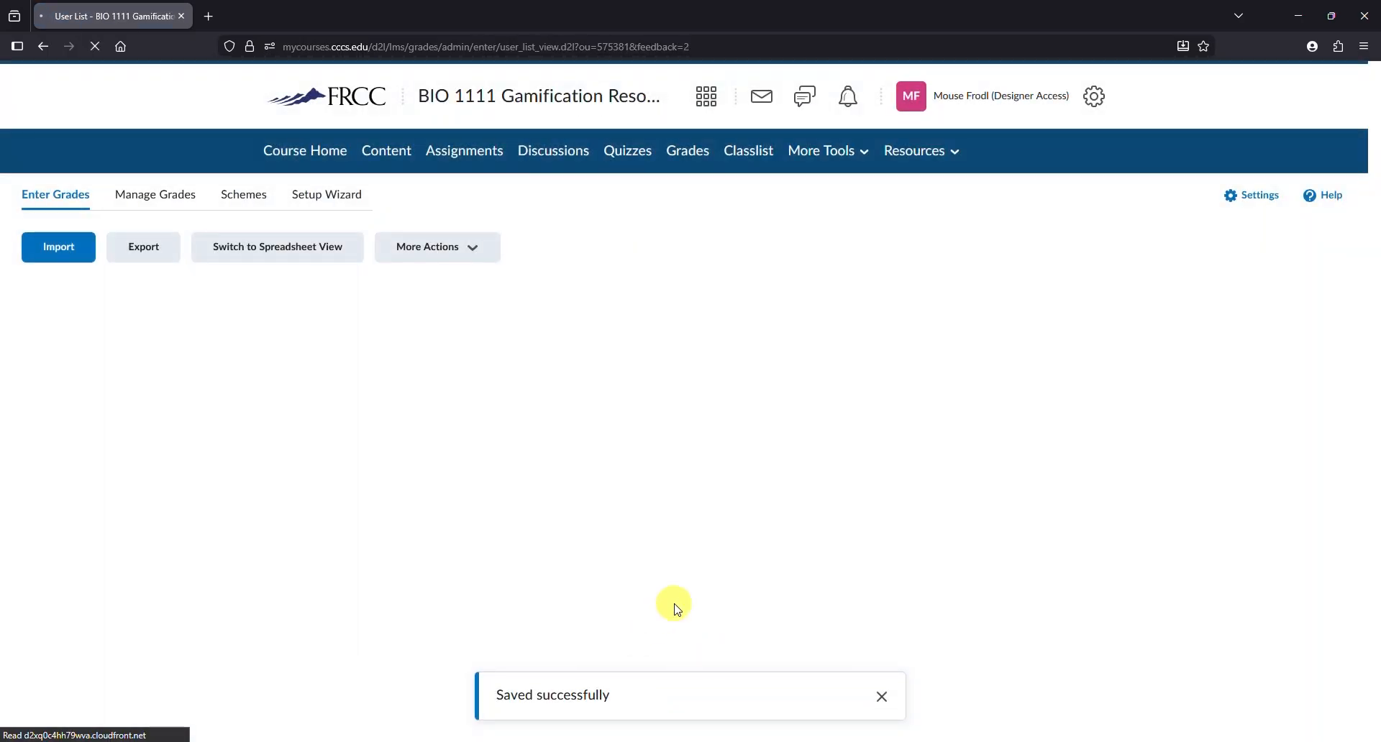
- Scroll across the grade book to check the Game Quiz Test 5 and Zombie Tally scores
drag(282, 737, 1288, 738)
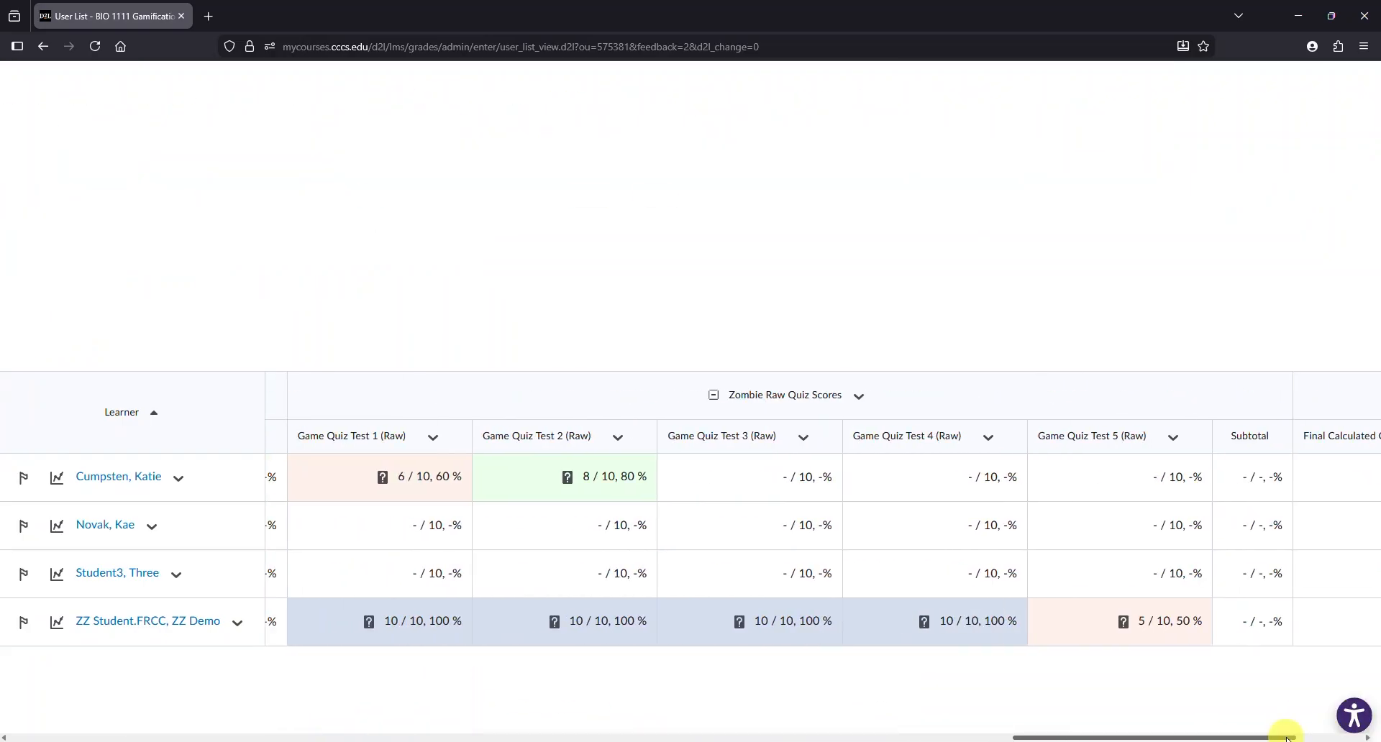
drag(1148, 738, 1038, 738)
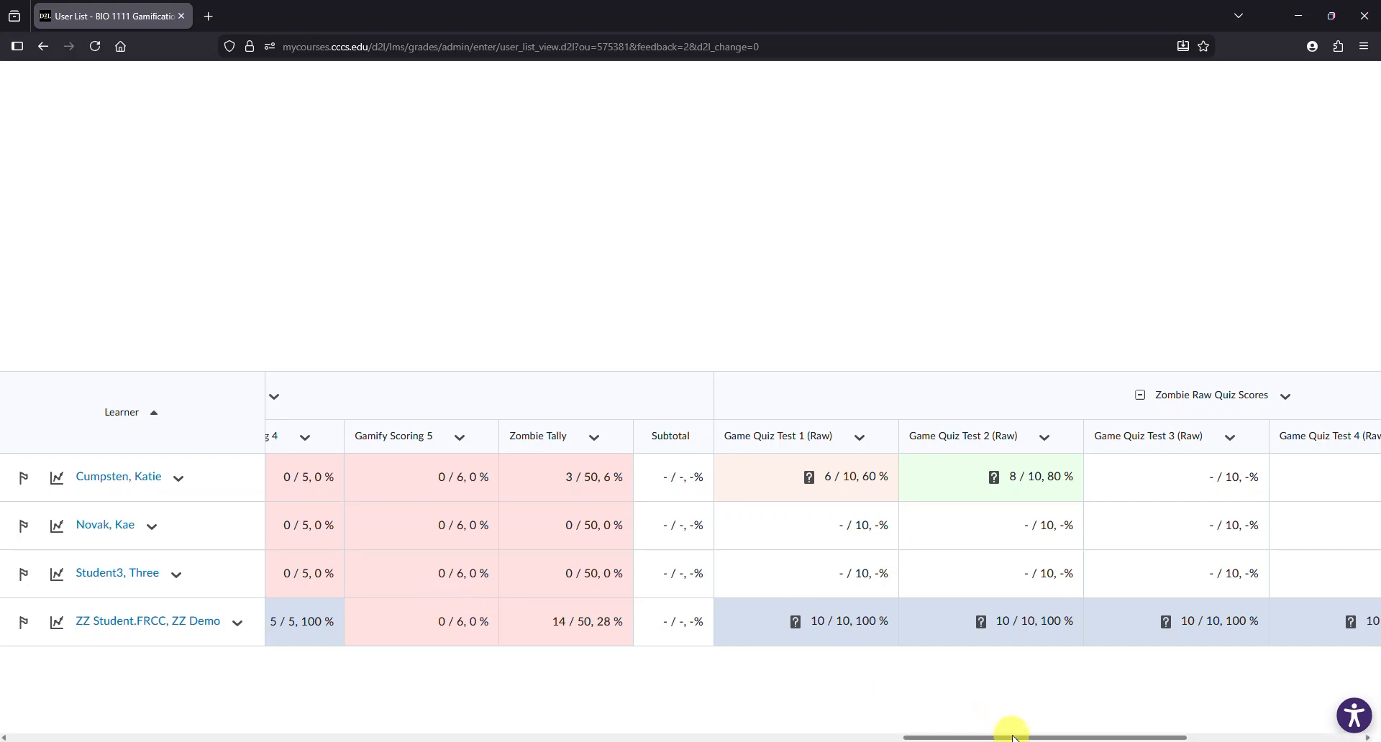
drag(1007, 738, 77, 739)
- Impersonate the demo student account again from the classlist
click(752, 153)
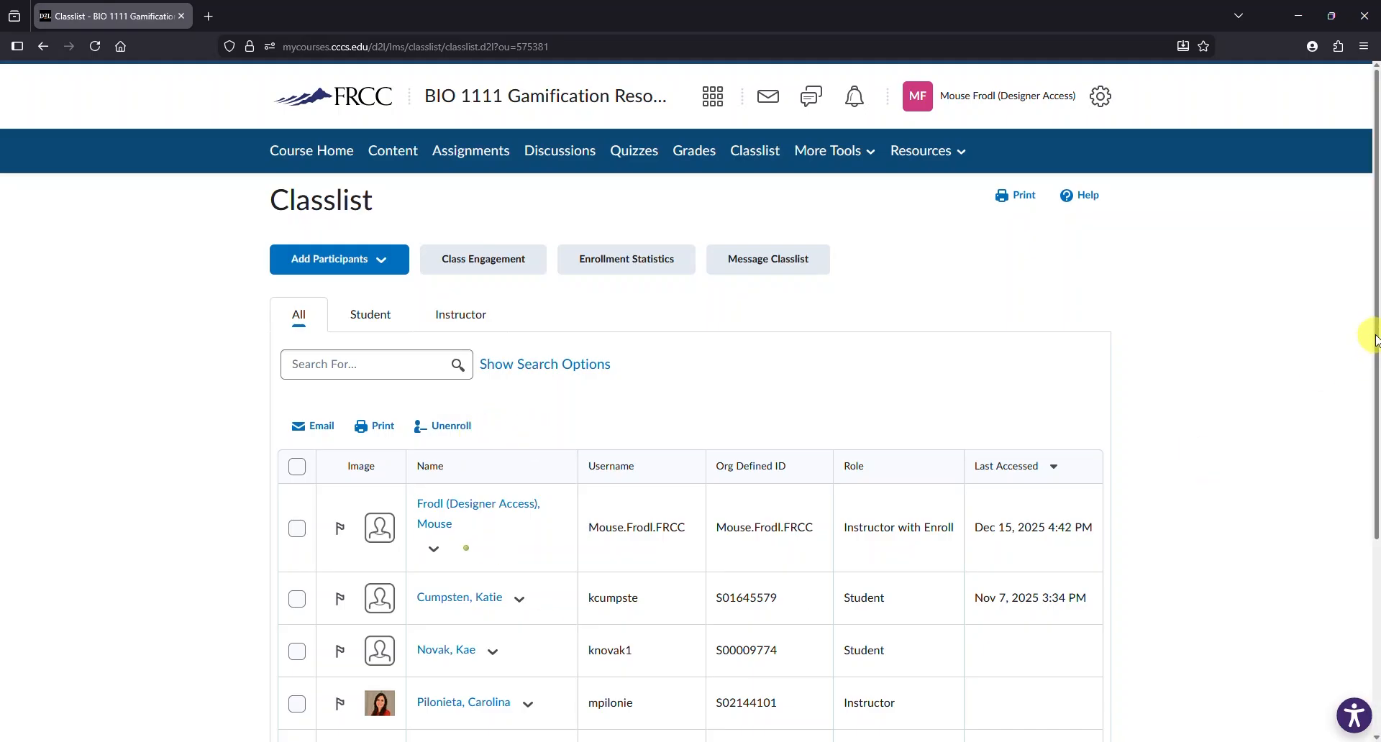
scroll(1369, 360, down, 2)
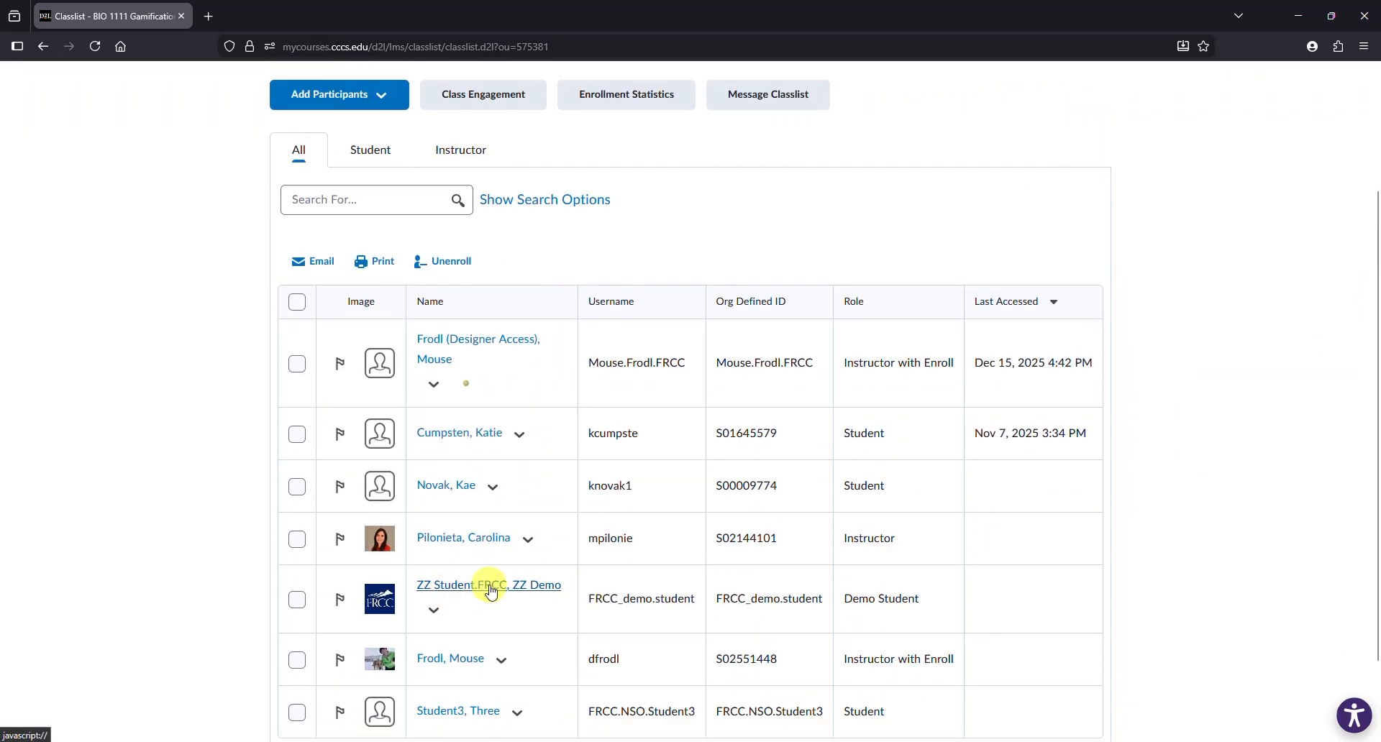
click(435, 612)
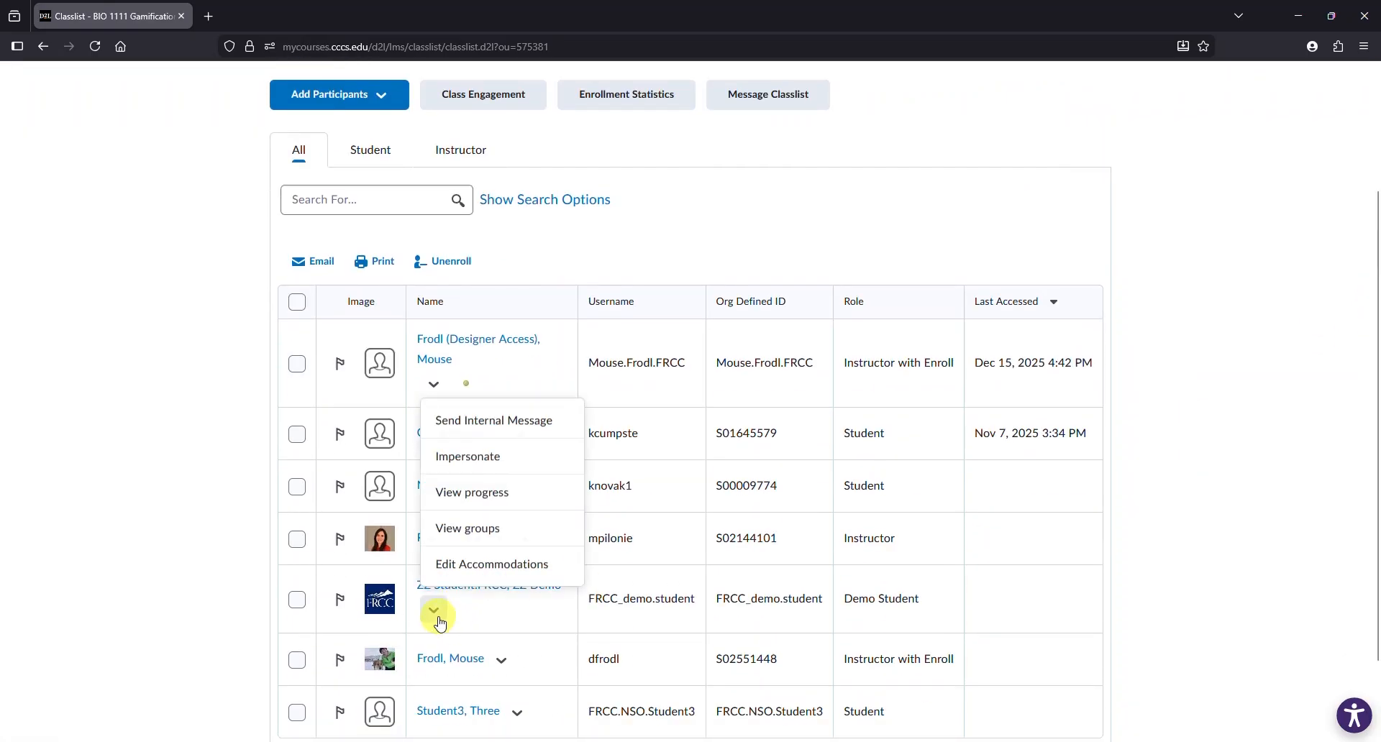
click(488, 461)
click(586, 263)
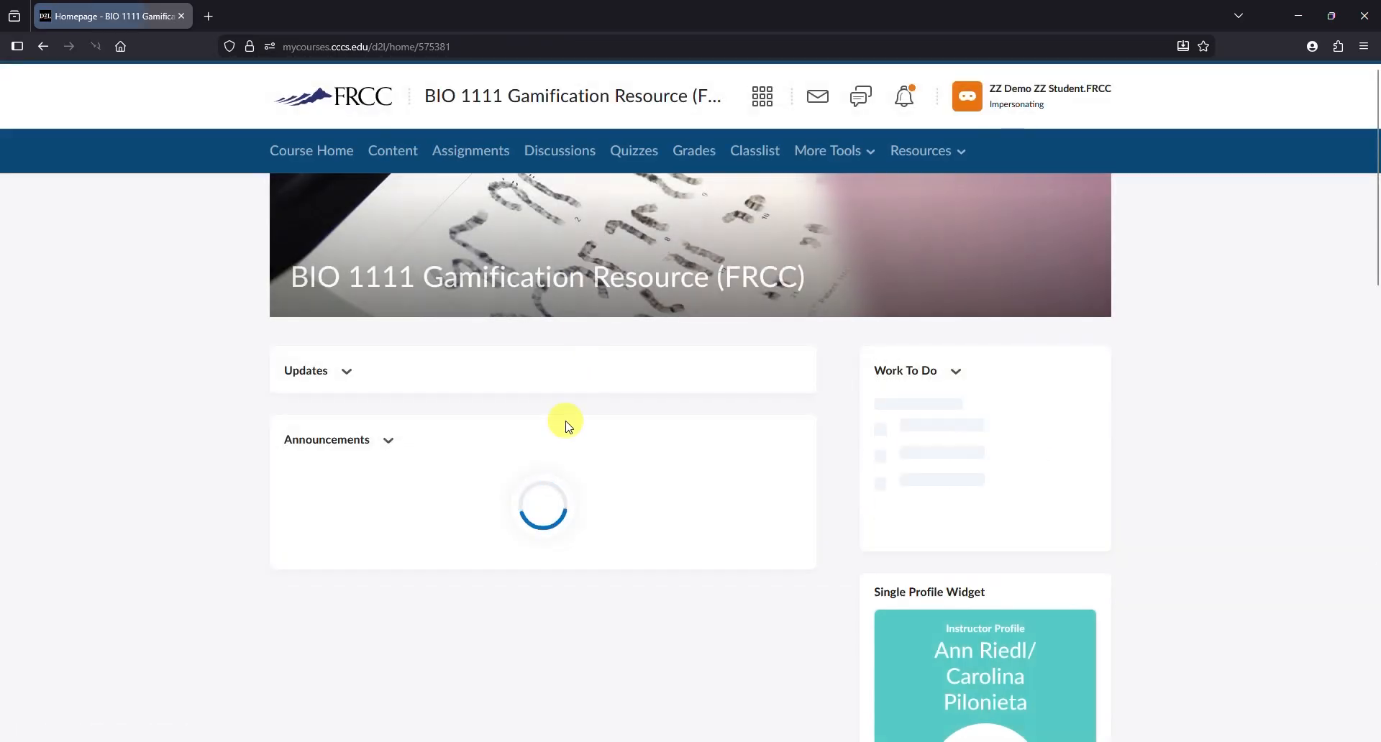
- As the demo student, take Game Quiz Test 5 answering True to both questions and submit it
click(636, 151)
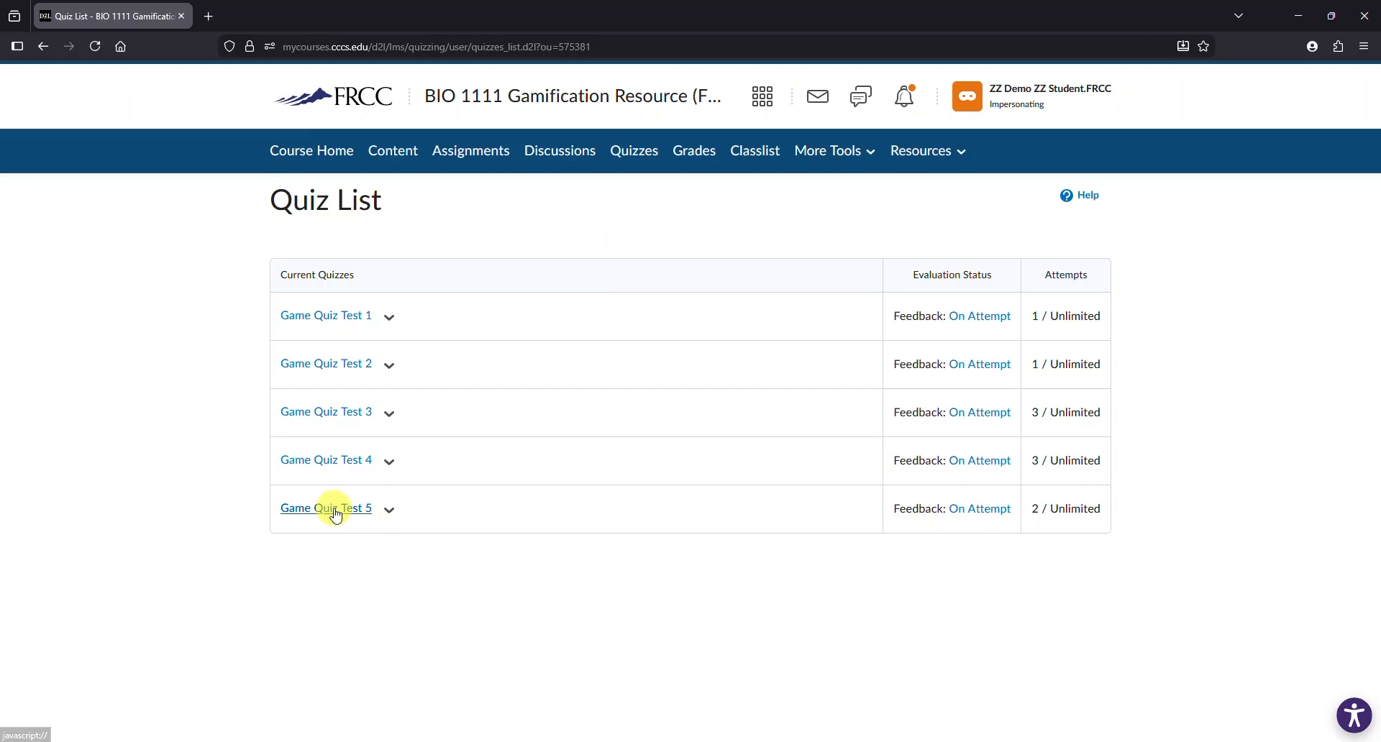
click(335, 512)
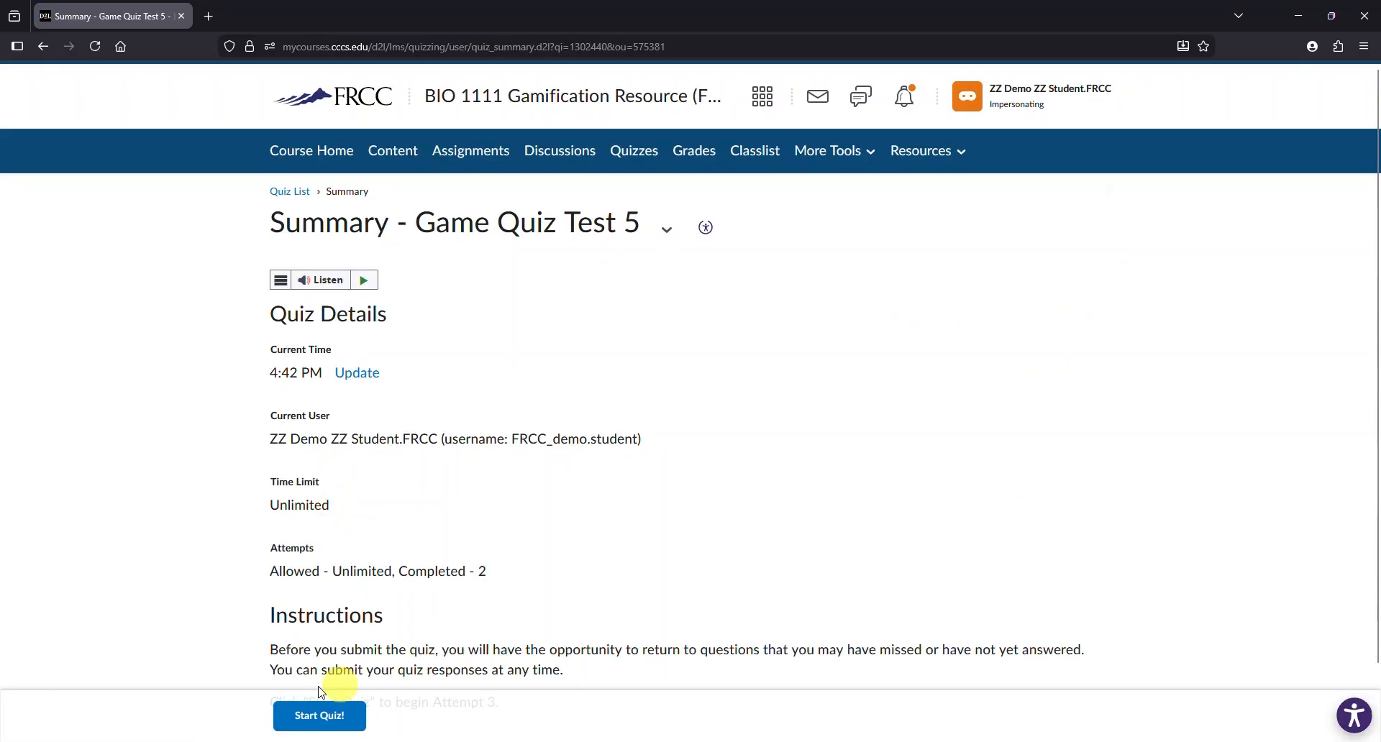
click(321, 716)
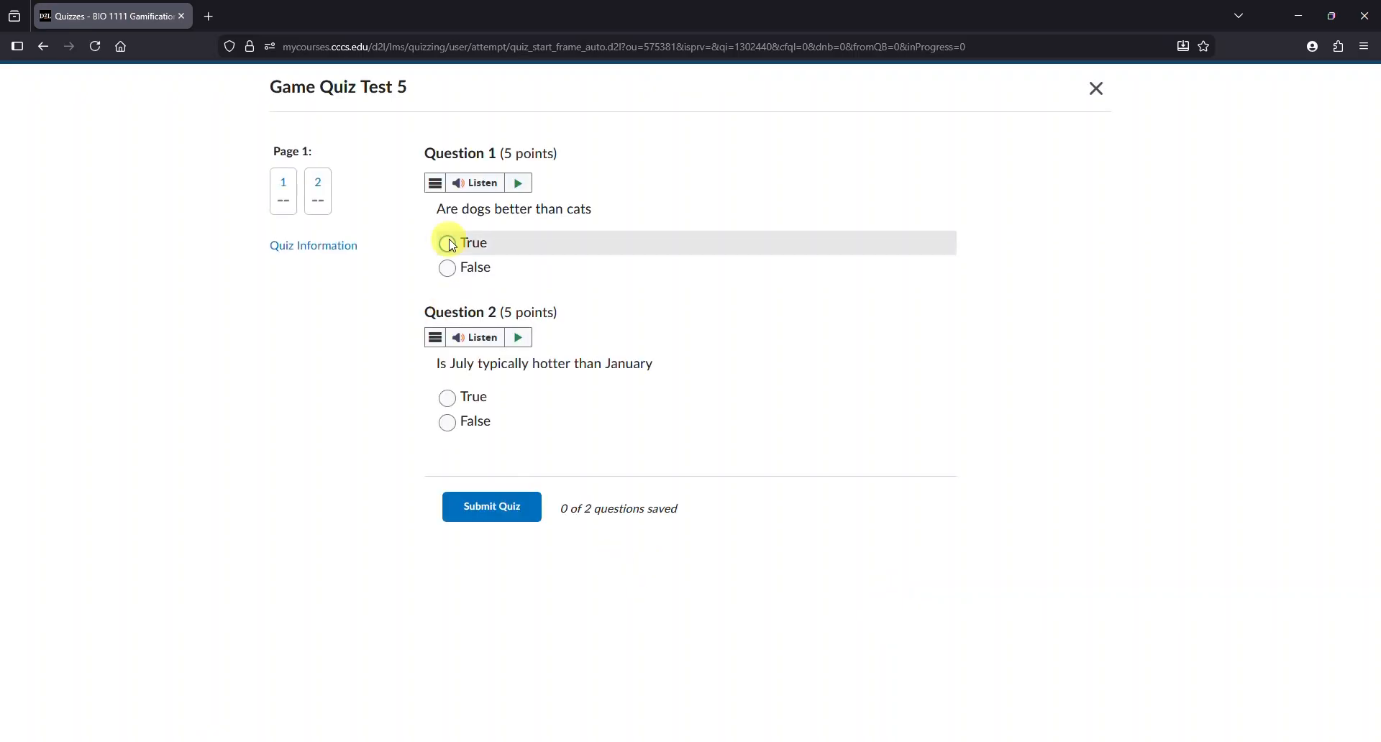
click(449, 246)
click(449, 400)
click(498, 507)
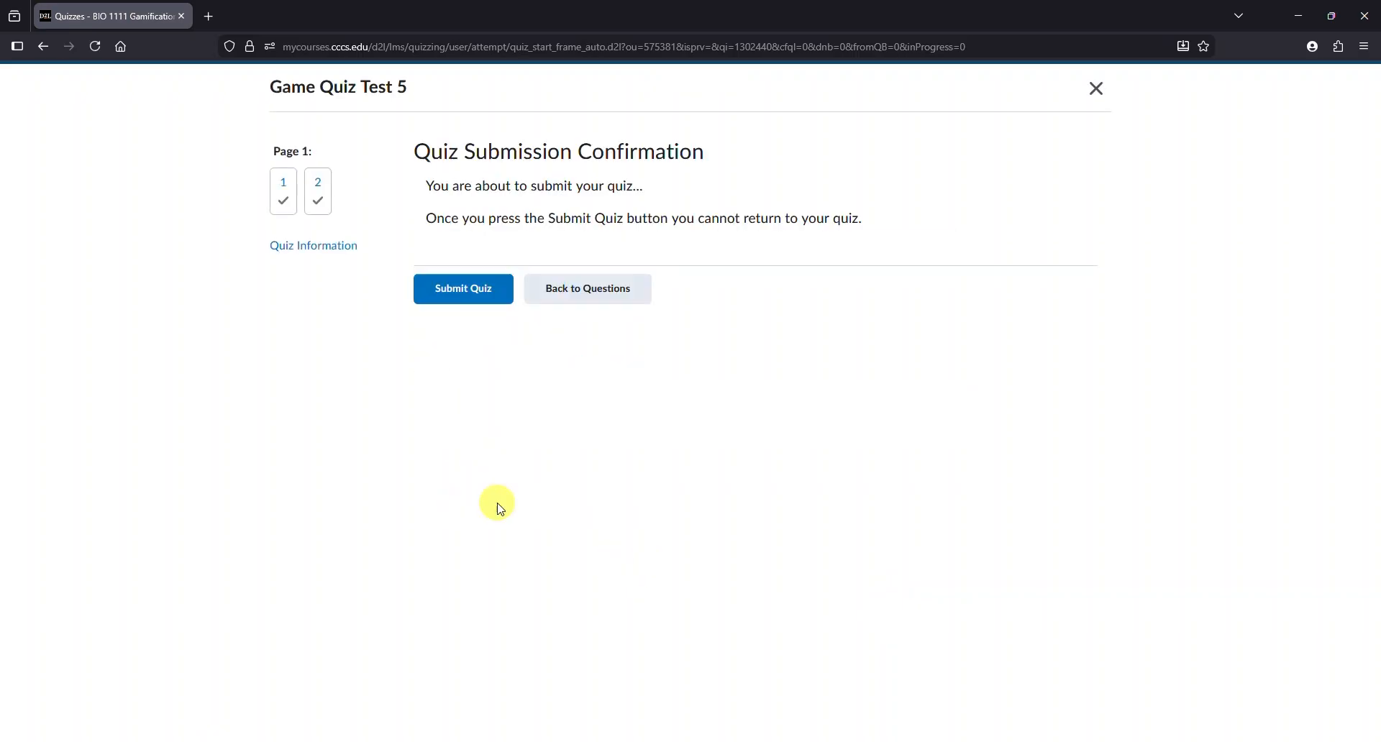
click(453, 289)
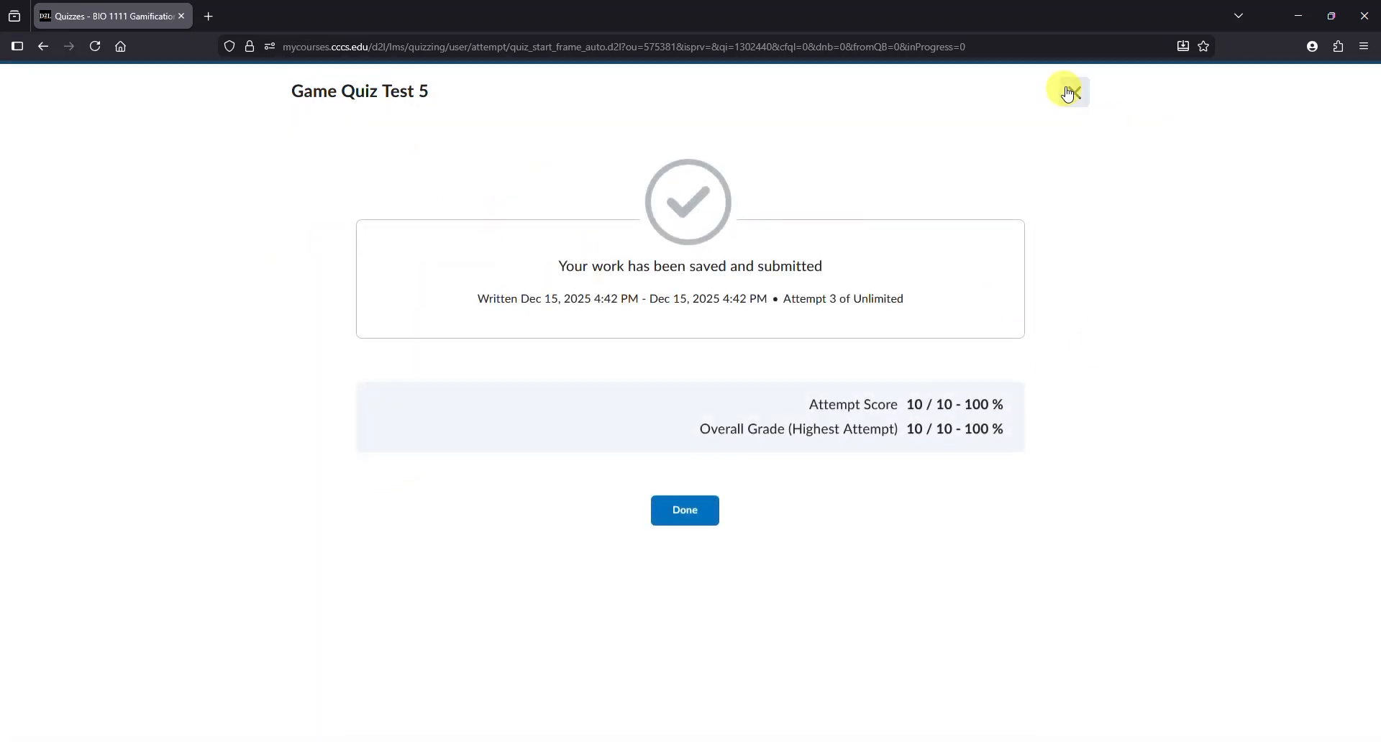
click(685, 516)
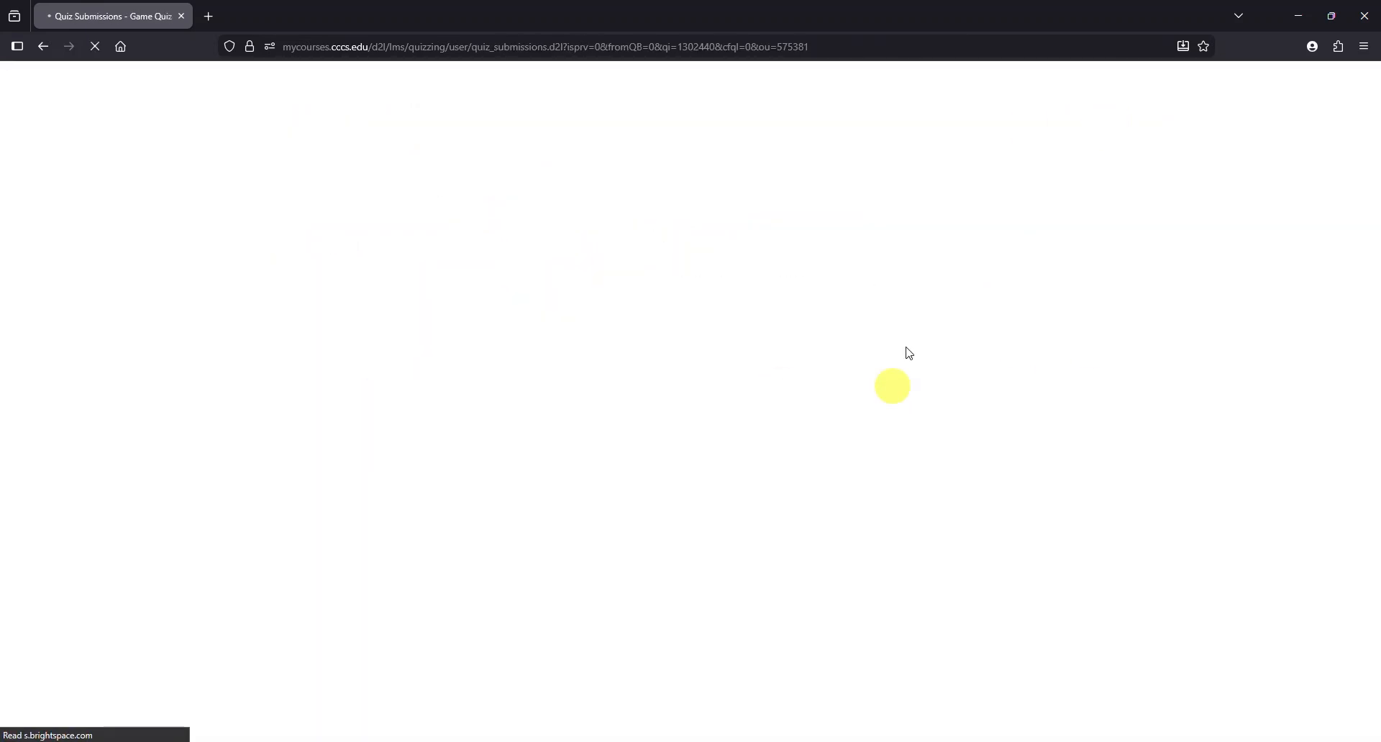
- Stop impersonating the demo student and return to the grade book
click(1015, 111)
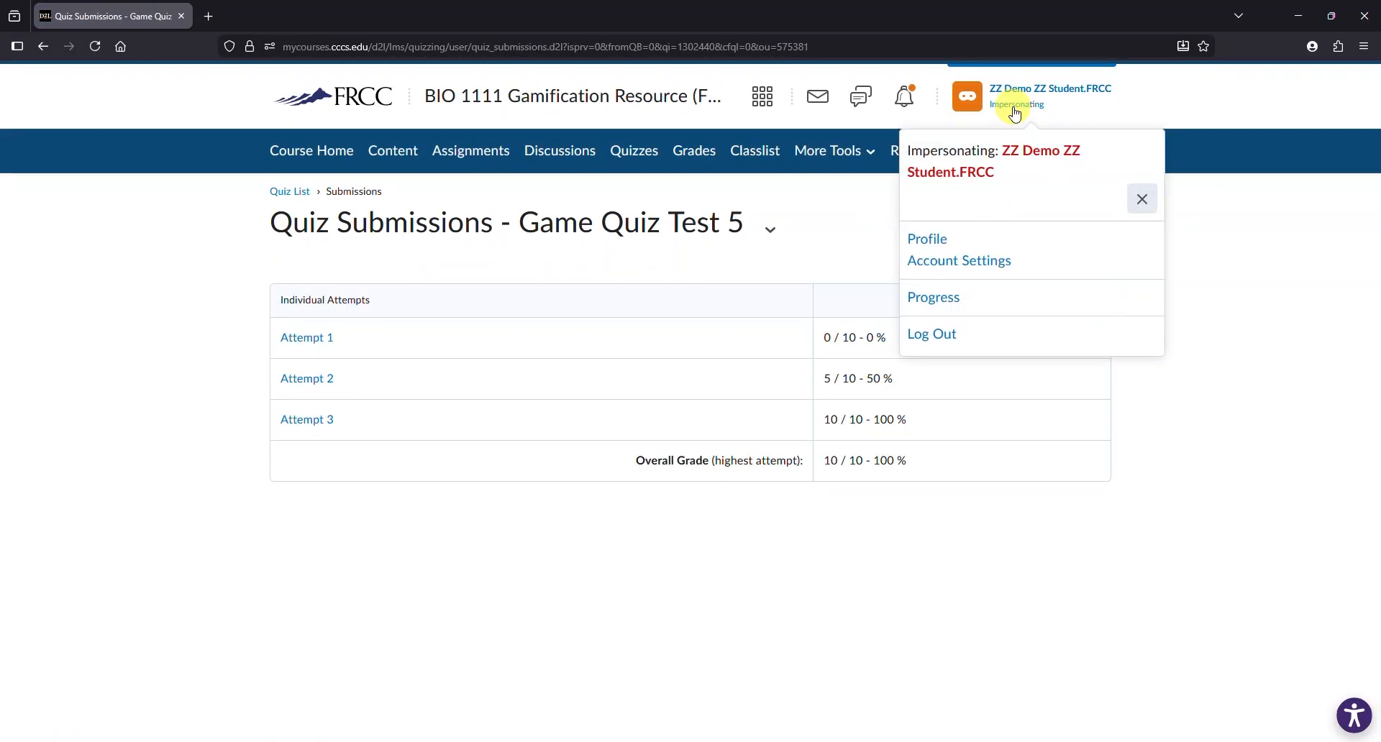
click(1142, 201)
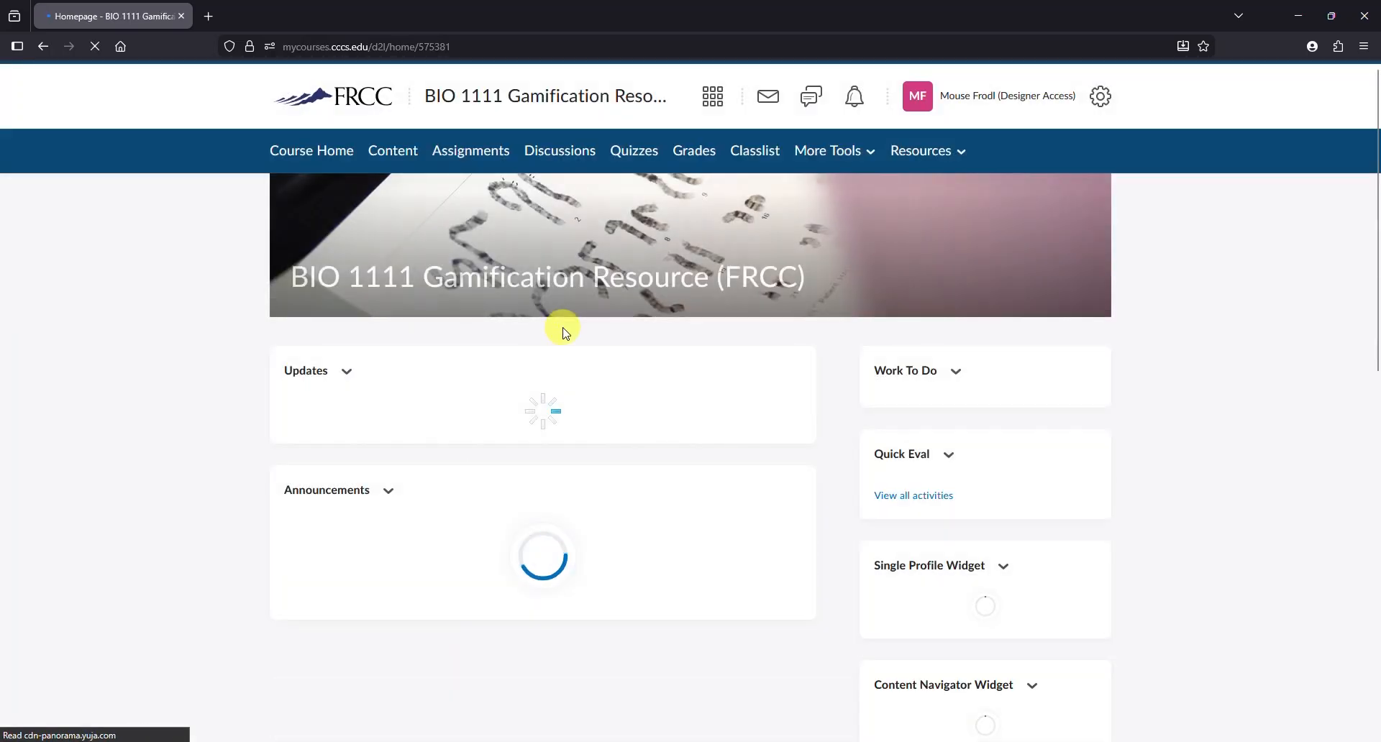
click(693, 150)
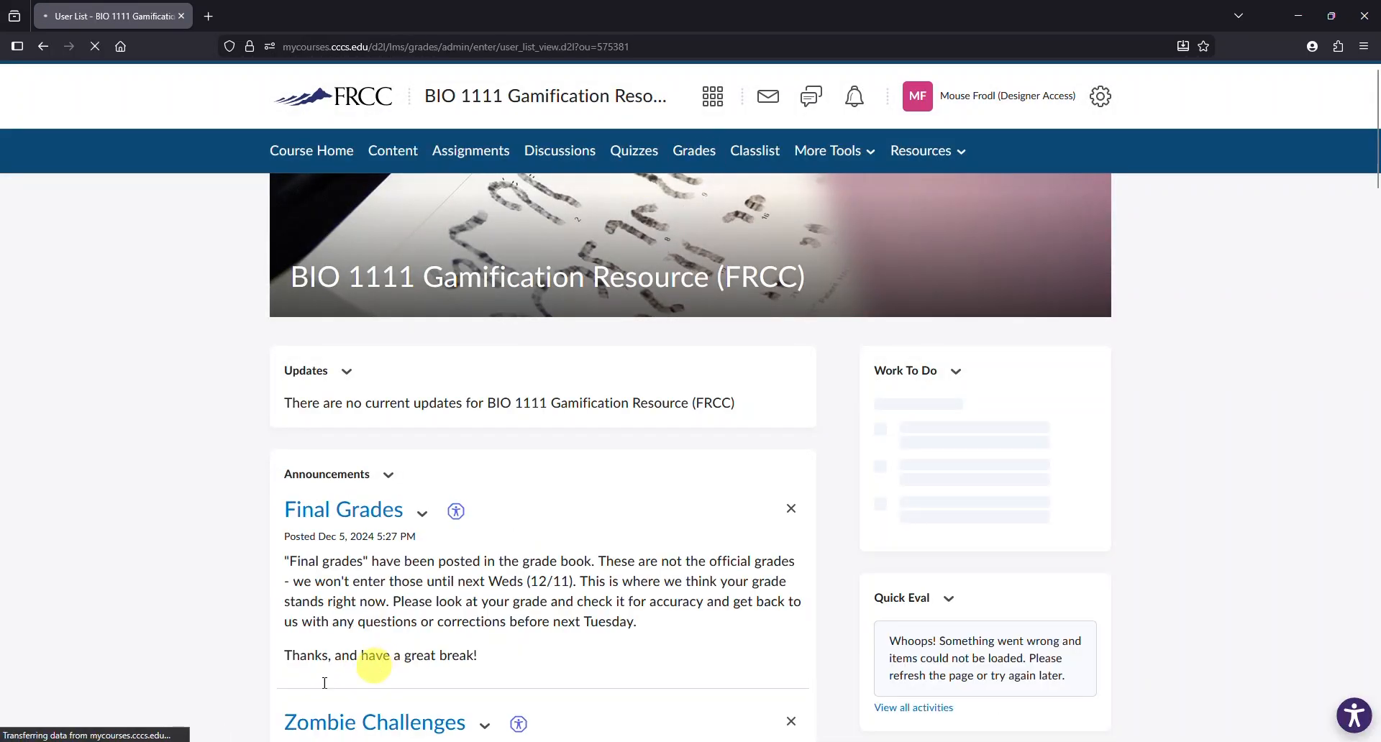
- Scroll across the grade book to compare the Game Quiz Test 5 and Zombie Tally scores
drag(268, 735, 1285, 707)
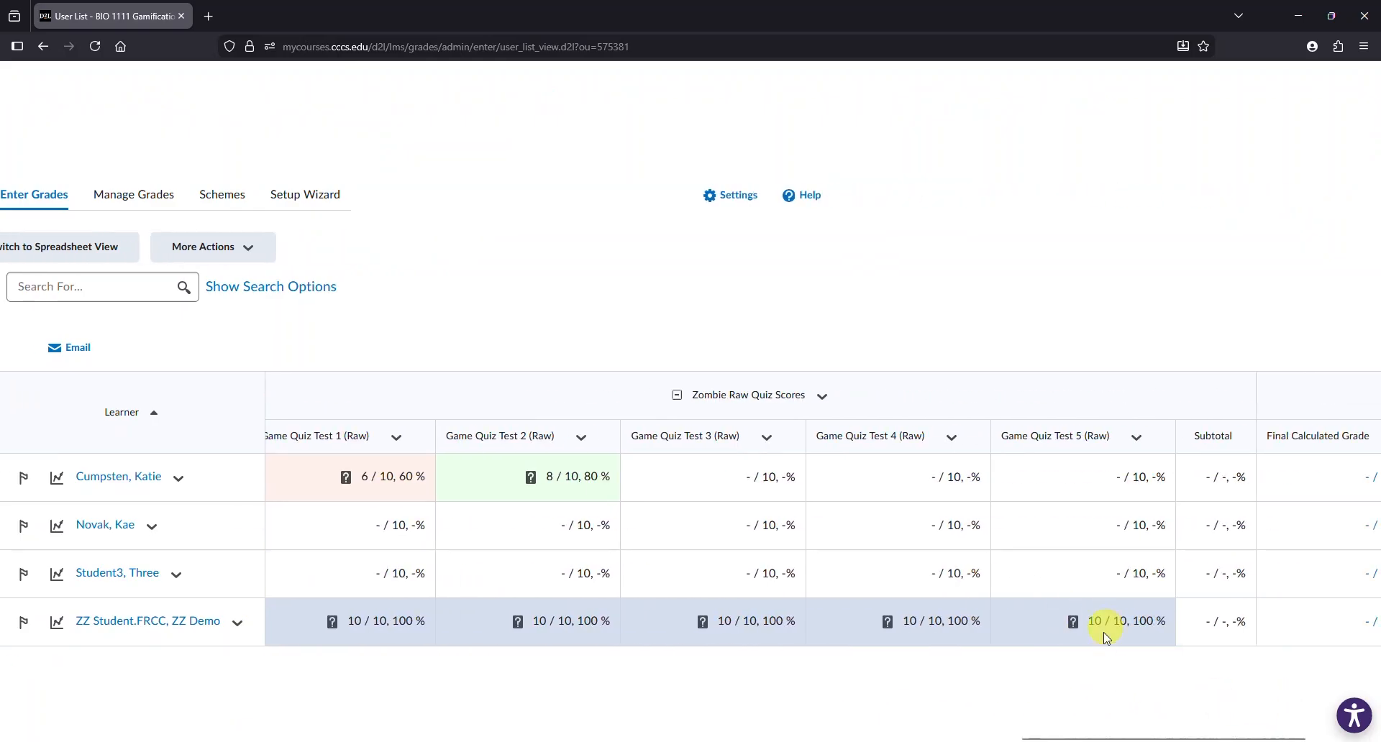
drag(1116, 735, 860, 731)
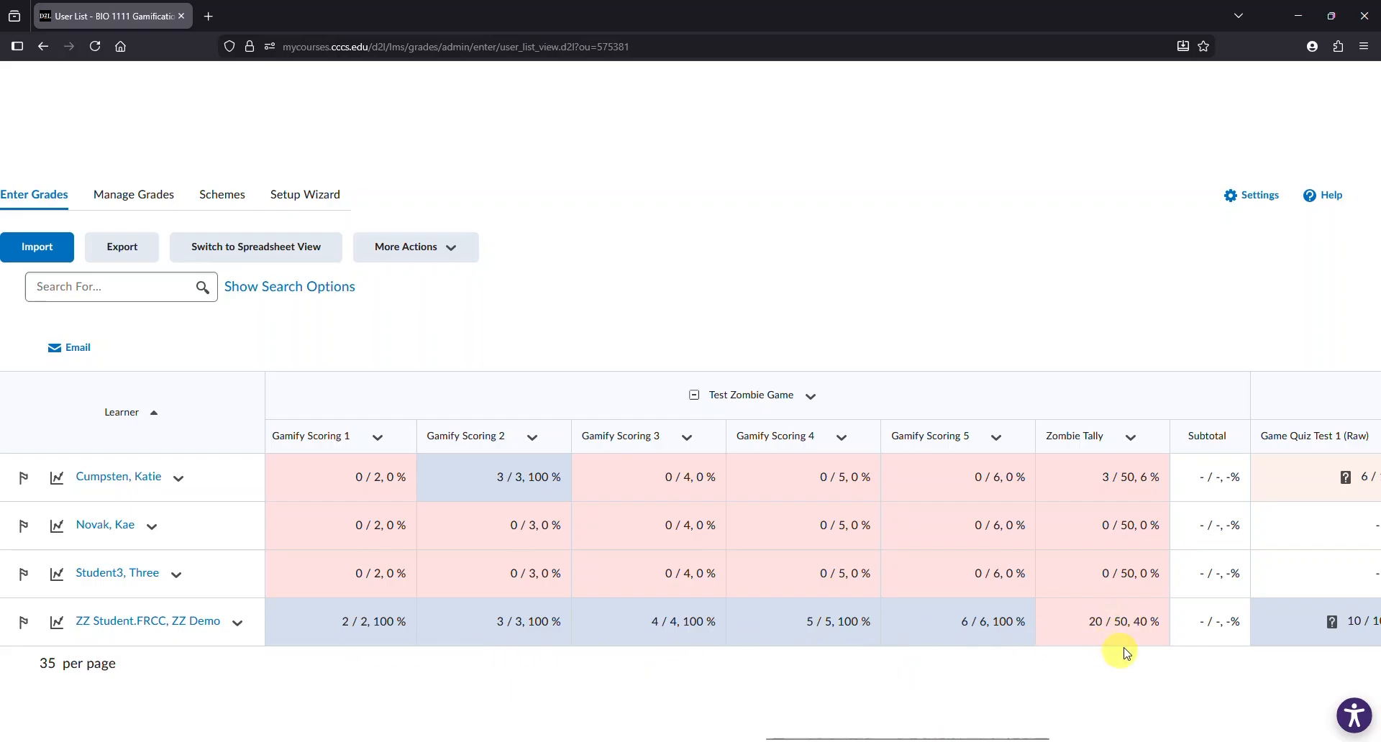
drag(1025, 738, 994, 738)
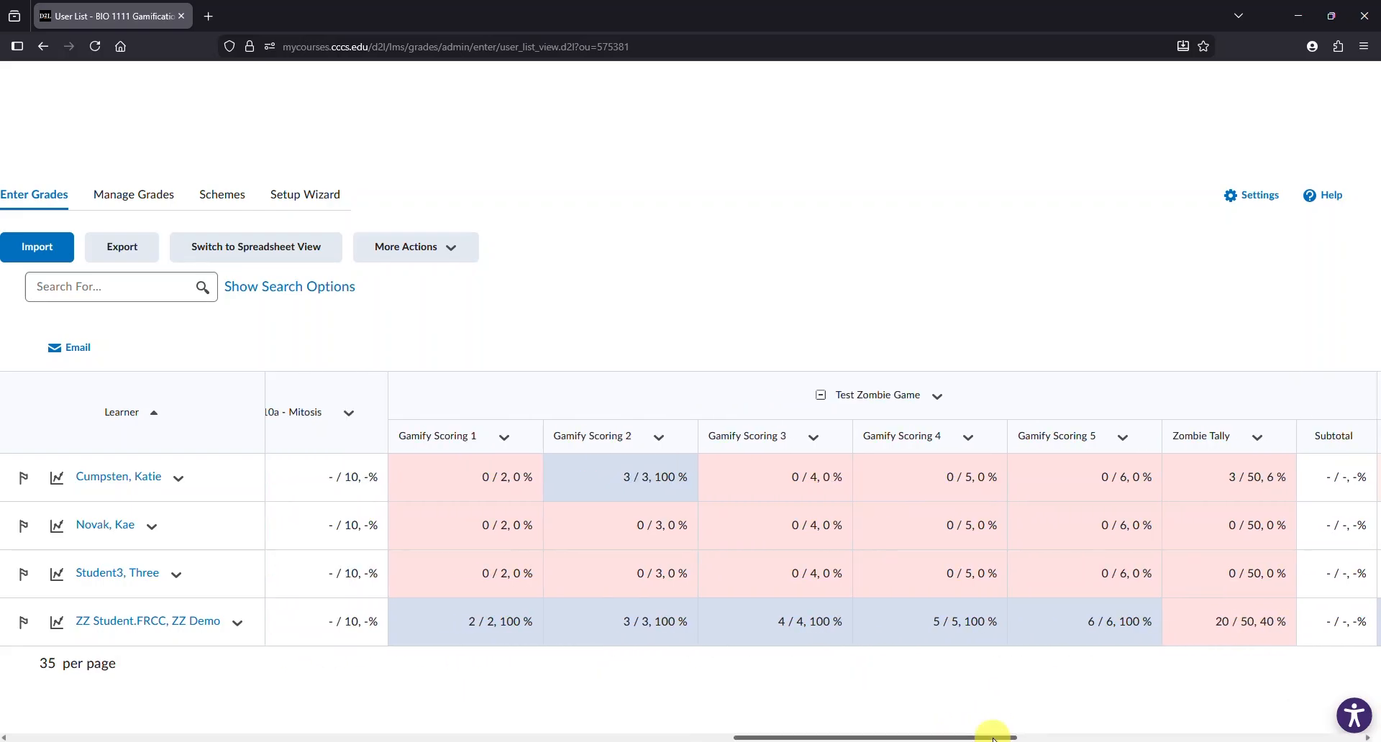